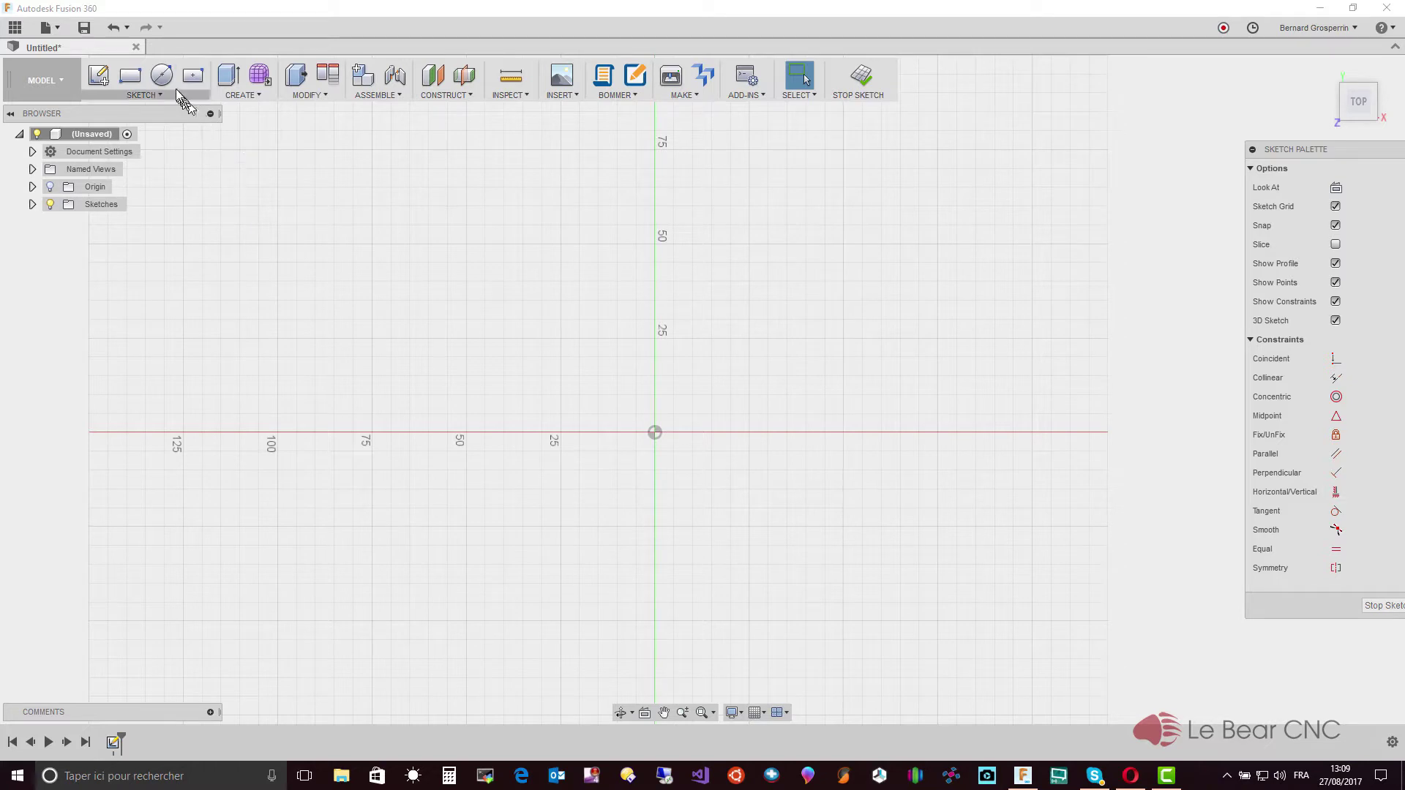
# Sketch a circle with a 50 mm diameter, centred on the horizontal axis 75 mm left of the origin.
pyautogui.click(162, 75)
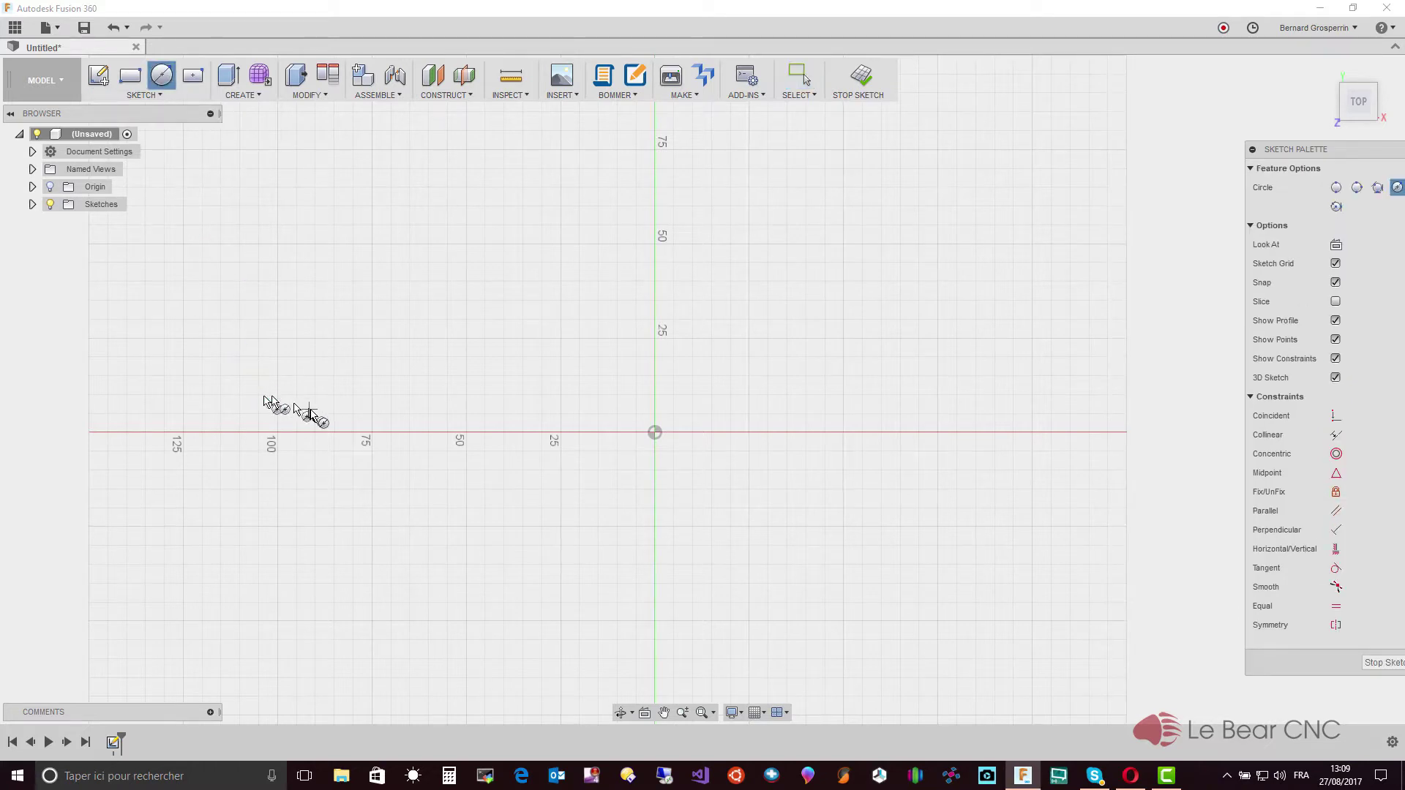
pyautogui.click(372, 433)
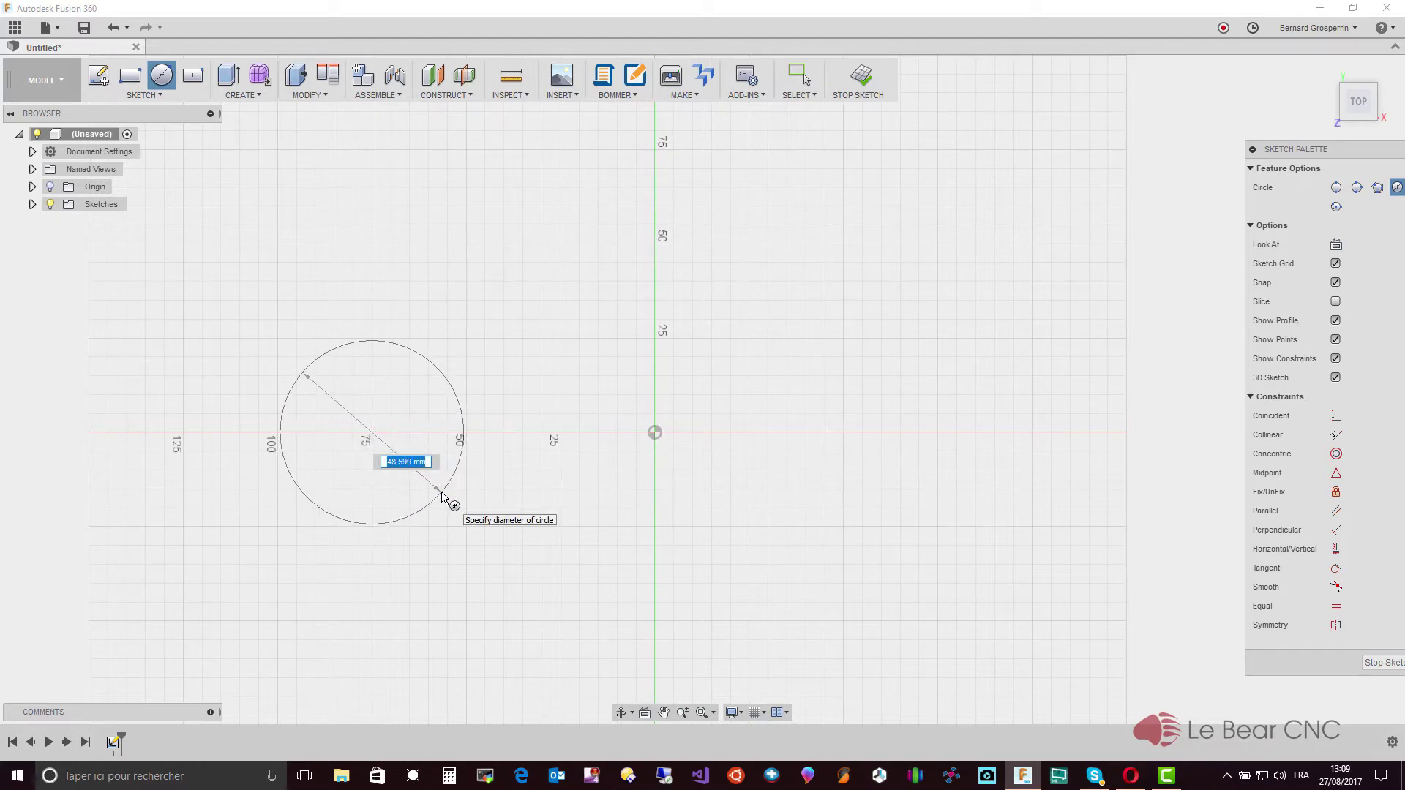
pyautogui.write('50')
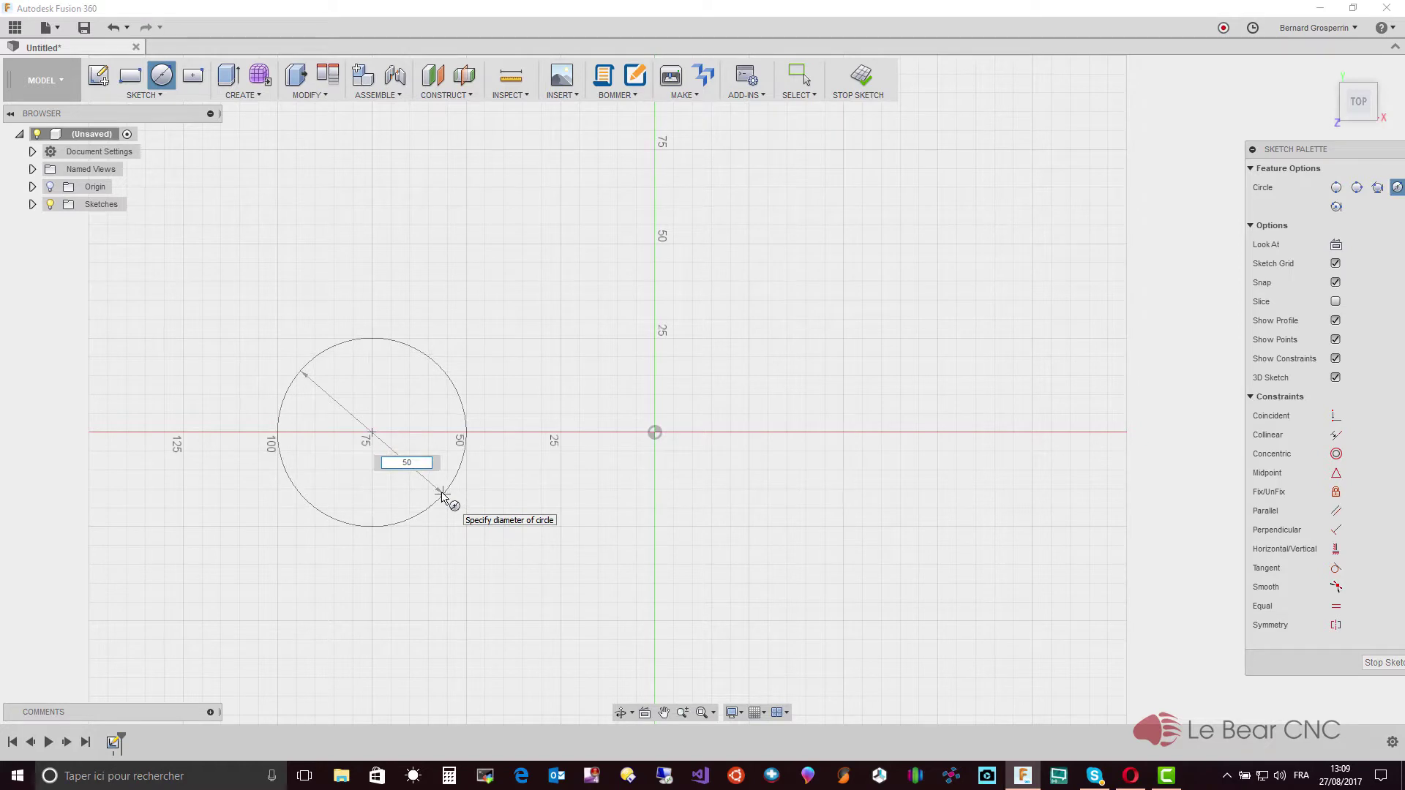
pyautogui.press('Return')
pyautogui.press('Escape')
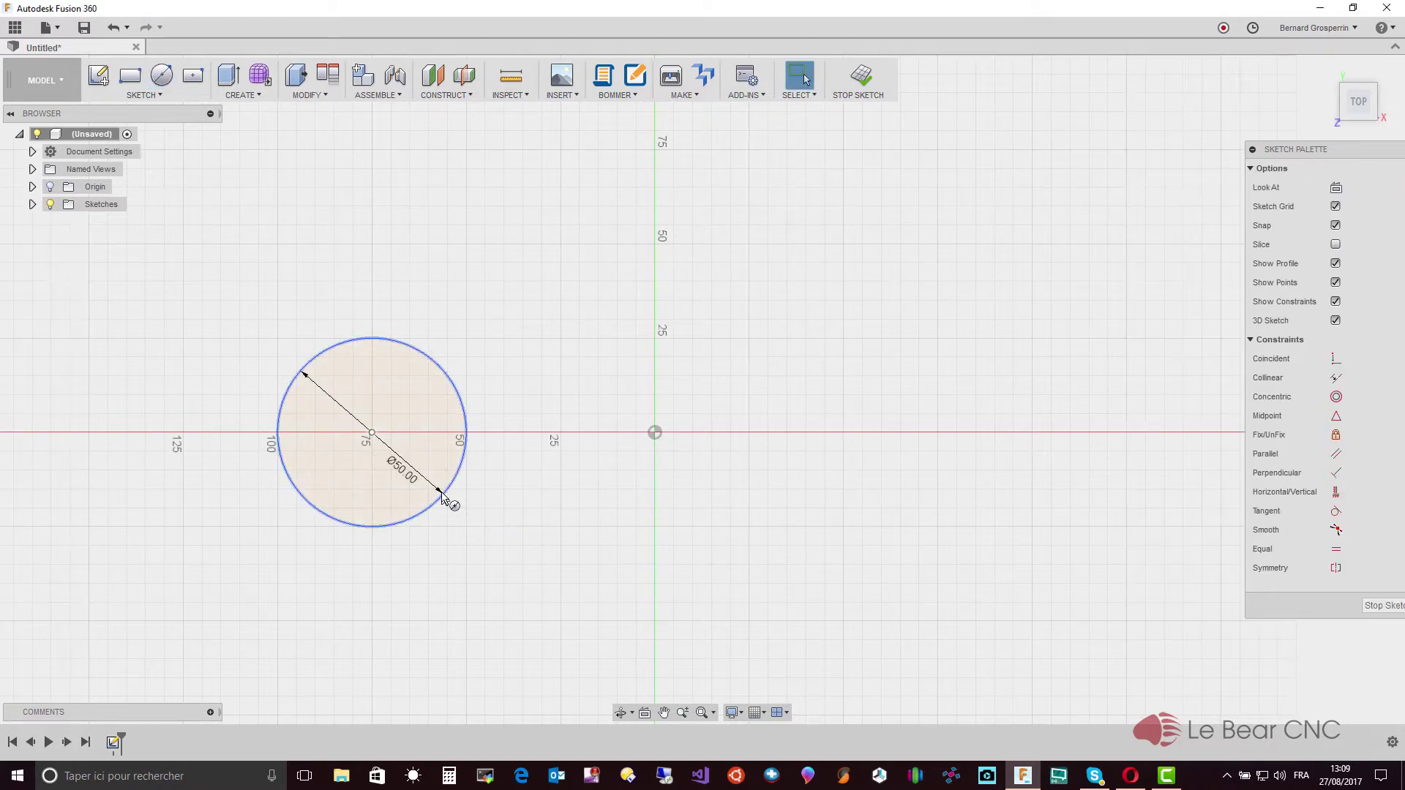
# Sketch a circle with a 30 mm diameter, centred on the horizontal axis about 25 mm right of the origin.
pyautogui.click(162, 75)
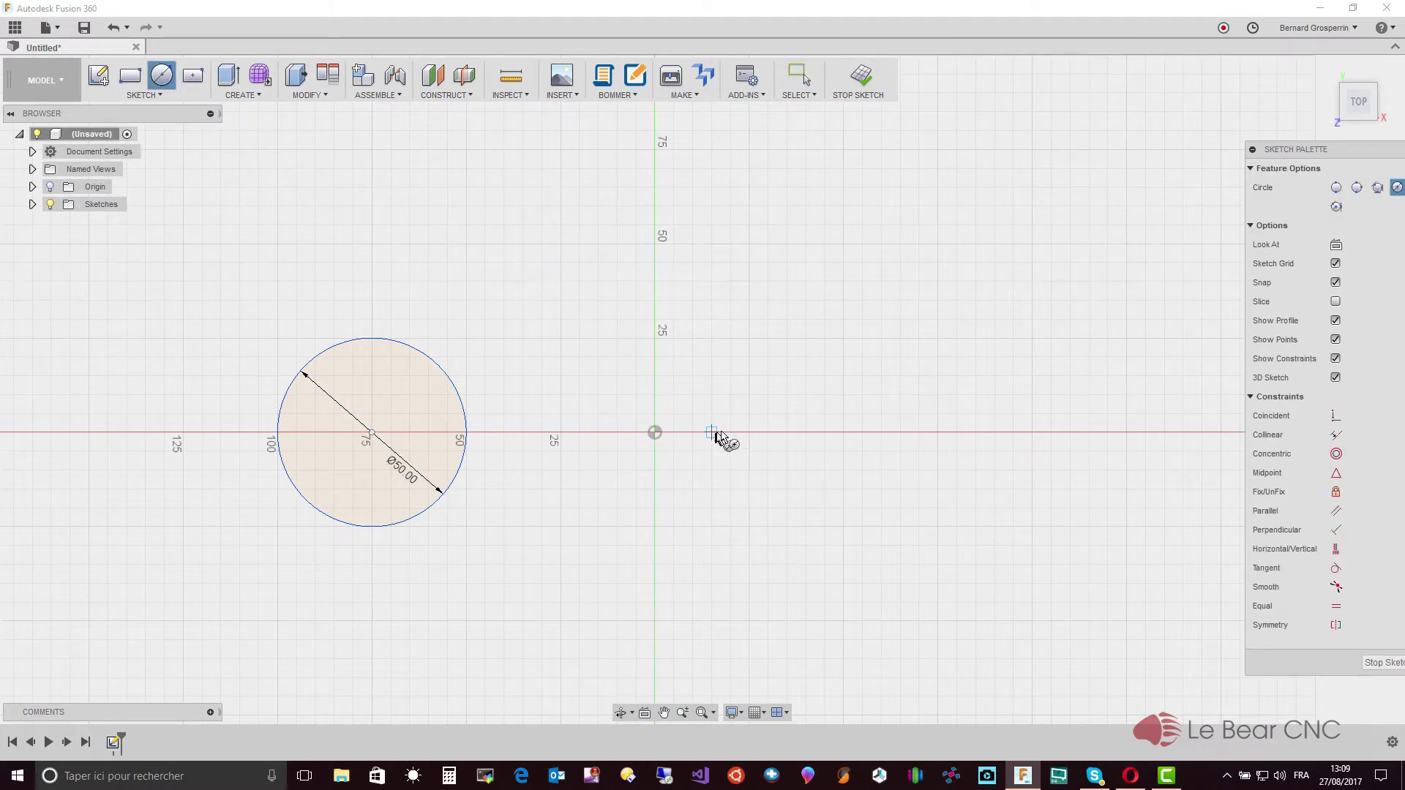
pyautogui.click(748, 433)
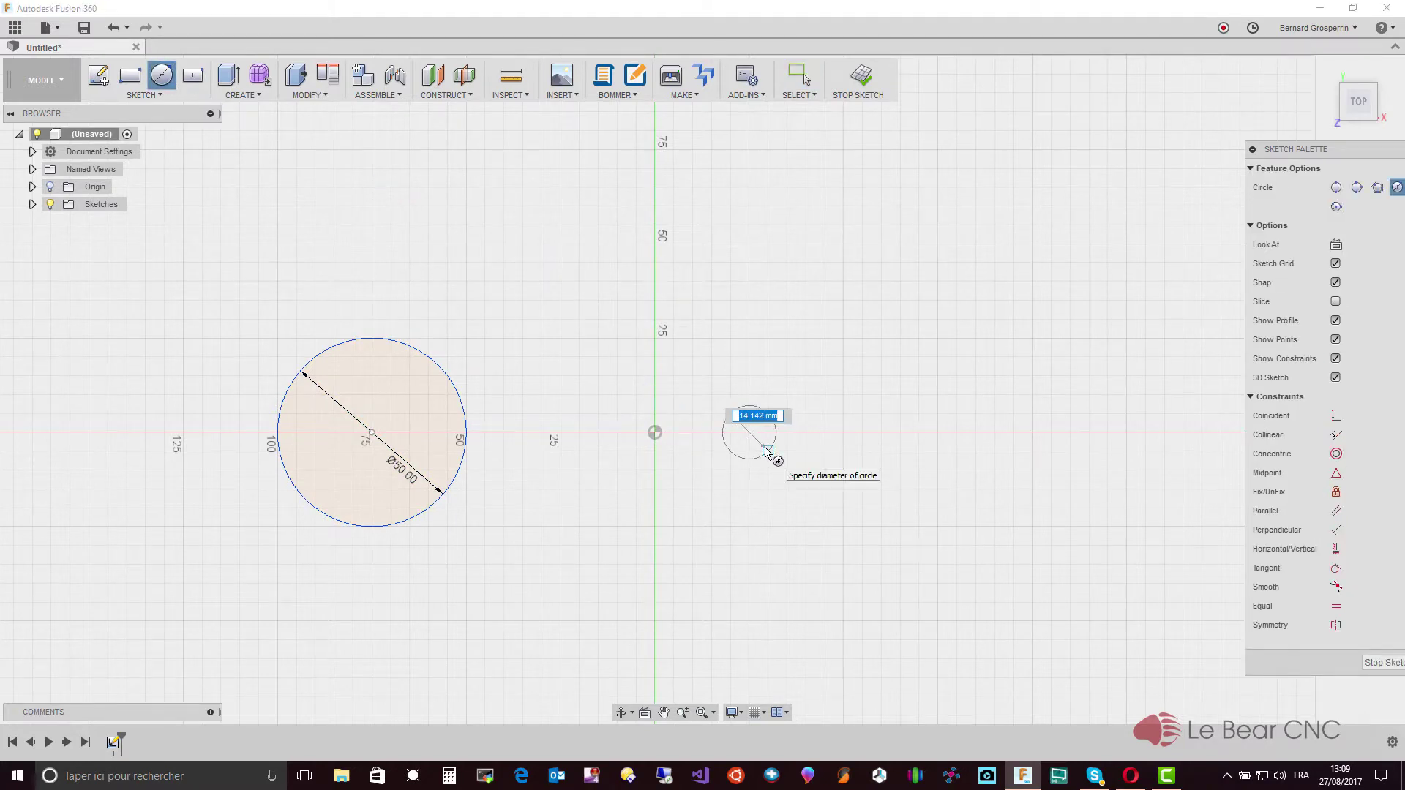
pyautogui.write('30')
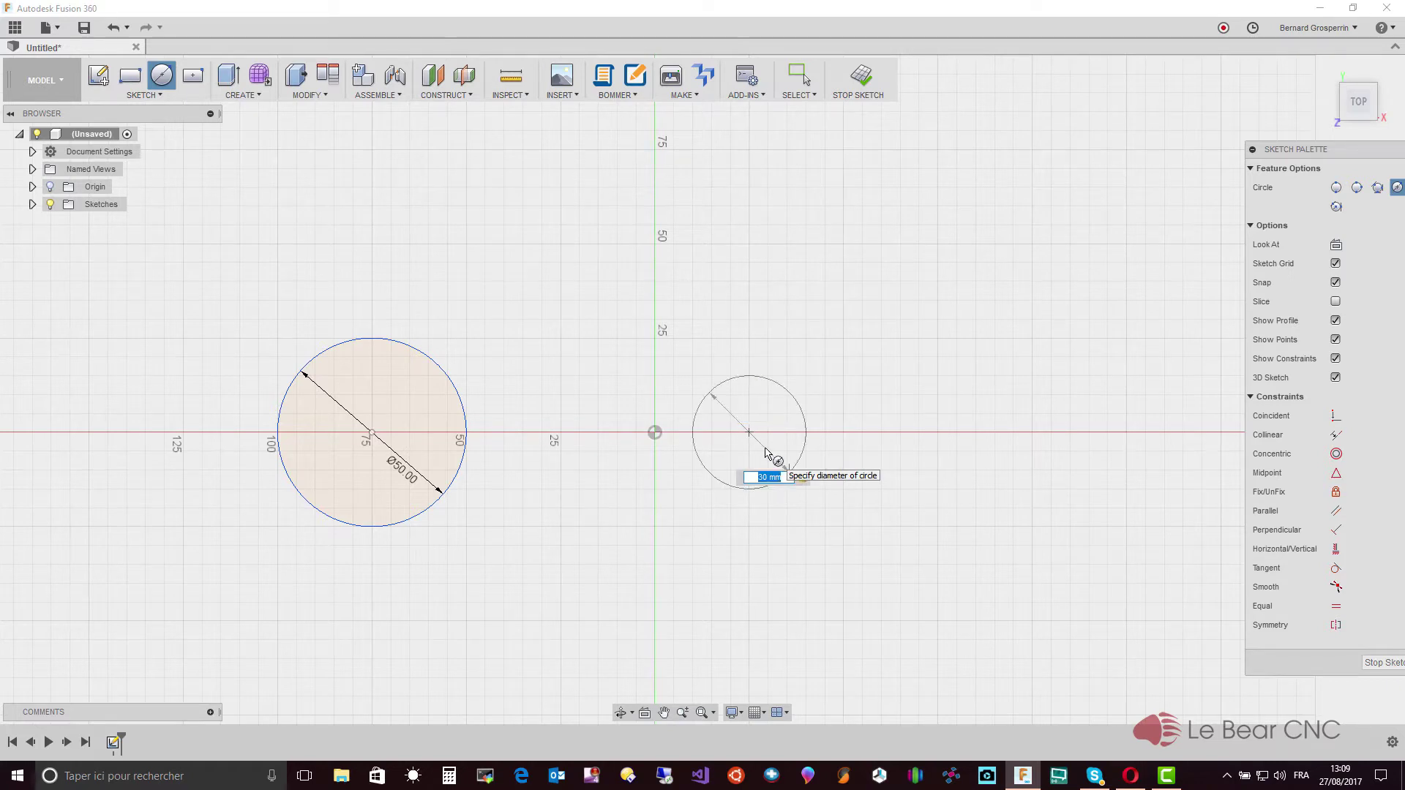
pyautogui.press('Return')
pyautogui.press('Escape')
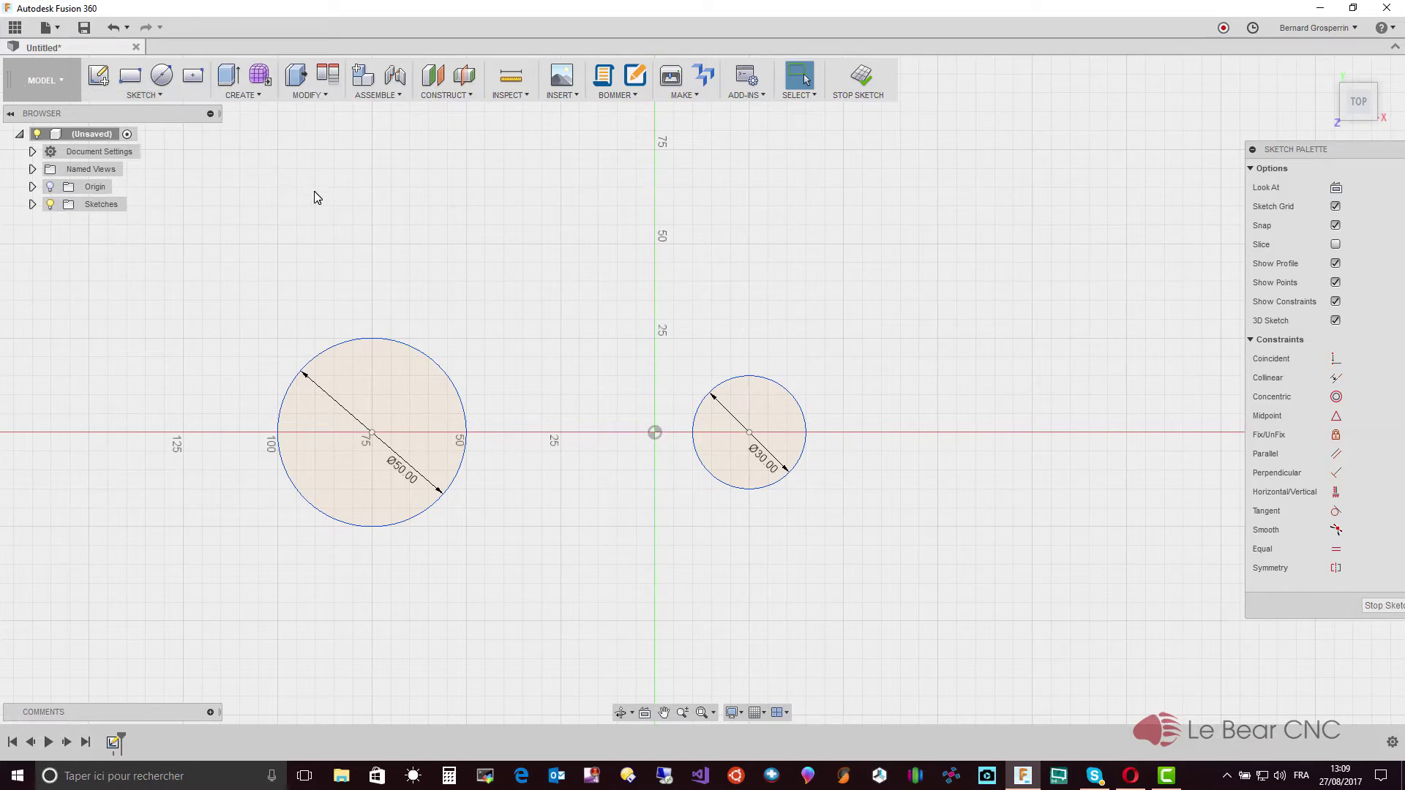
# Dimension the horizontal distance between the two circle centres and set it to 75 mm.
pyautogui.press('d')
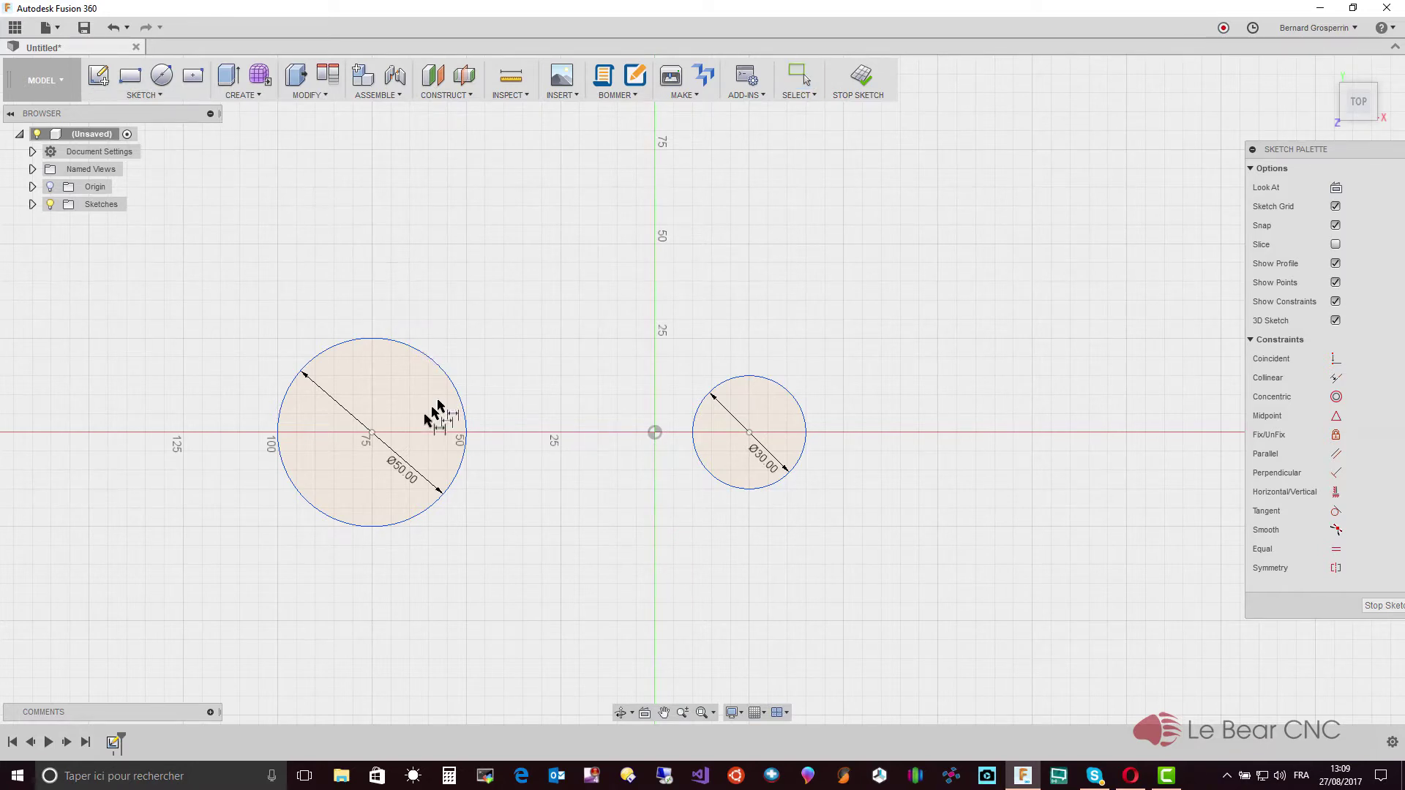
pyautogui.click(371, 432)
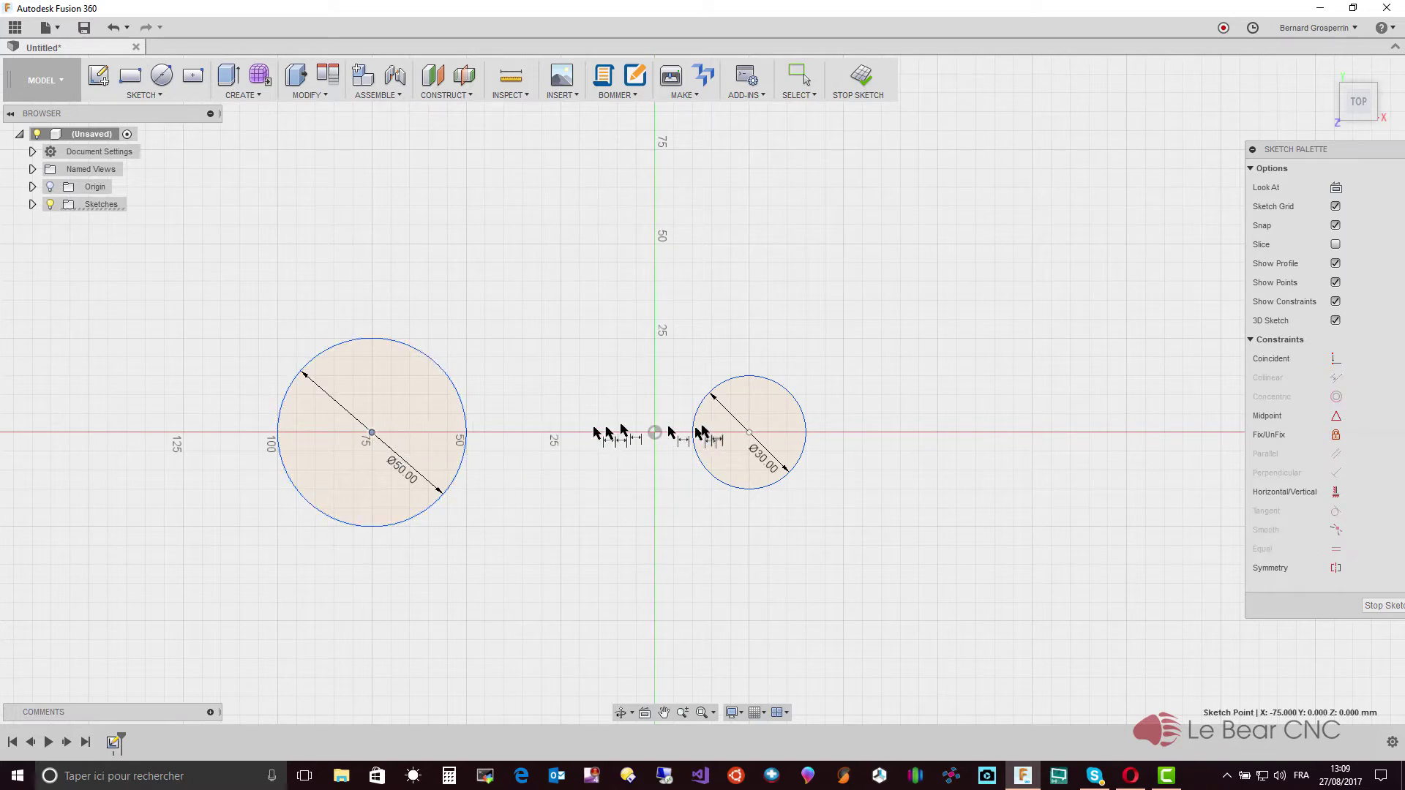
pyautogui.click(748, 432)
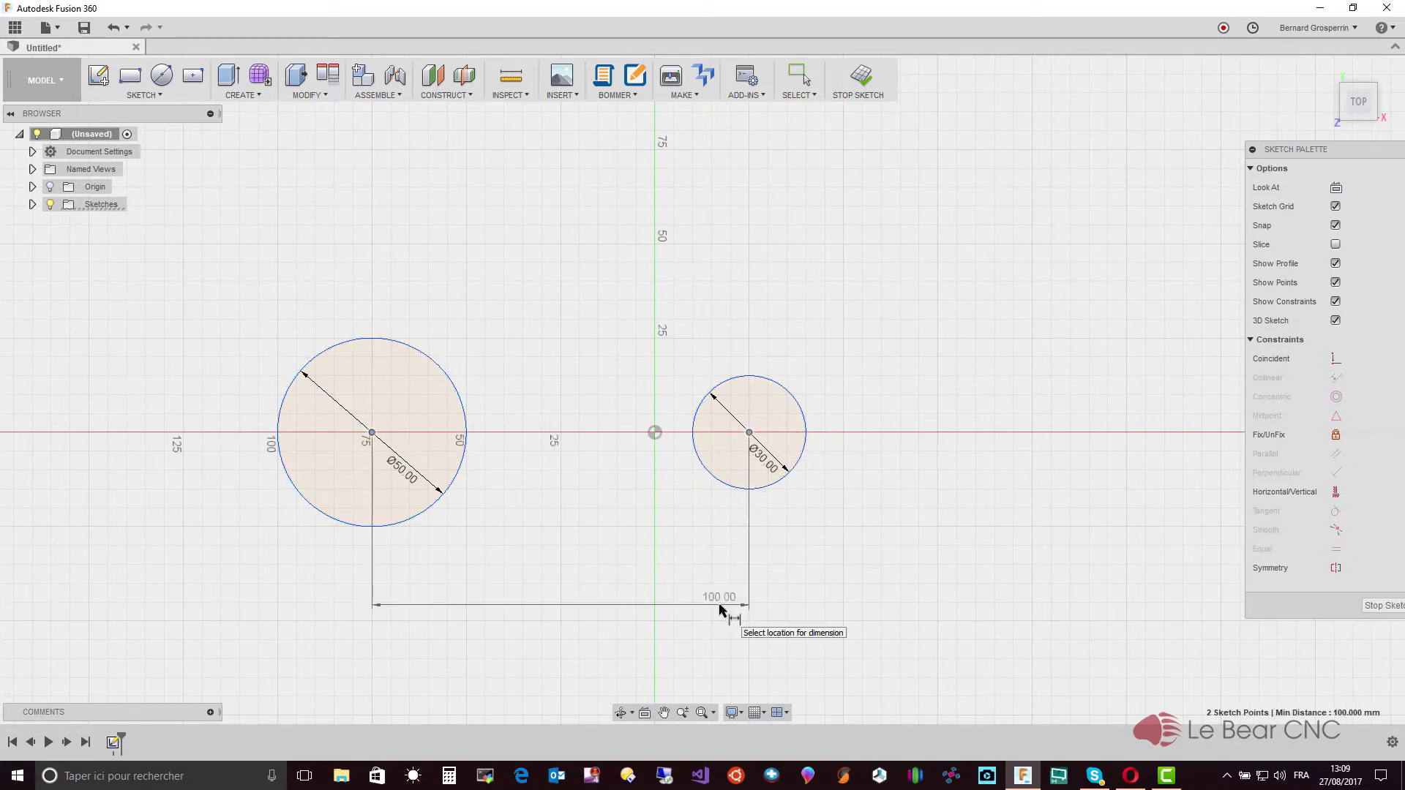
pyautogui.click(720, 610)
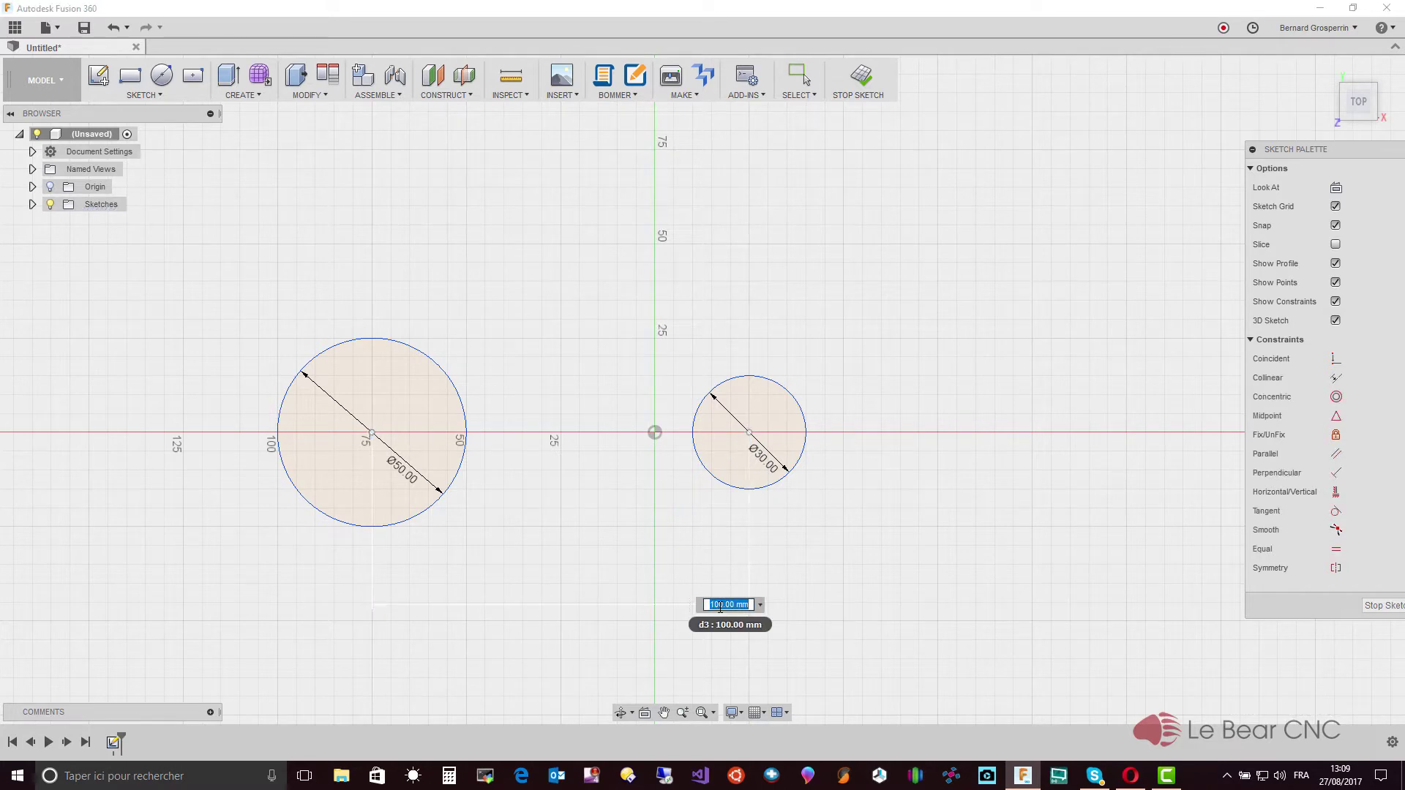
pyautogui.write('75')
pyautogui.press('Return')
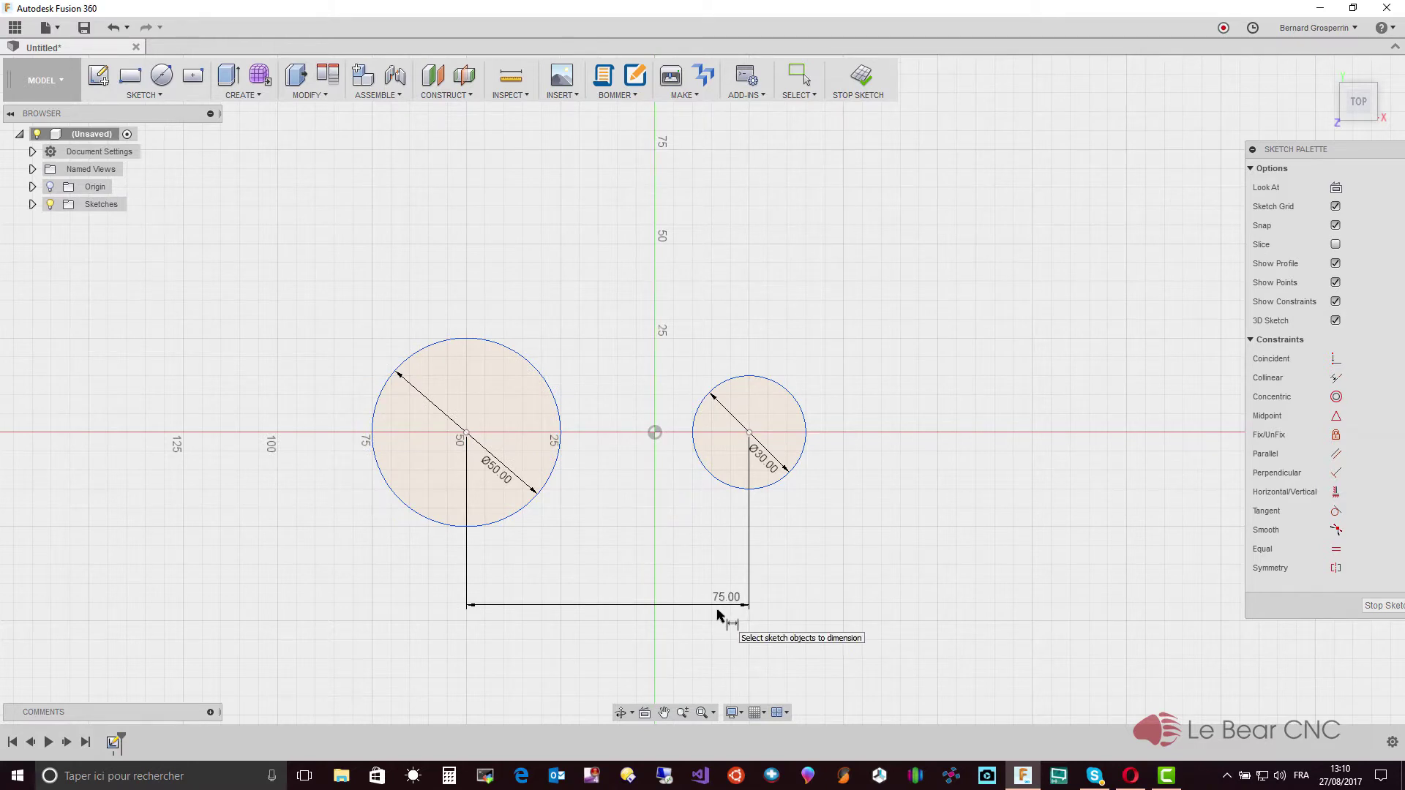
pyautogui.press('Escape')
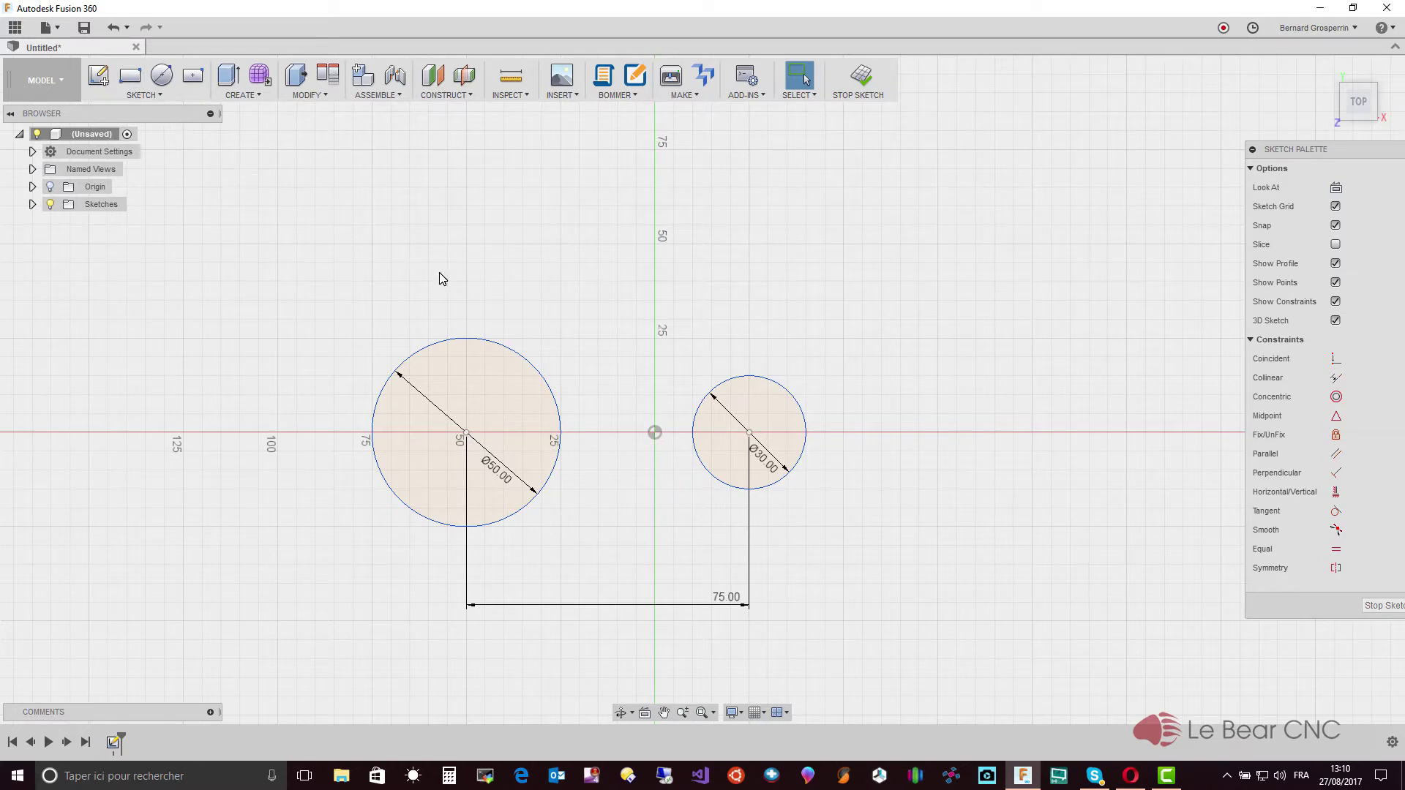
# Sketch a line about 92 mm long above both circles, sloping down from the large circle towards the small one.
pyautogui.press('l')
pyautogui.click(477, 286)
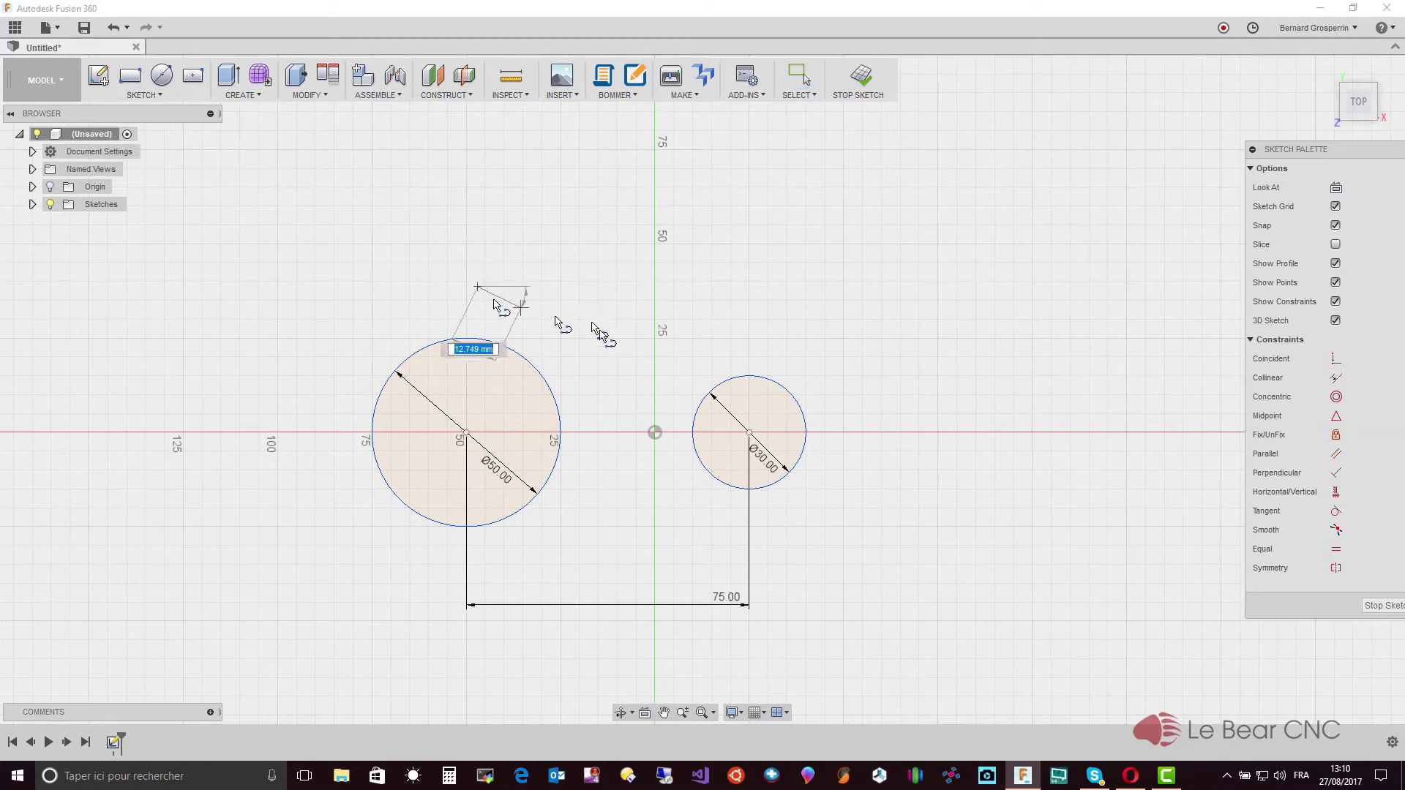
pyautogui.click(815, 363)
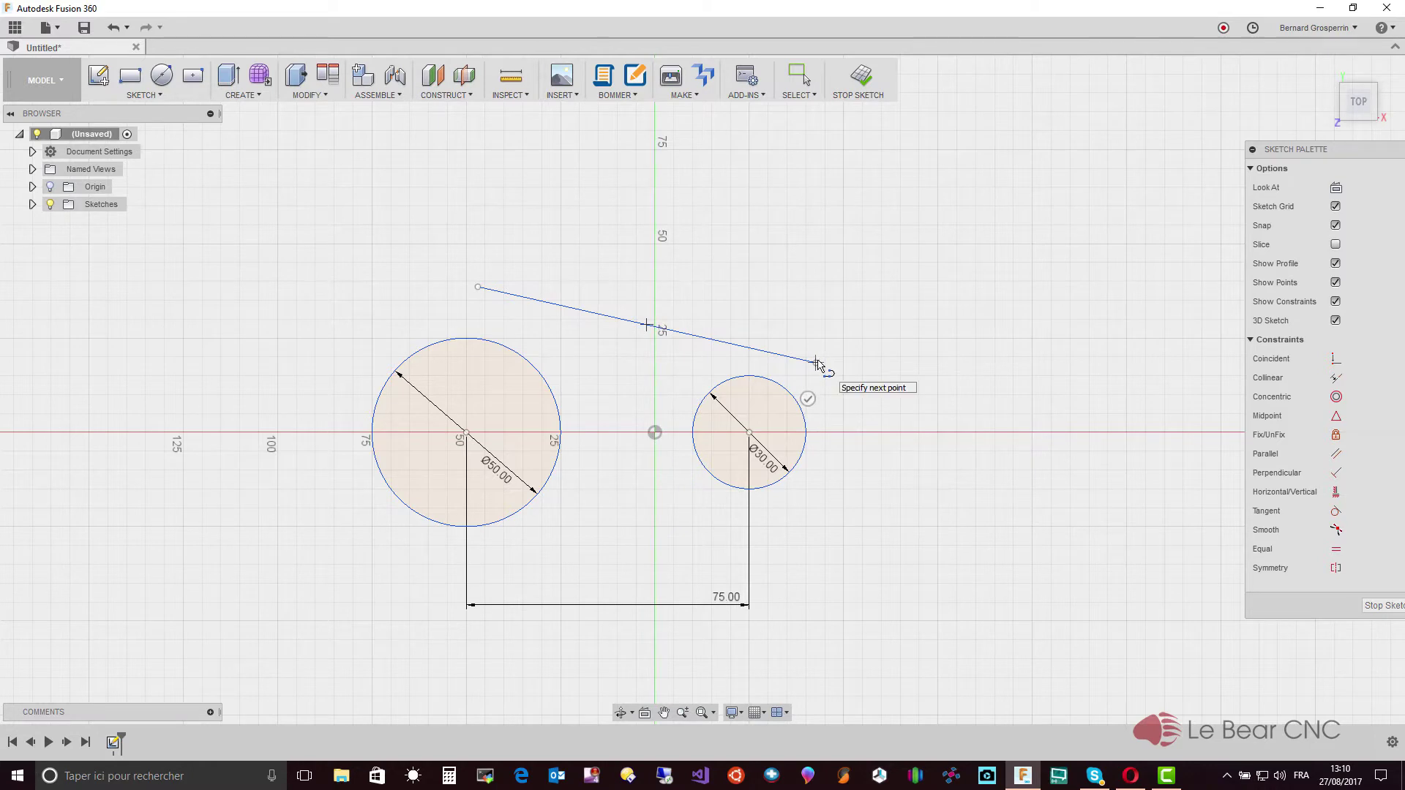
pyautogui.press('Escape')
pyautogui.press('Escape')
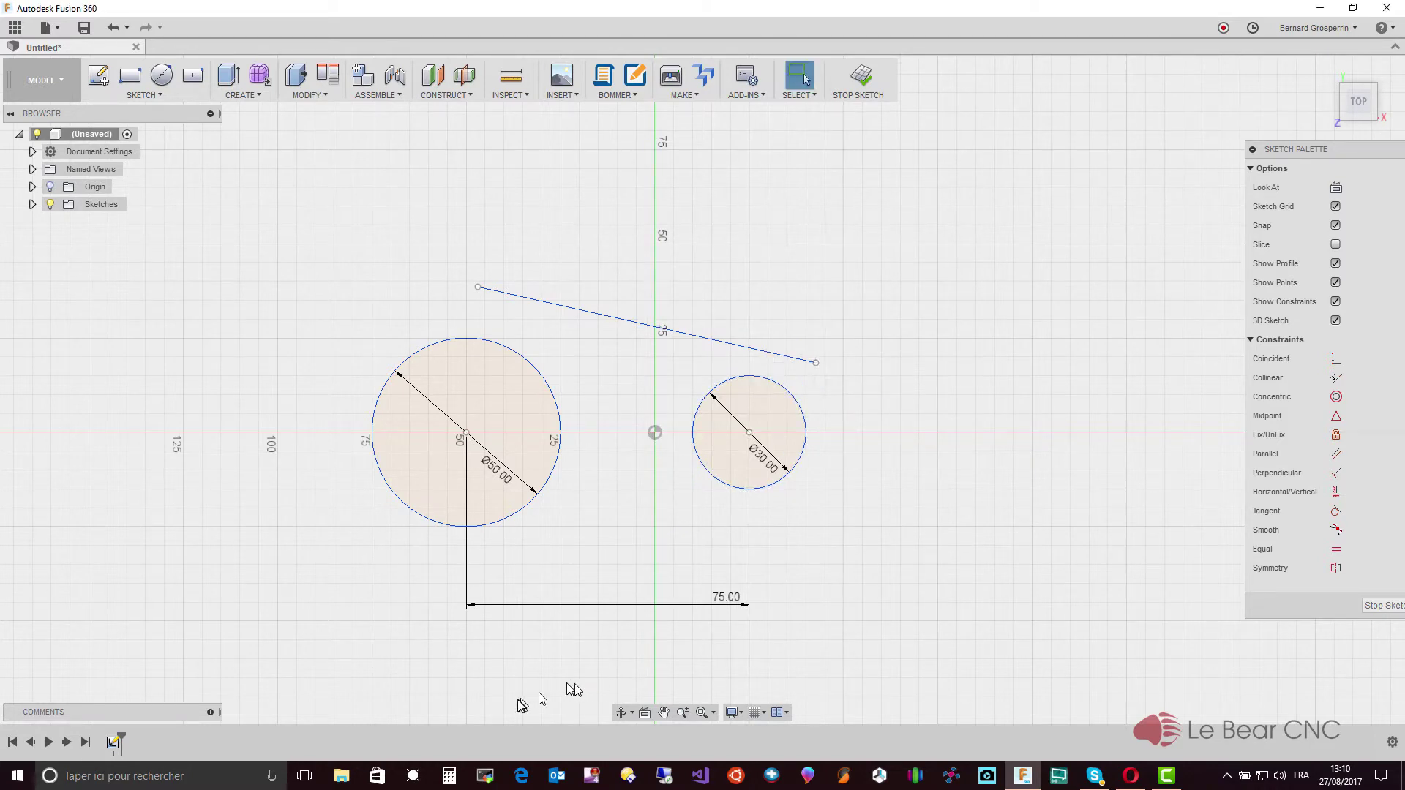
# Sketch a line below both circles, rising from the large circle's side towards the small circle's side.
pyautogui.click(446, 621)
pyautogui.click(849, 554)
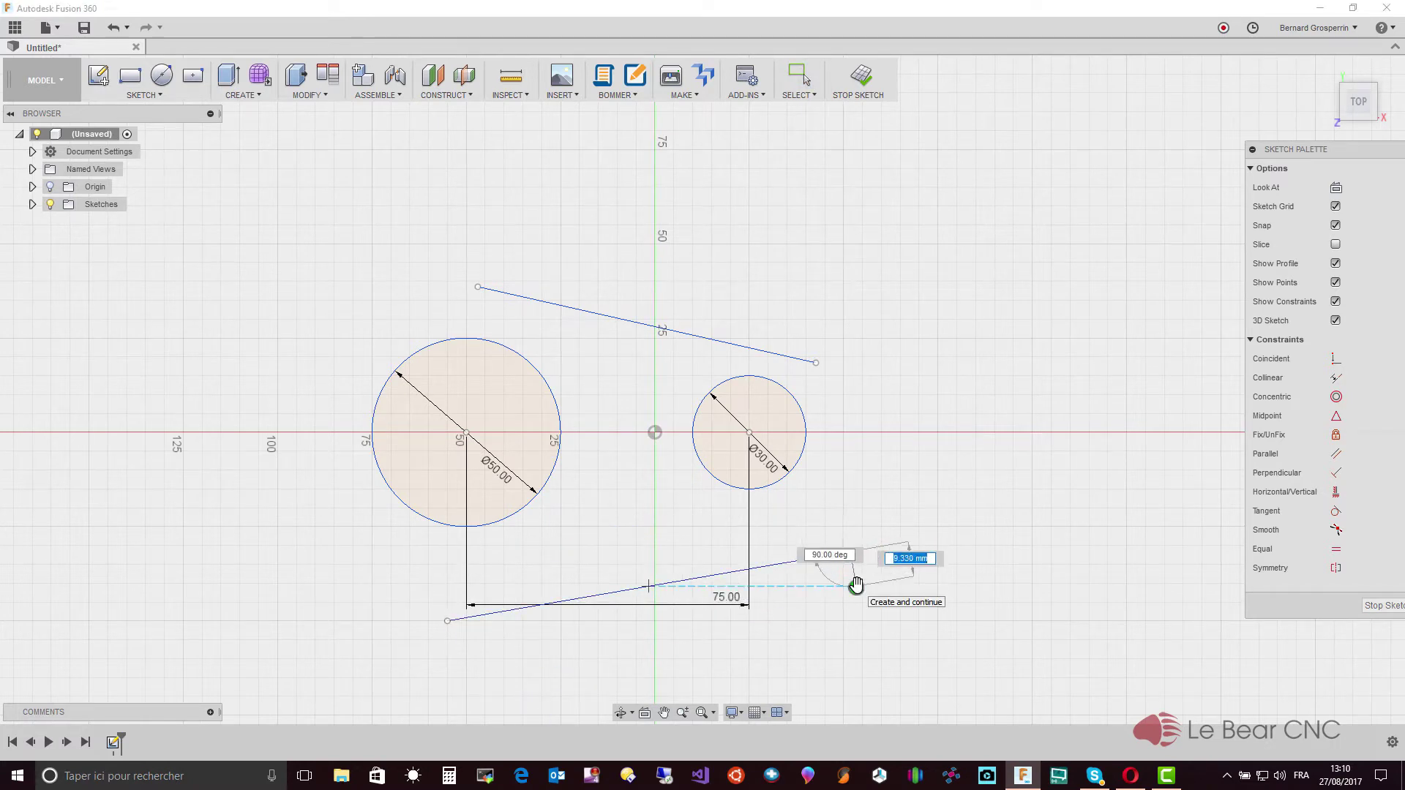
pyautogui.press('Escape')
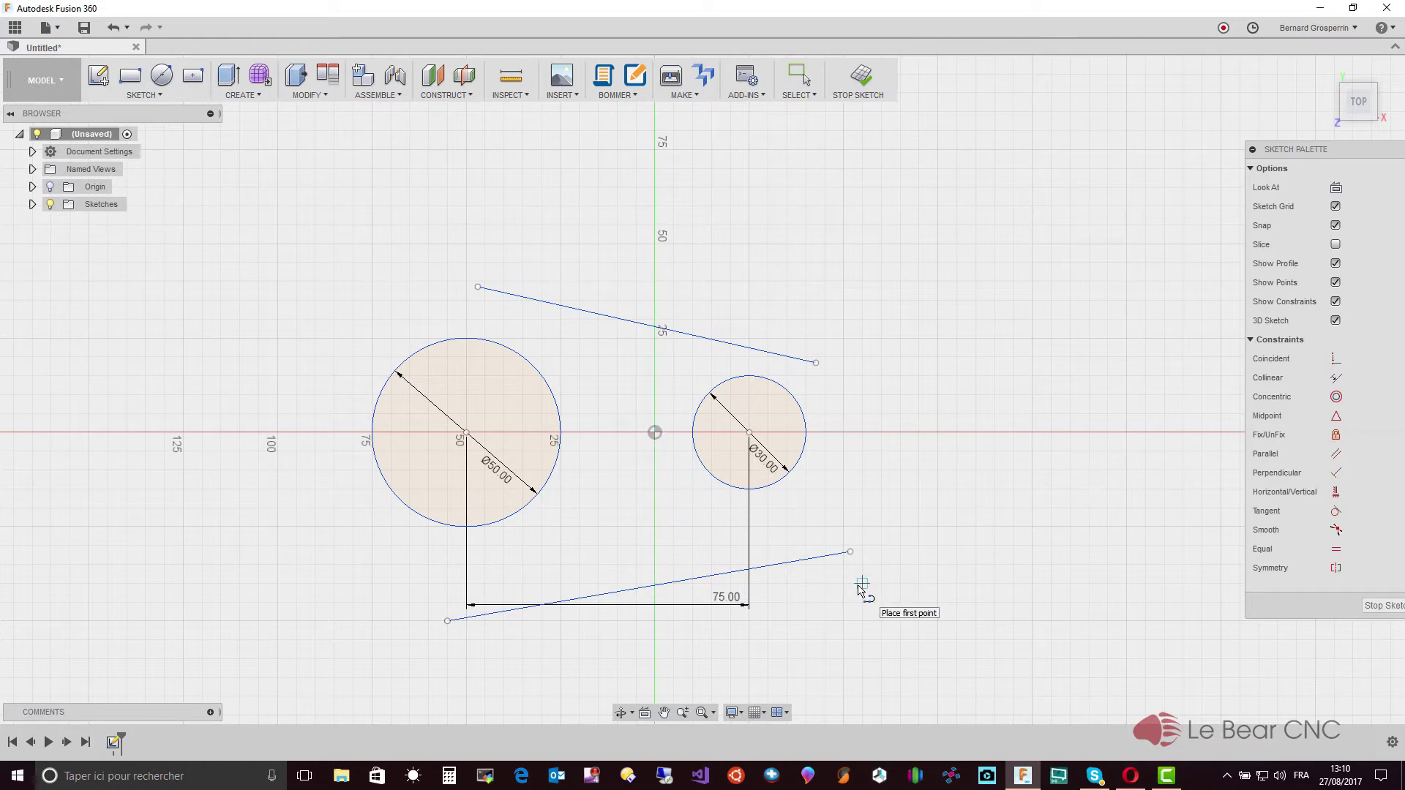
pyautogui.press('Escape')
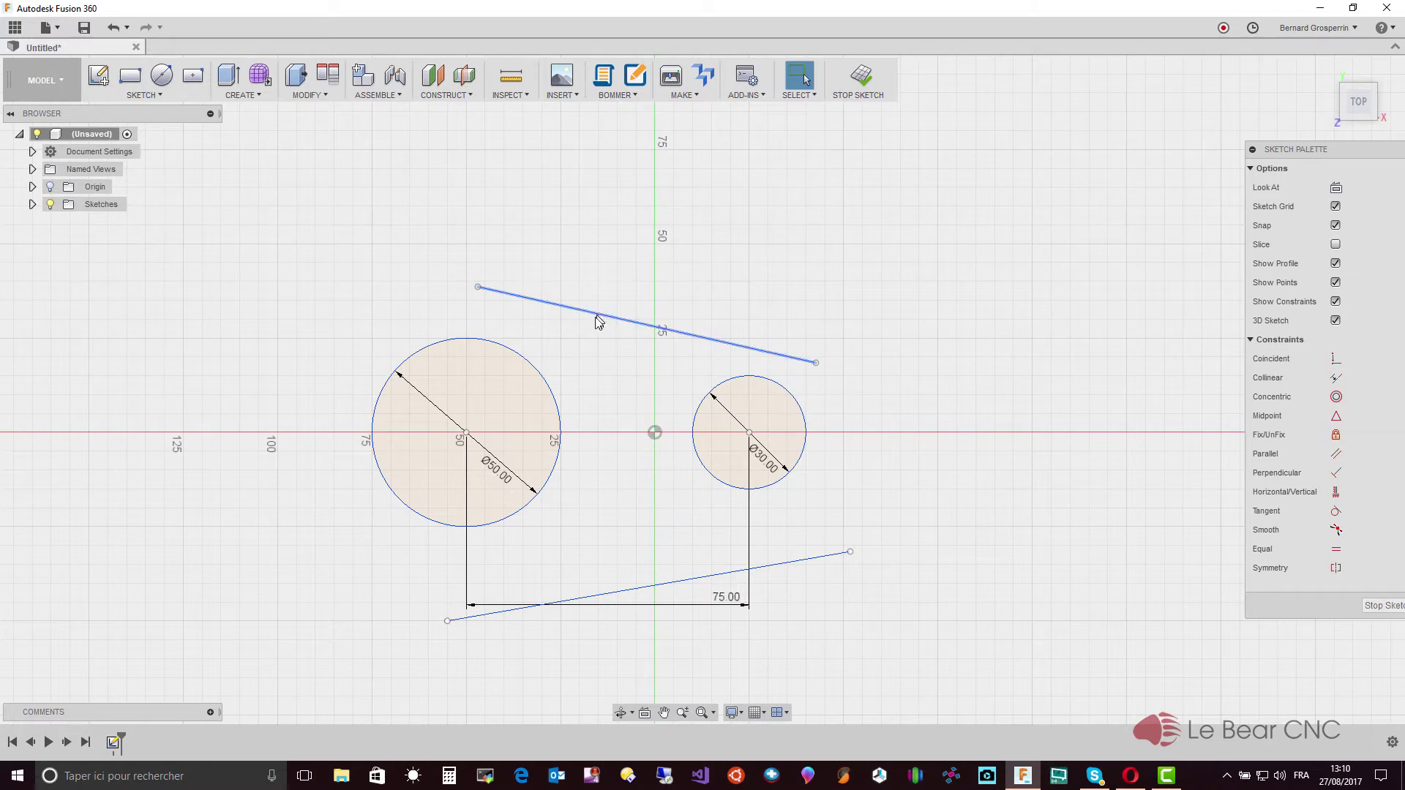
# Move the upper line and its left endpoint closer to the circles, and constrain the line tangent to both circles.
pyautogui.moveTo(598, 321)
pyautogui.mouseDown()
pyautogui.moveTo(580, 327)
pyautogui.moveTo(577, 352)
pyautogui.moveTo(580, 335)
pyautogui.mouseUp()
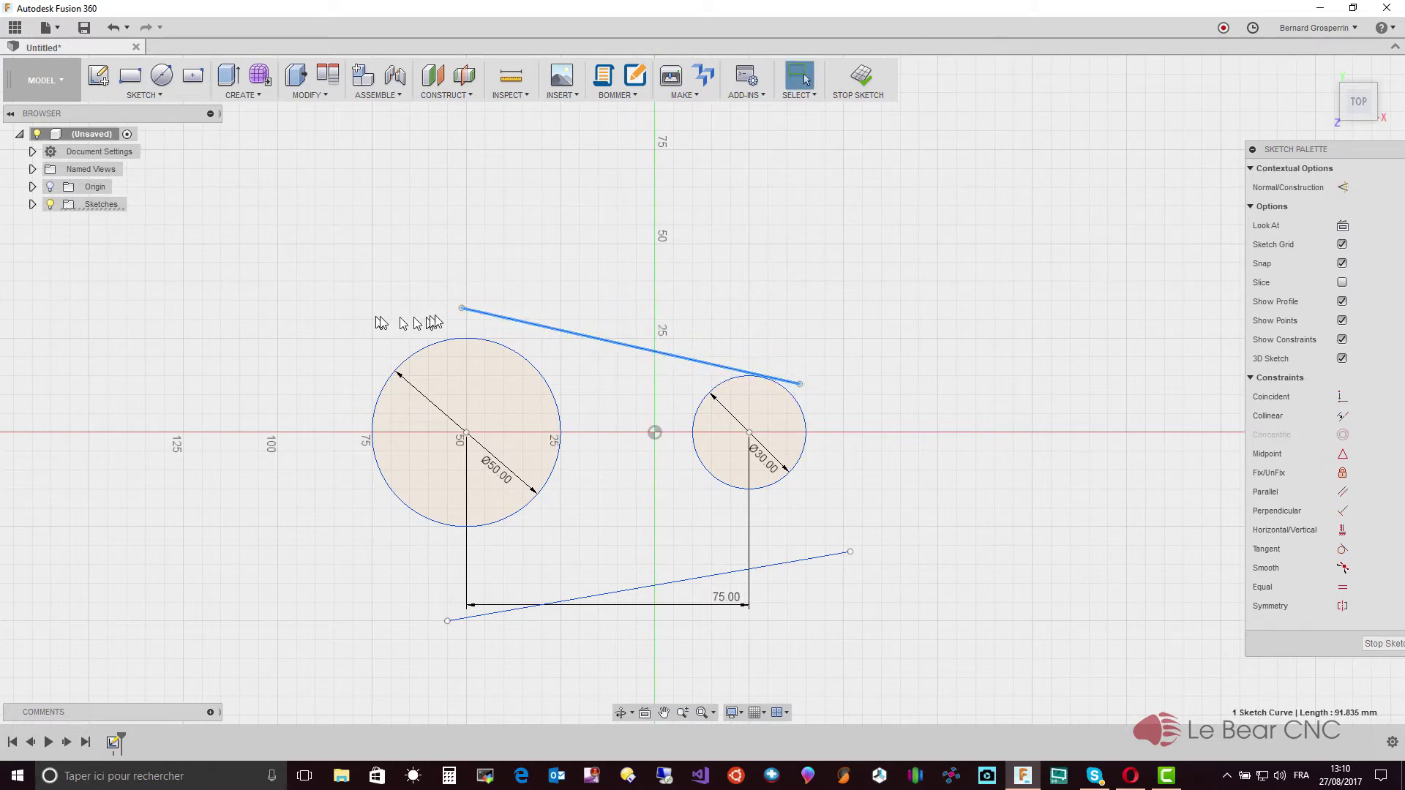
pyautogui.moveTo(464, 309); pyautogui.dragTo(460, 333)
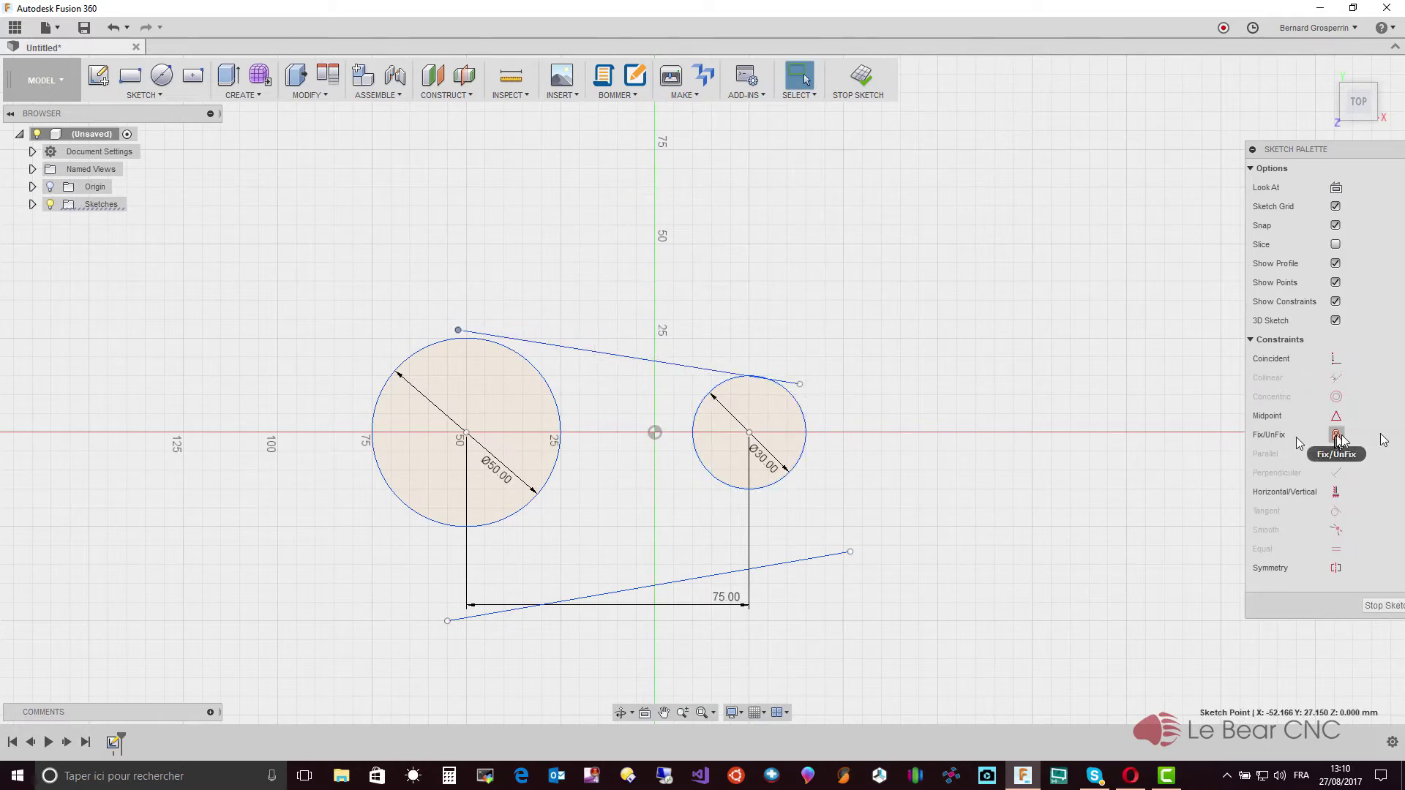
pyautogui.click(655, 366)
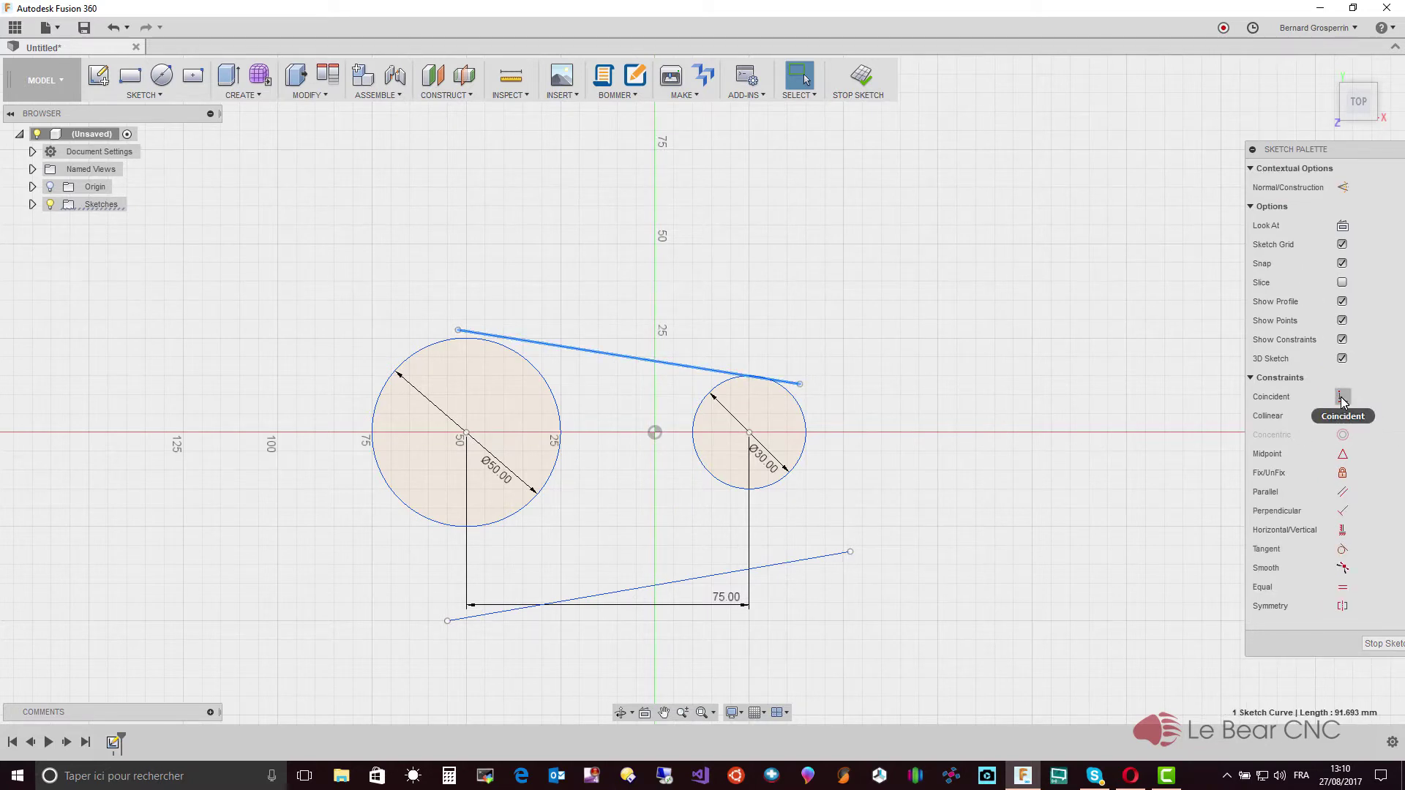
pyautogui.click(1343, 550)
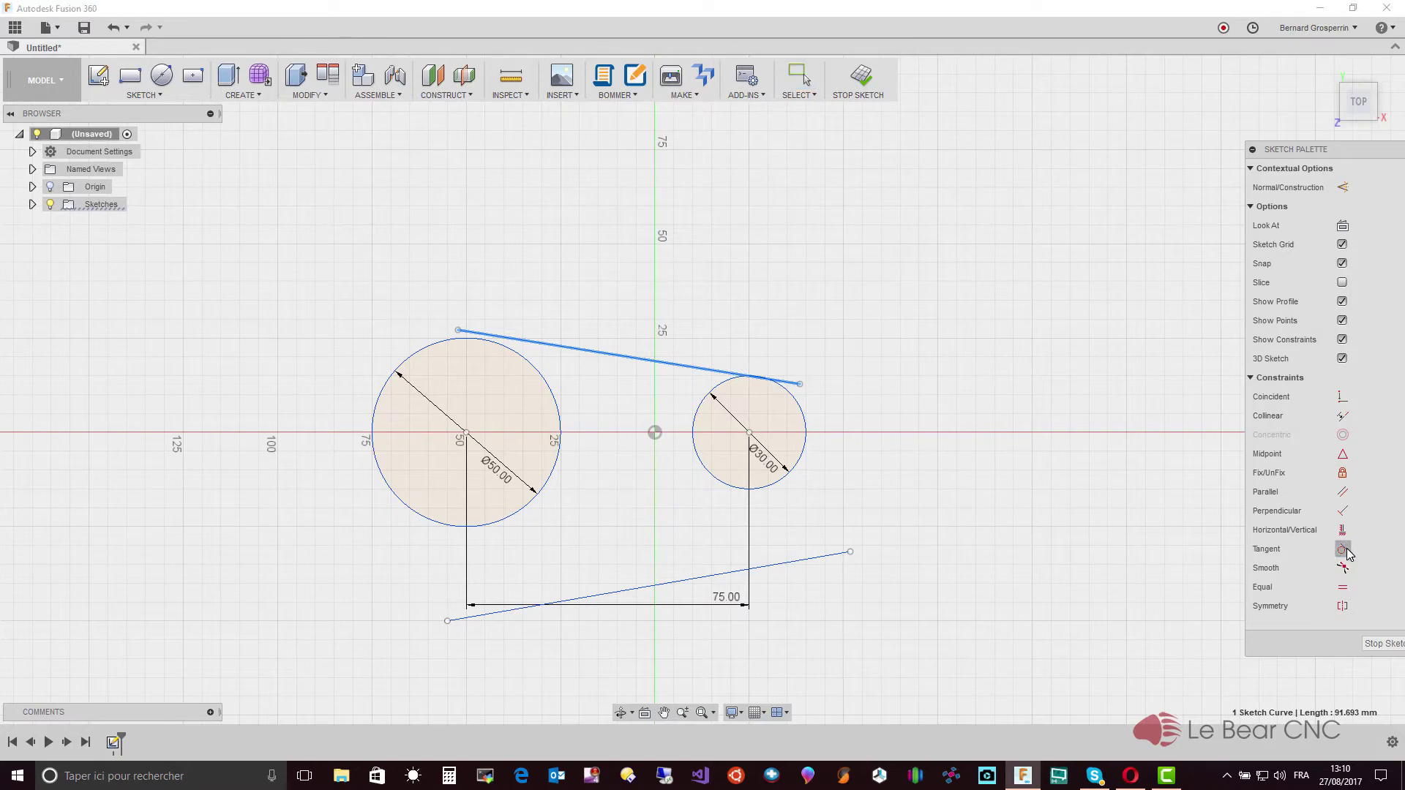
pyautogui.click(512, 354)
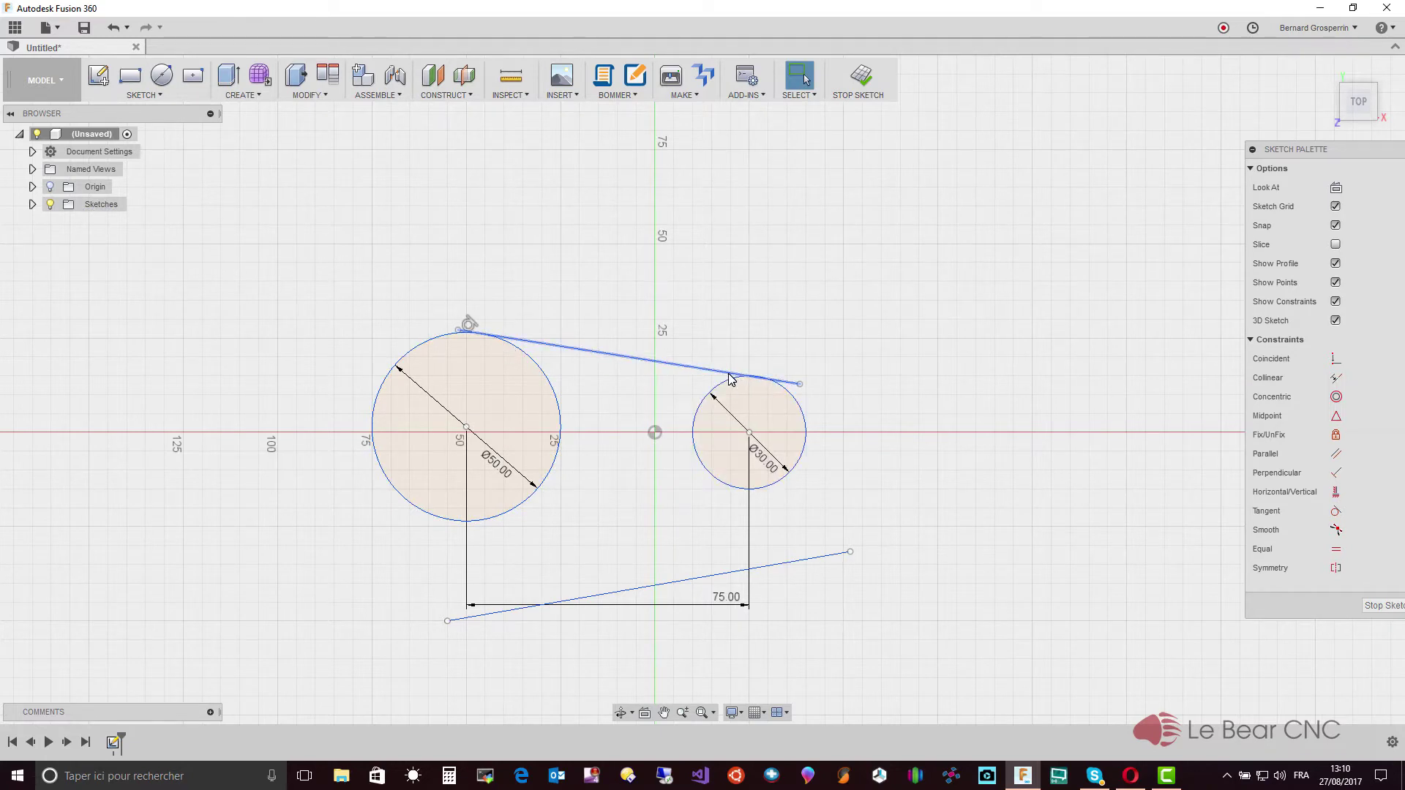
pyautogui.click(1336, 512)
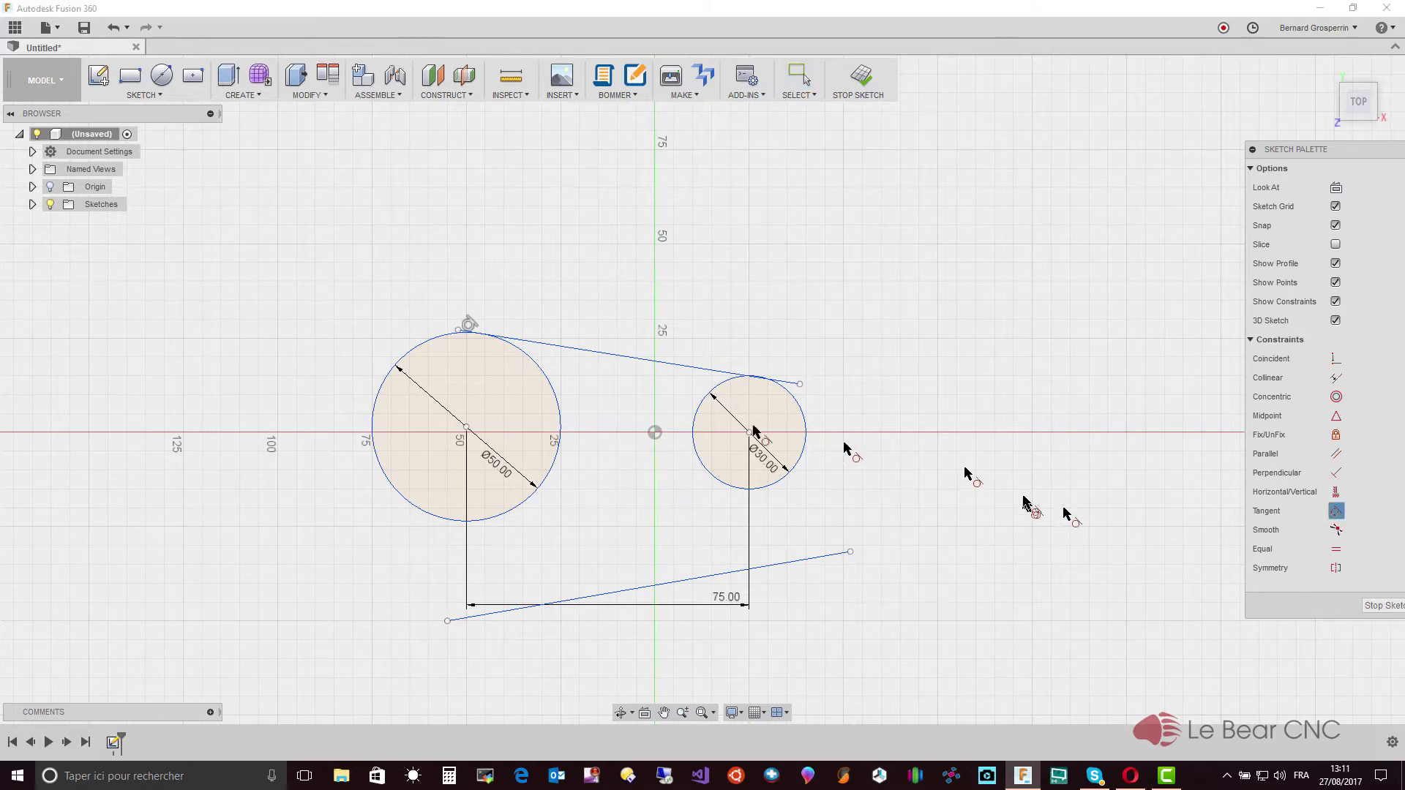
pyautogui.click(709, 374)
pyautogui.click(727, 387)
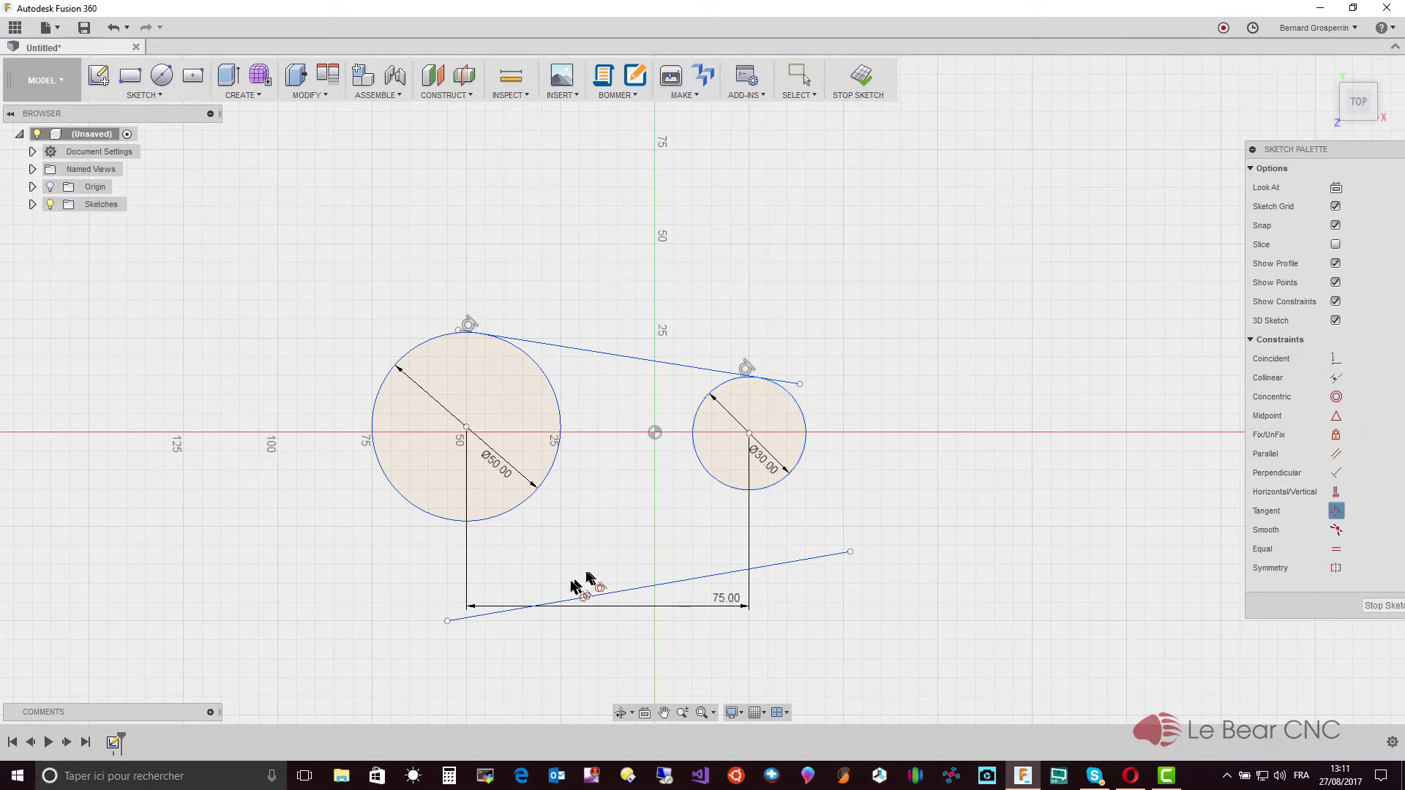
# Constrain the lower line tangent to the 30 mm circle and to the 50 mm circle.
pyautogui.click(598, 594)
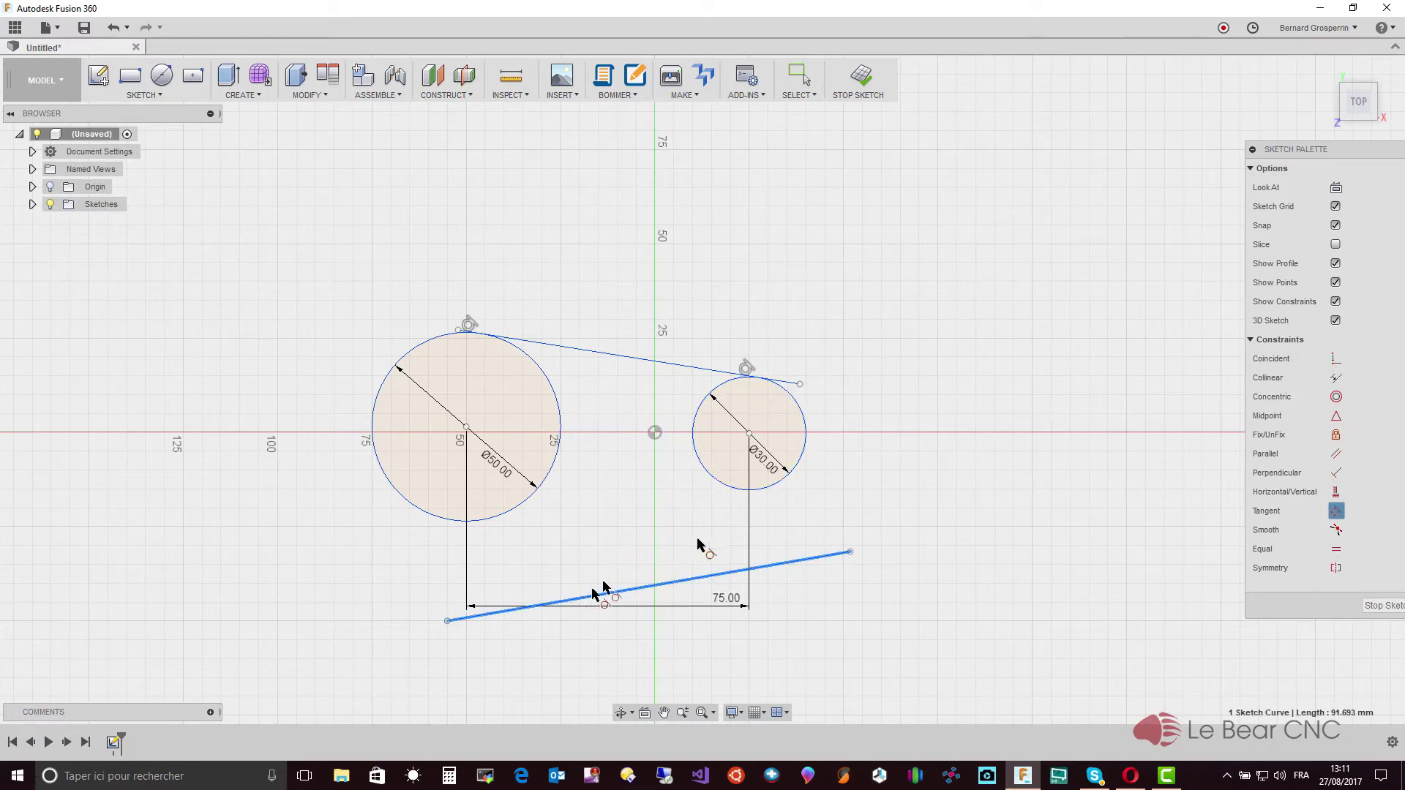
pyautogui.click(767, 487)
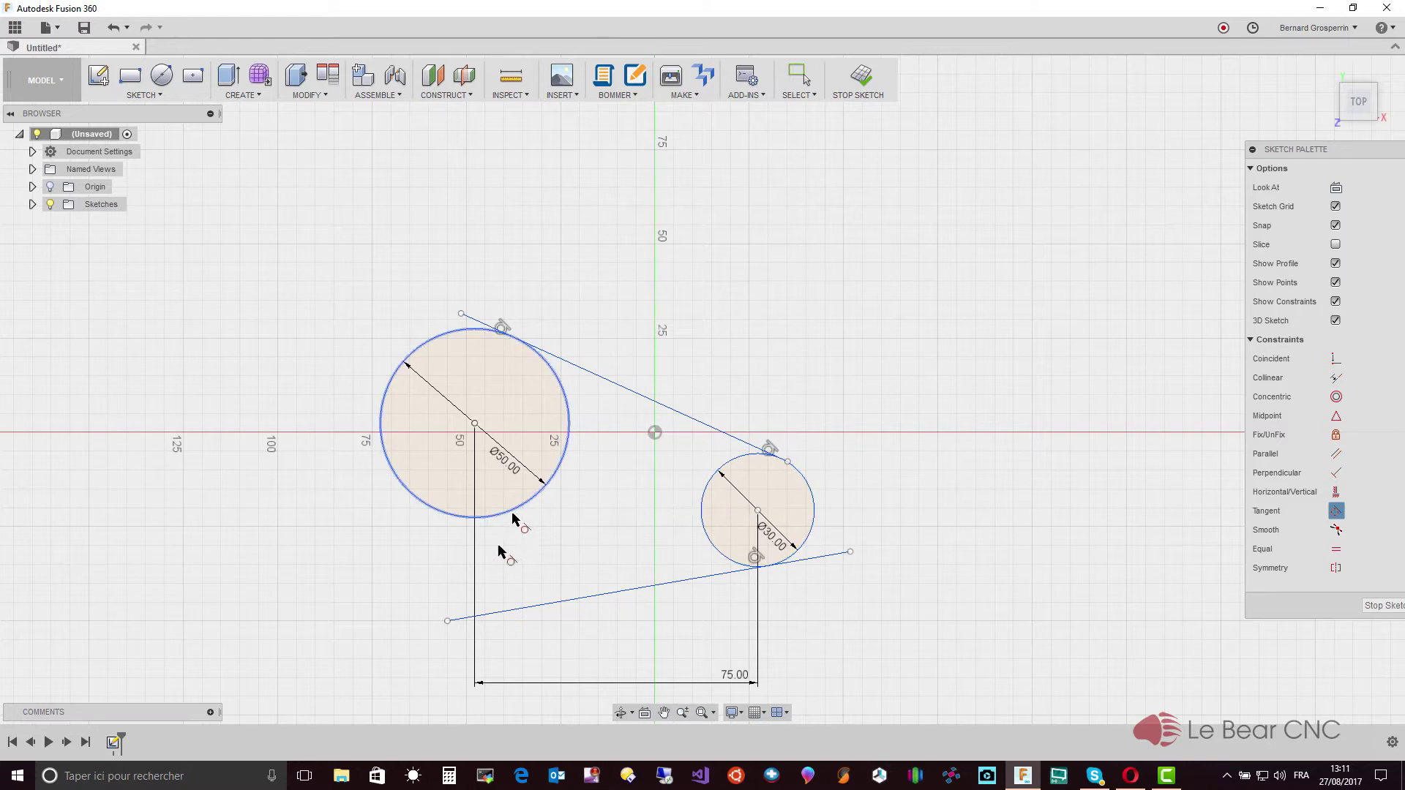
pyautogui.click(495, 612)
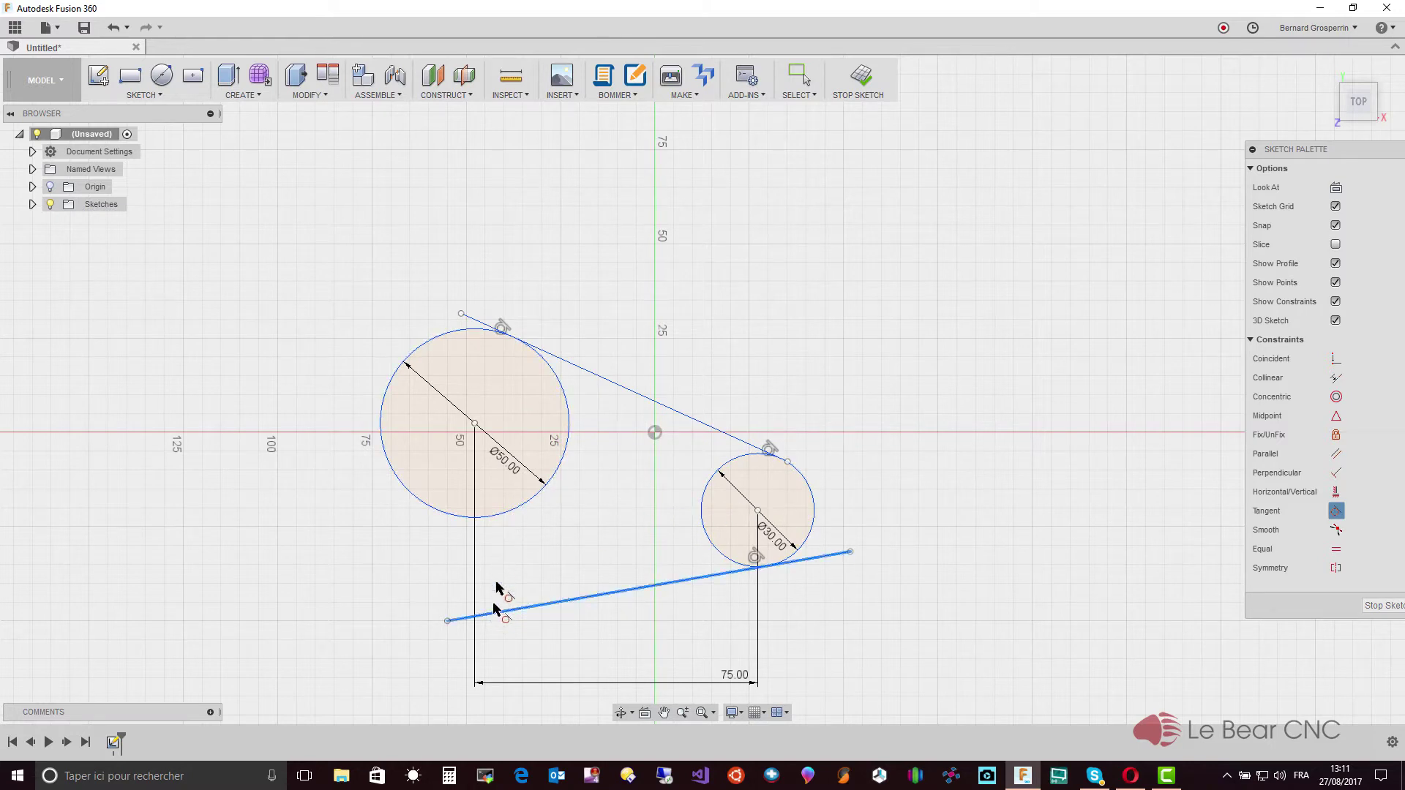
pyautogui.click(486, 518)
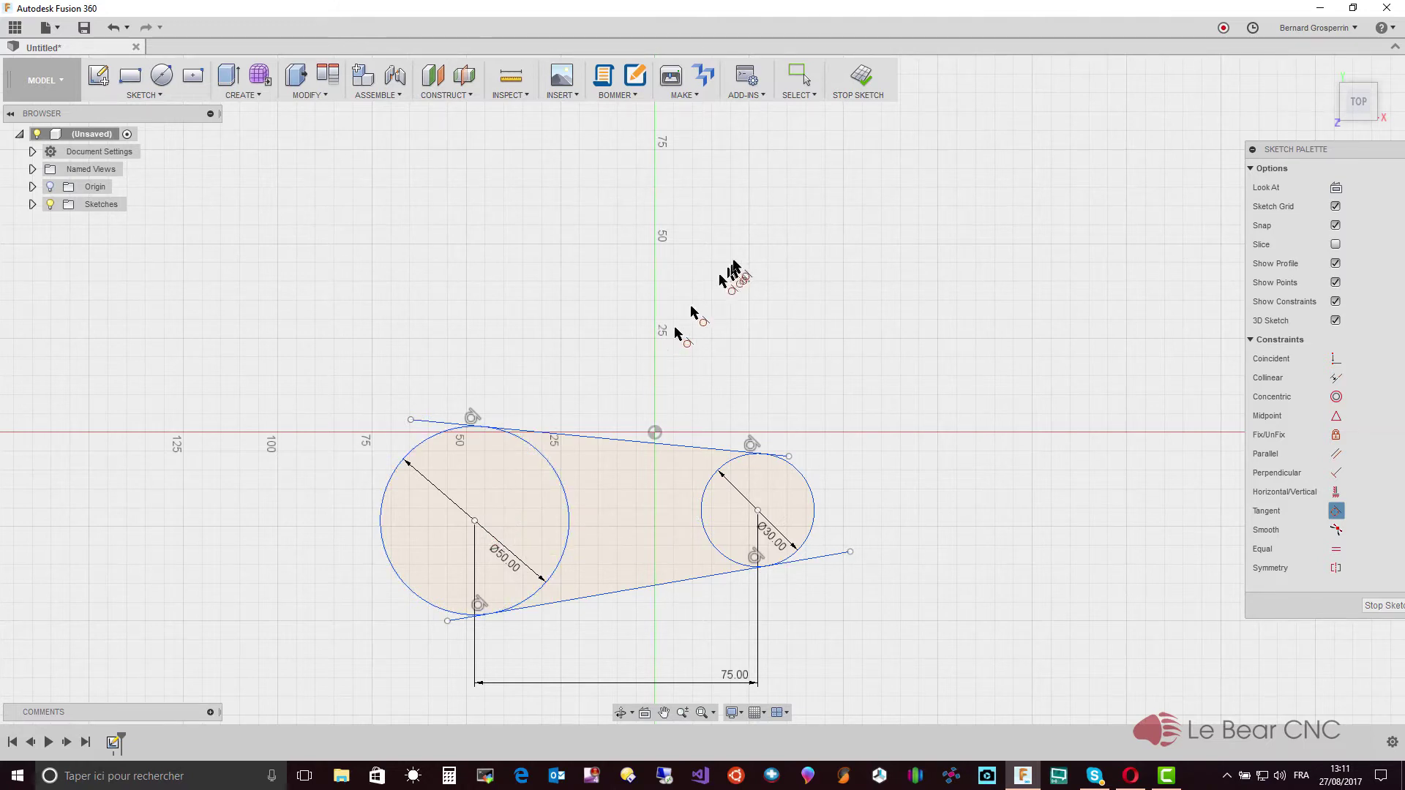
pyautogui.press('Escape')
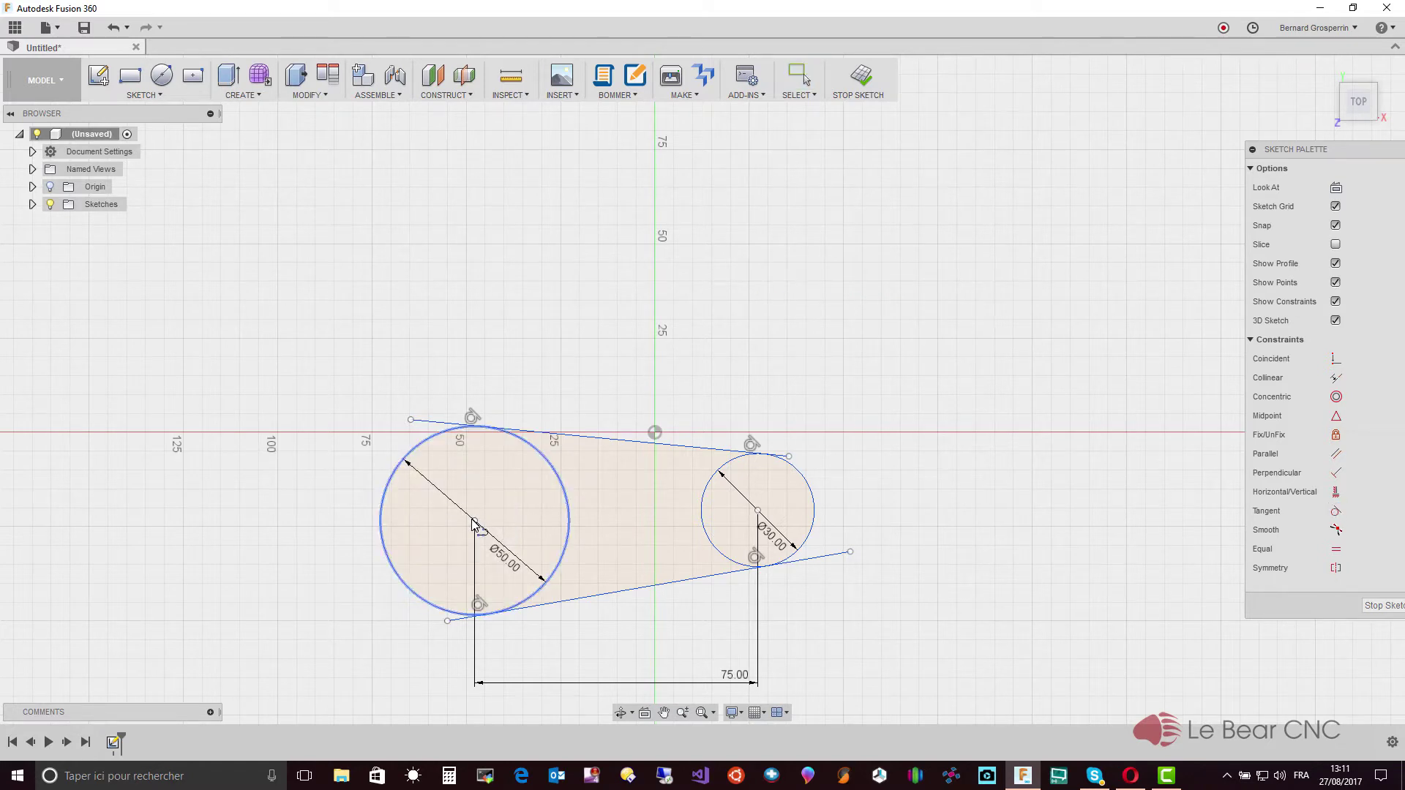
# Sketch a line connecting the centre of the 50 mm circle to the centre of the 30 mm circle.
pyautogui.press('l')
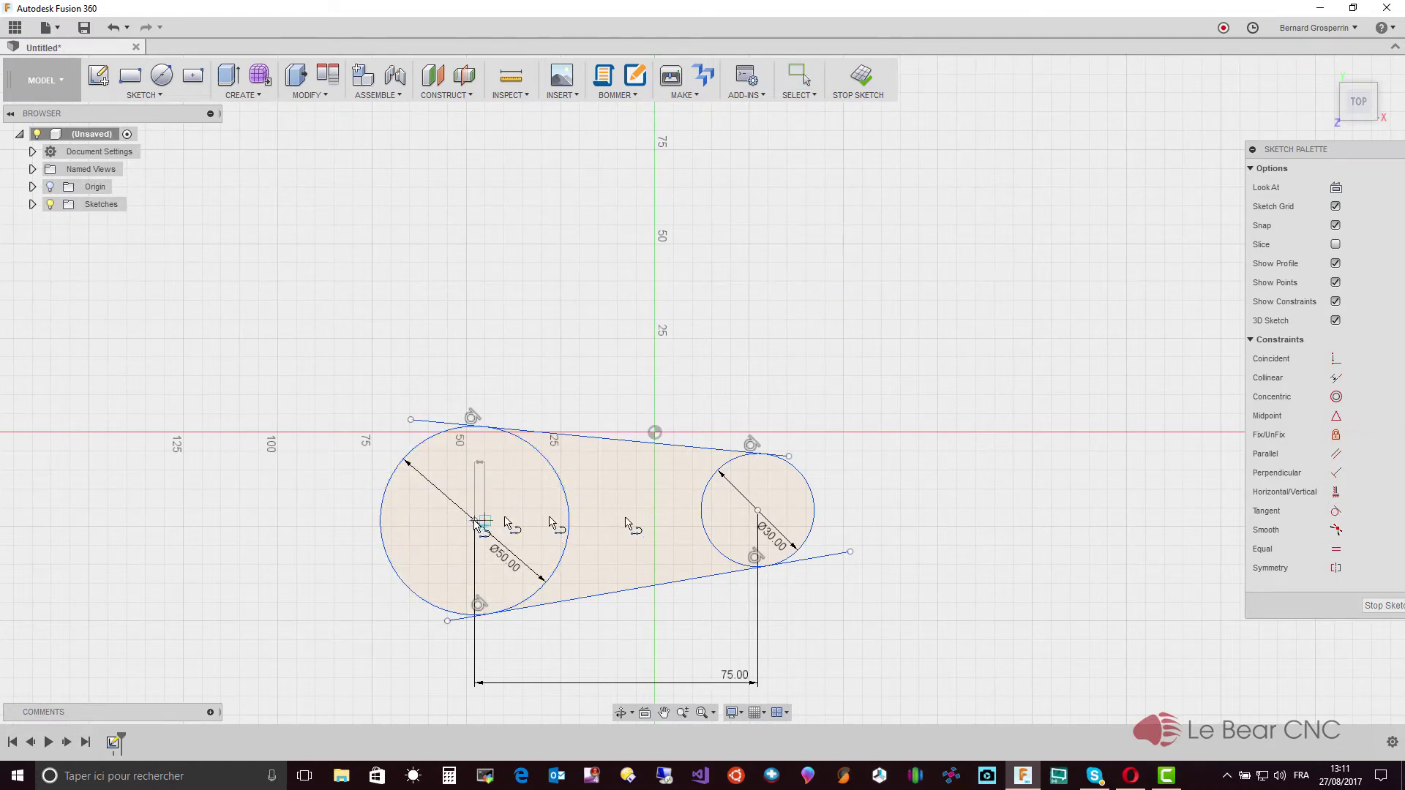
pyautogui.click(475, 522)
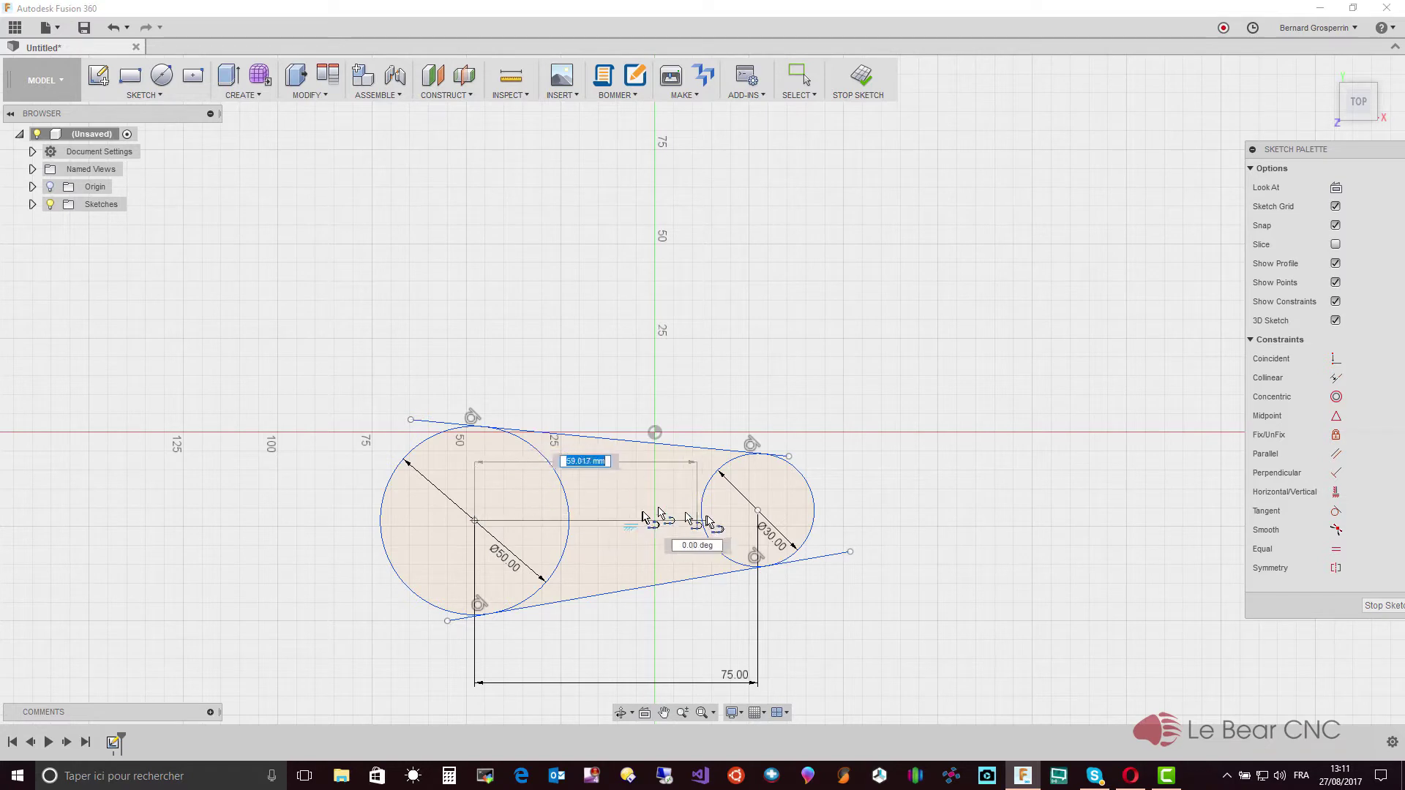
pyautogui.click(757, 512)
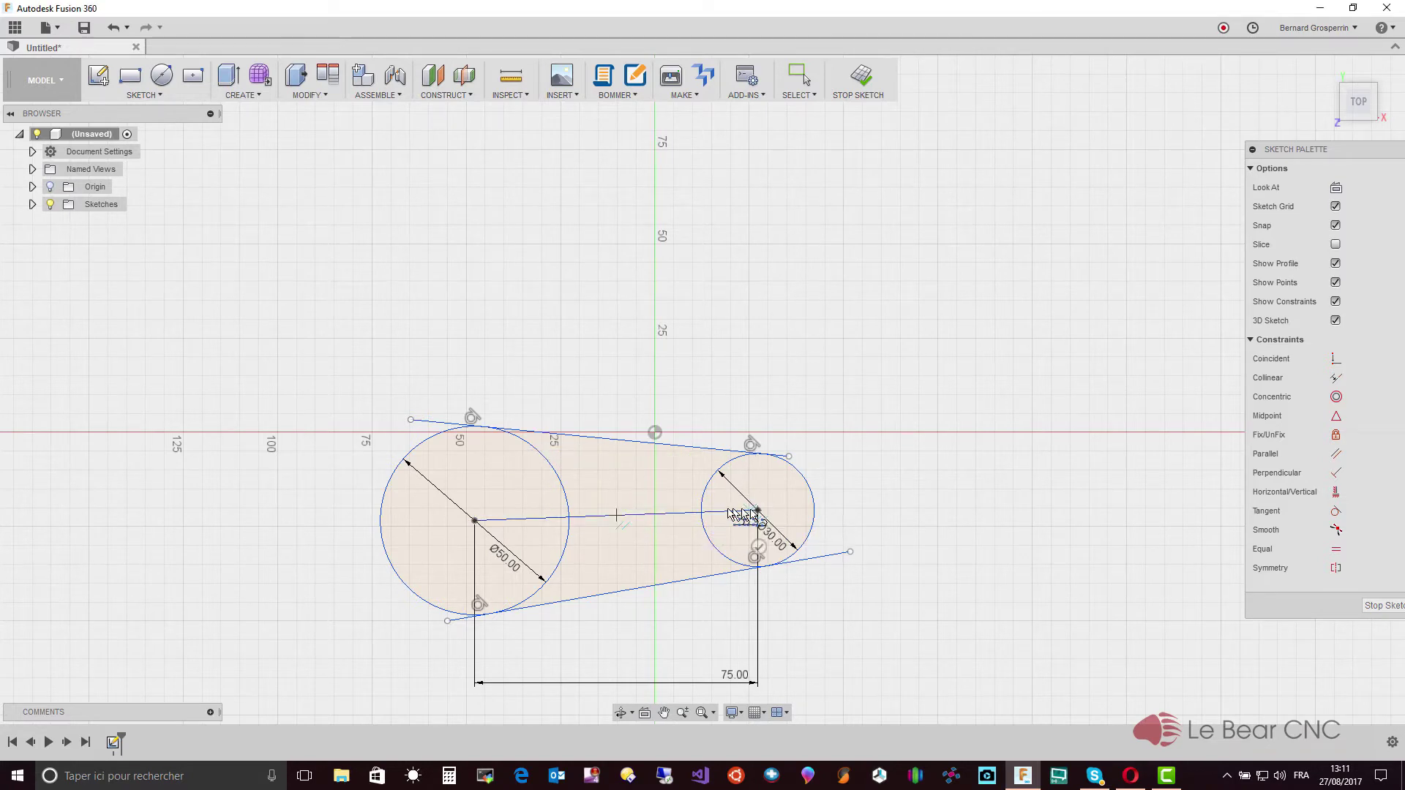
# Convert the line between the two circle centres to a construction line and constrain it horizontal.
pyautogui.press('Escape')
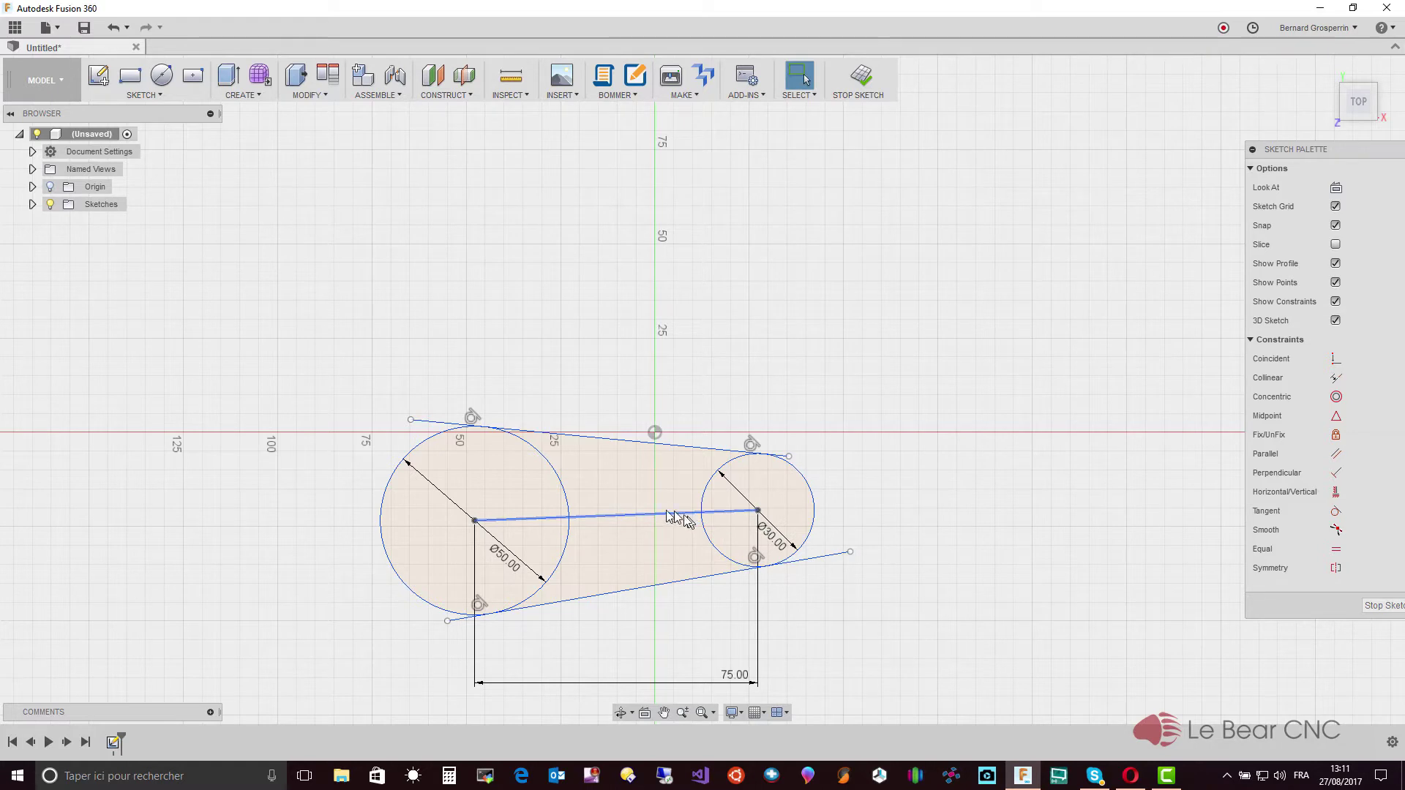
pyautogui.click(641, 517)
pyautogui.press('x')
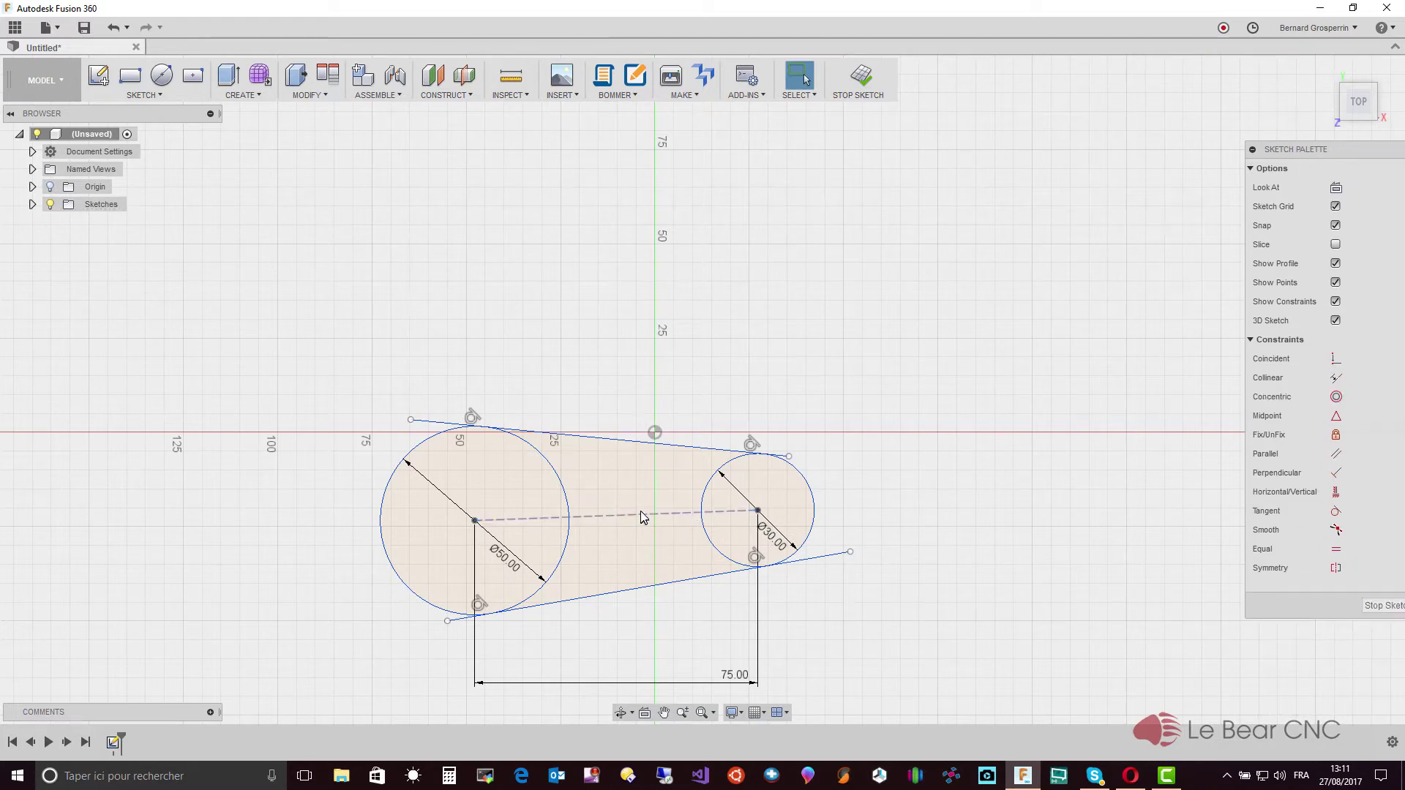
pyautogui.click(646, 517)
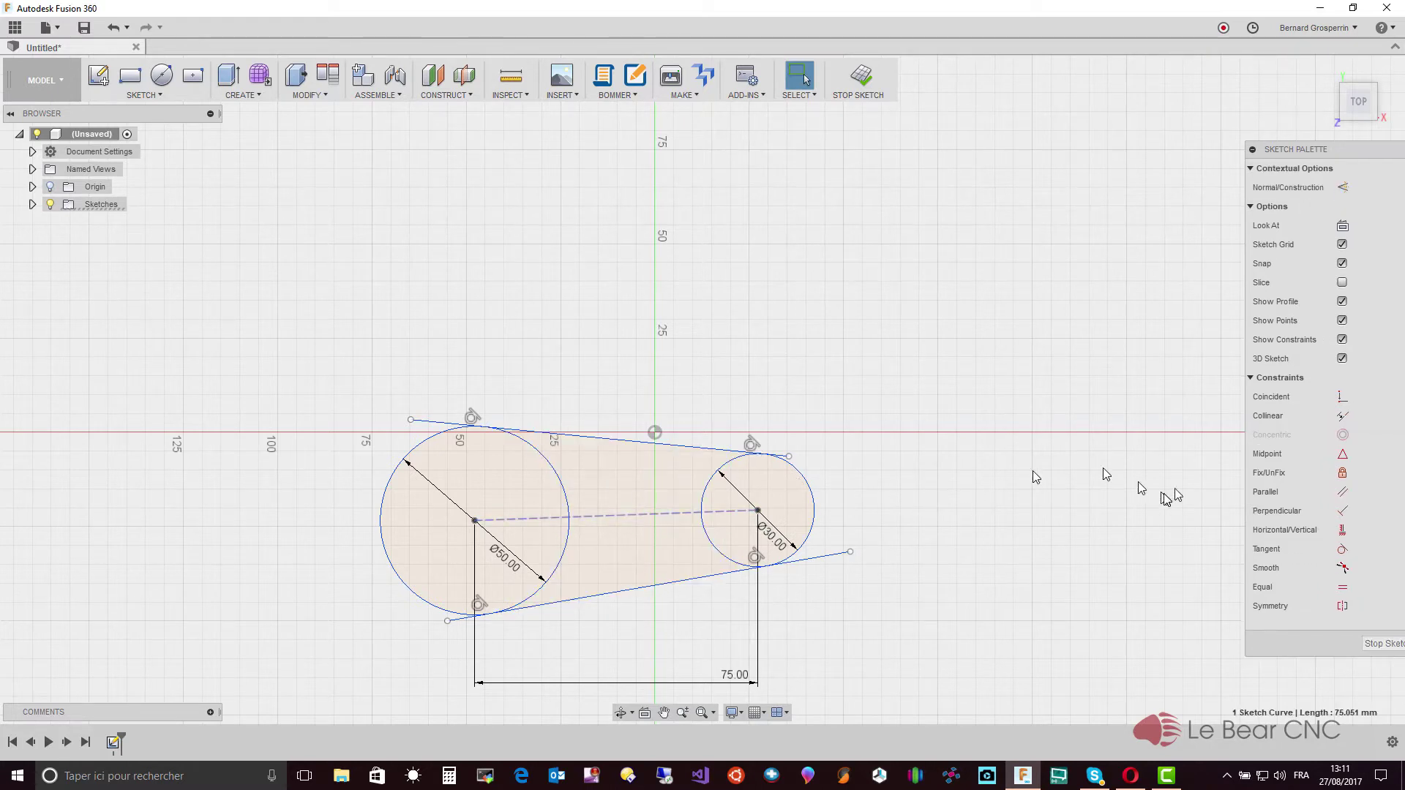
pyautogui.click(1340, 532)
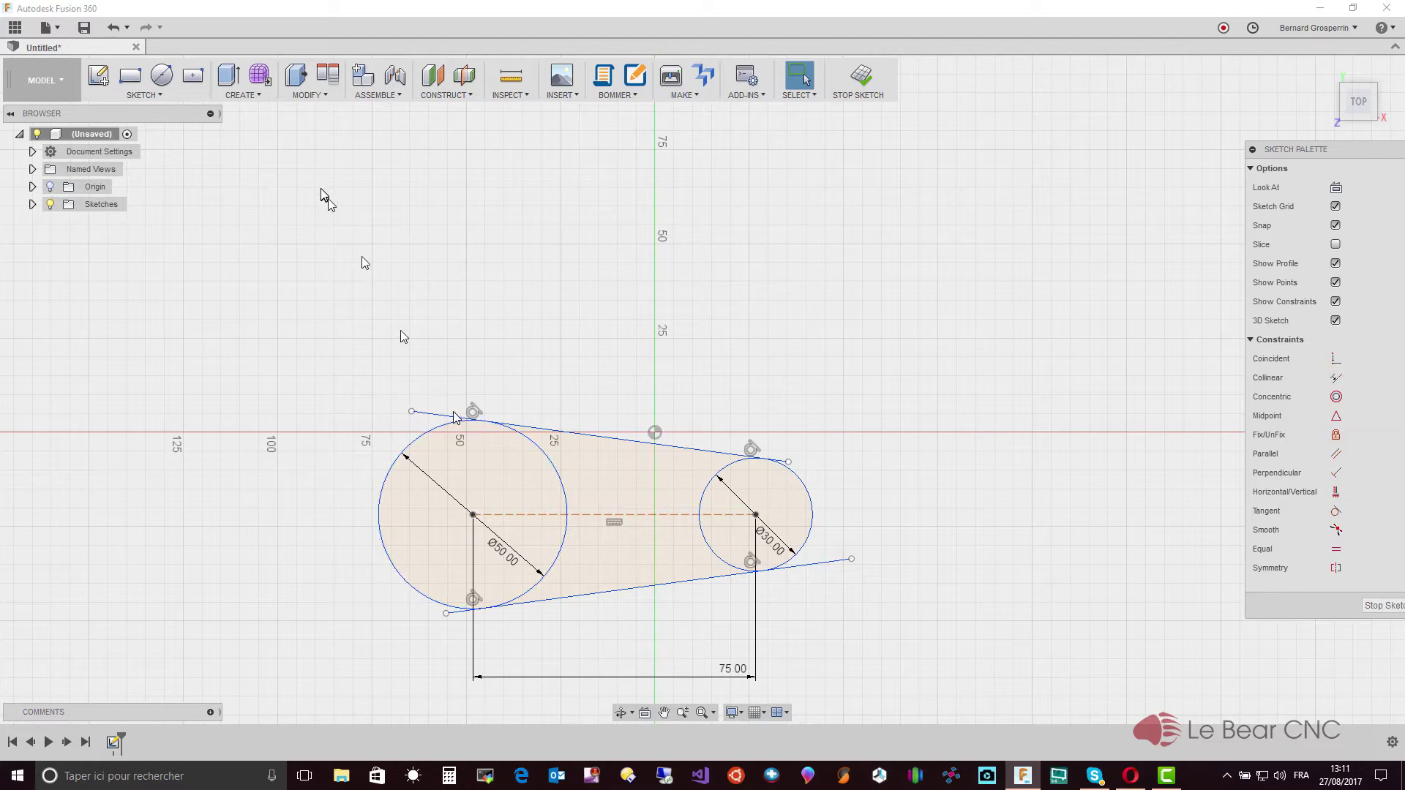
# Trim both ends of the upper tangent line and the lower line's end beyond the 30 mm circle.
pyautogui.click(161, 95)
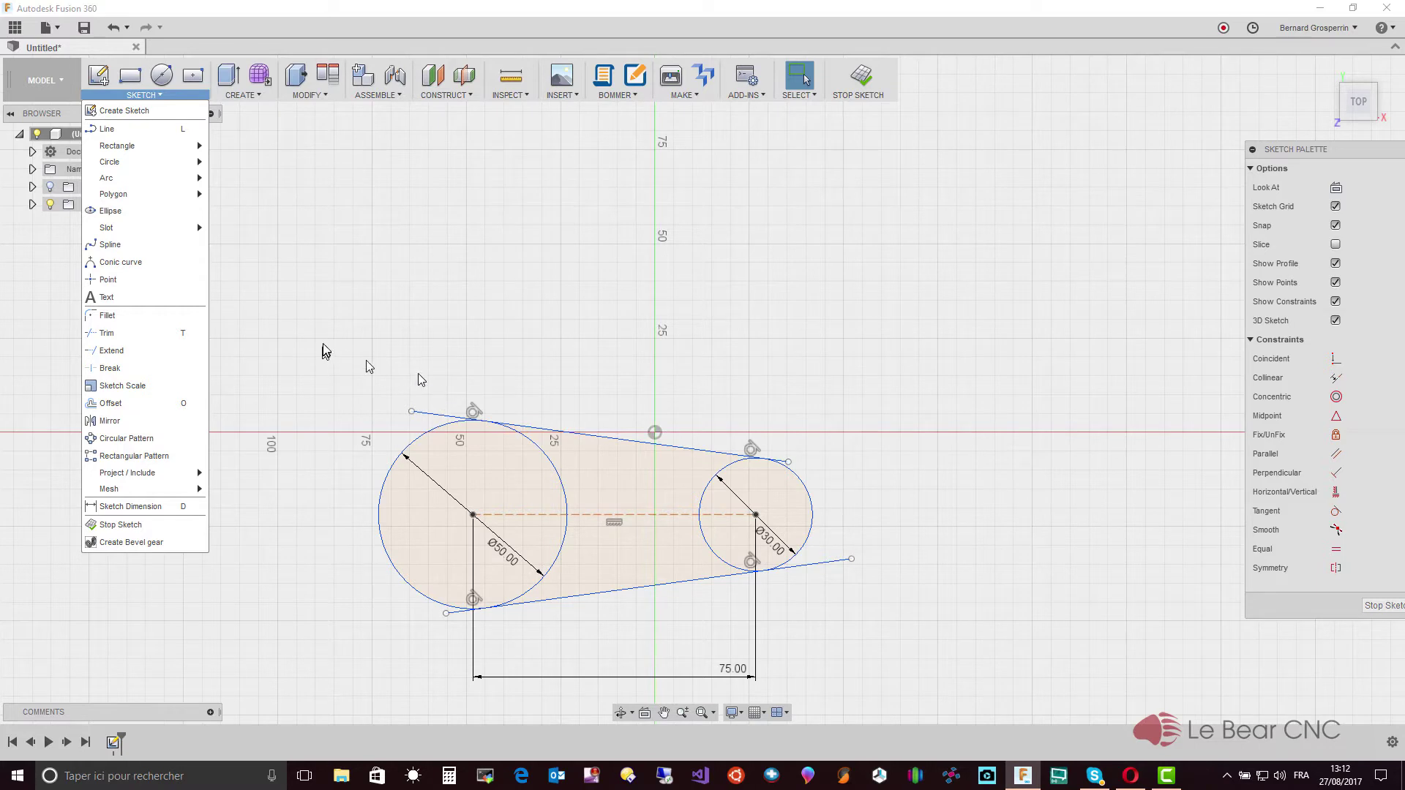
pyautogui.click(166, 350)
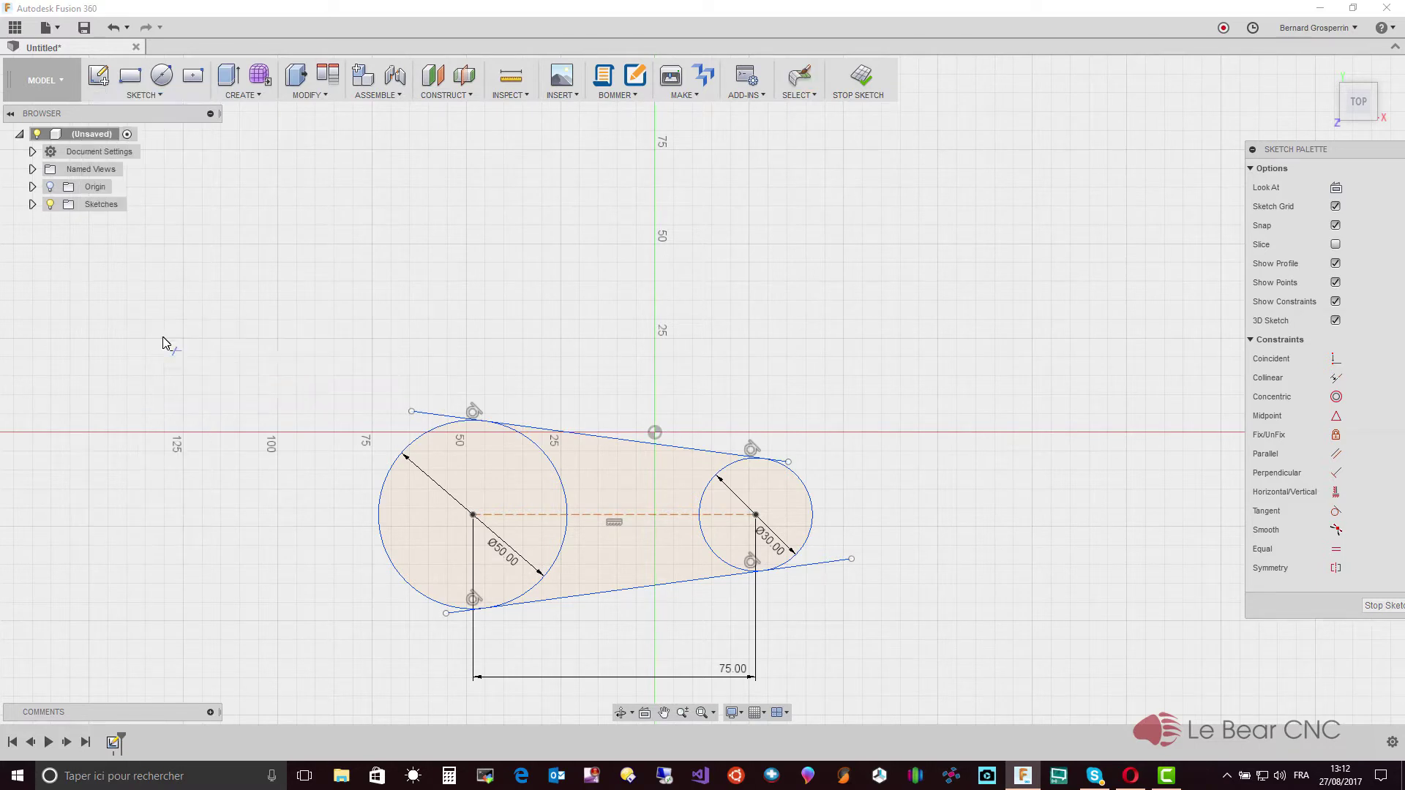
pyautogui.click(433, 414)
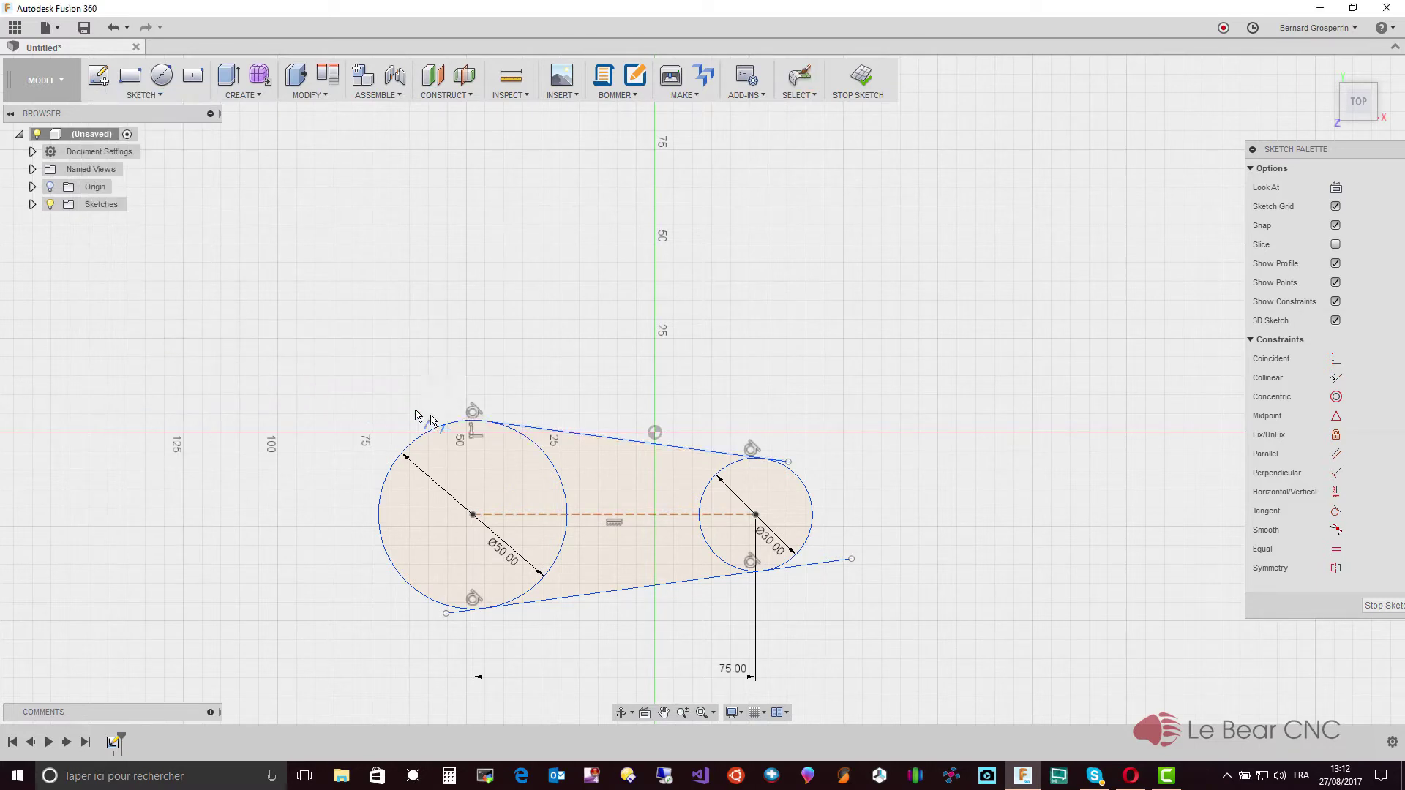
pyautogui.click(772, 461)
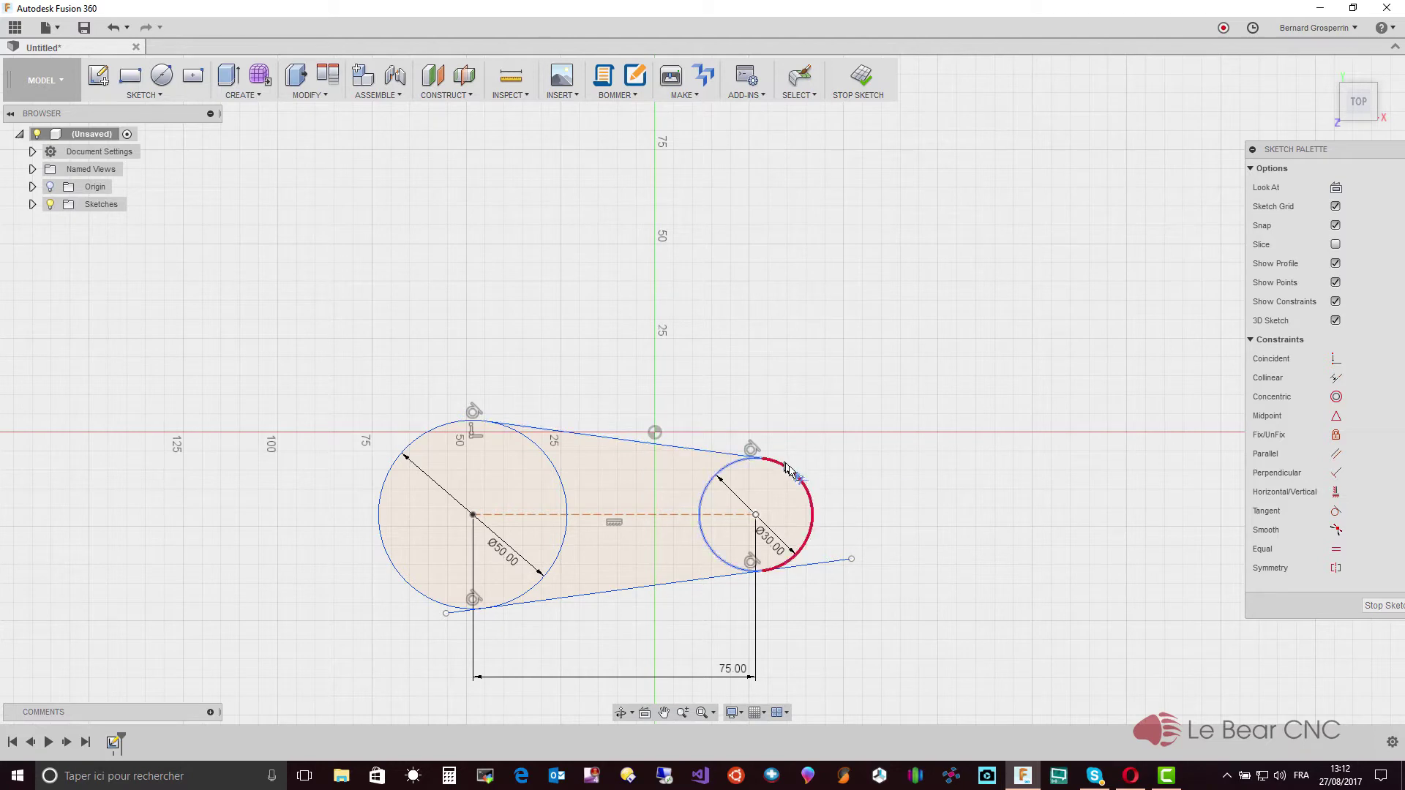
pyautogui.click(838, 561)
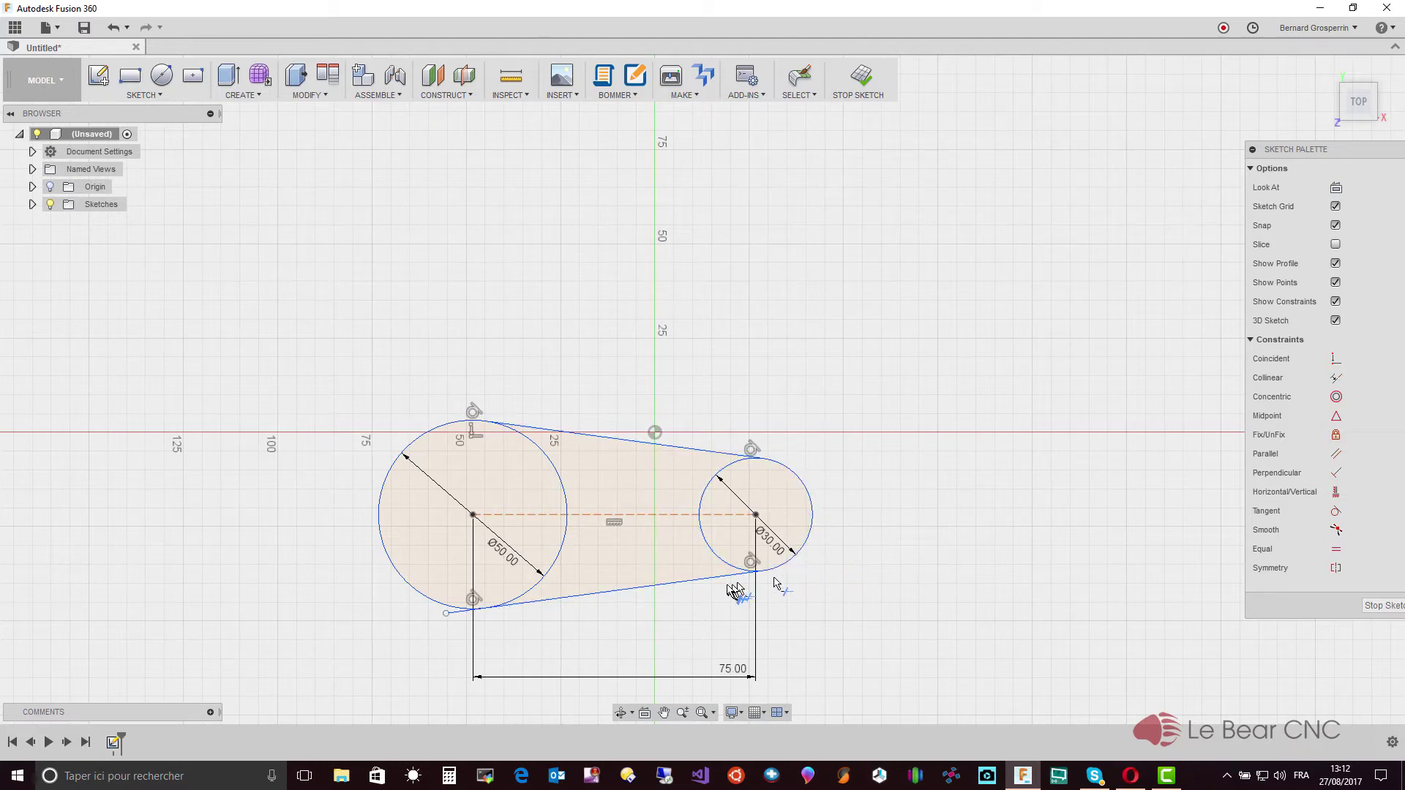
pyautogui.click(455, 606)
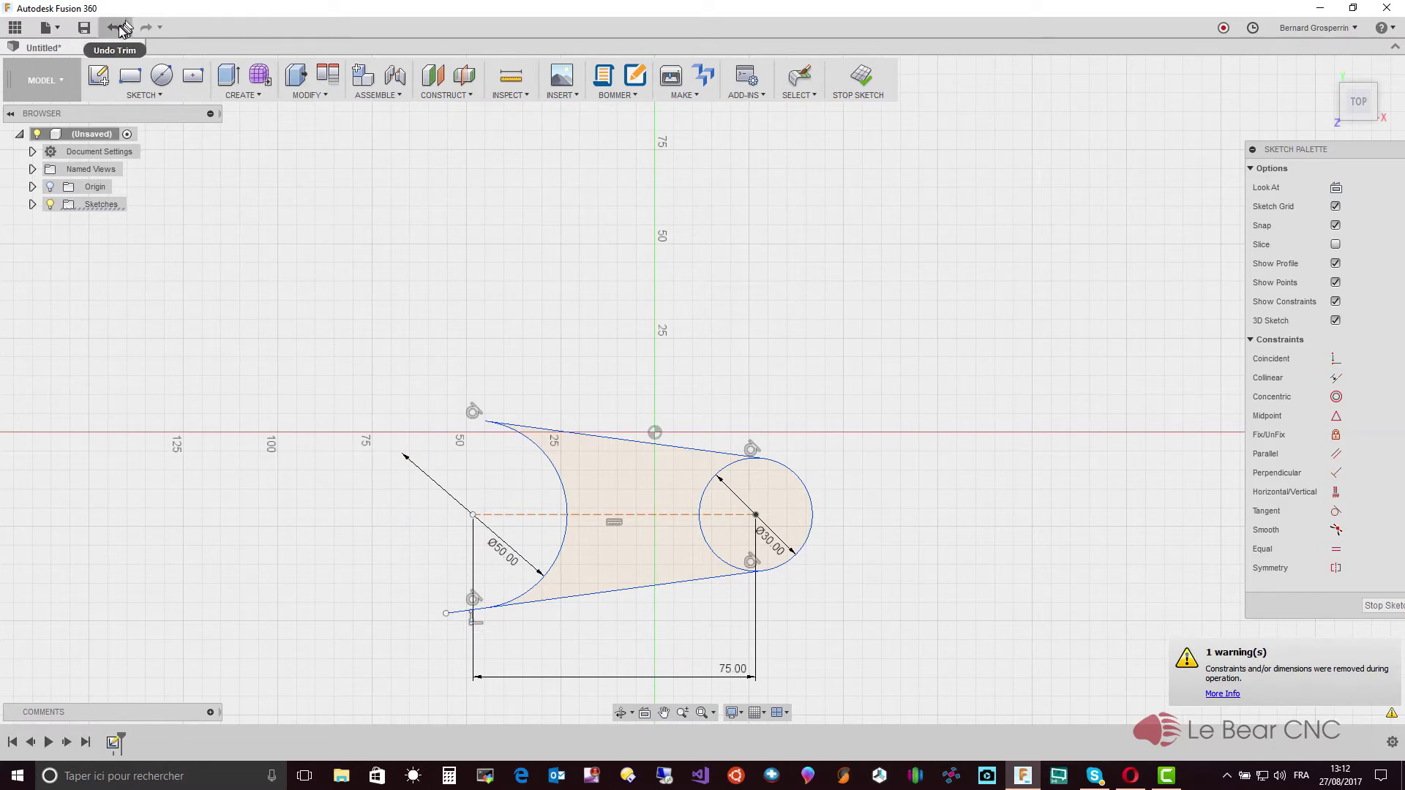
pyautogui.press('Escape')
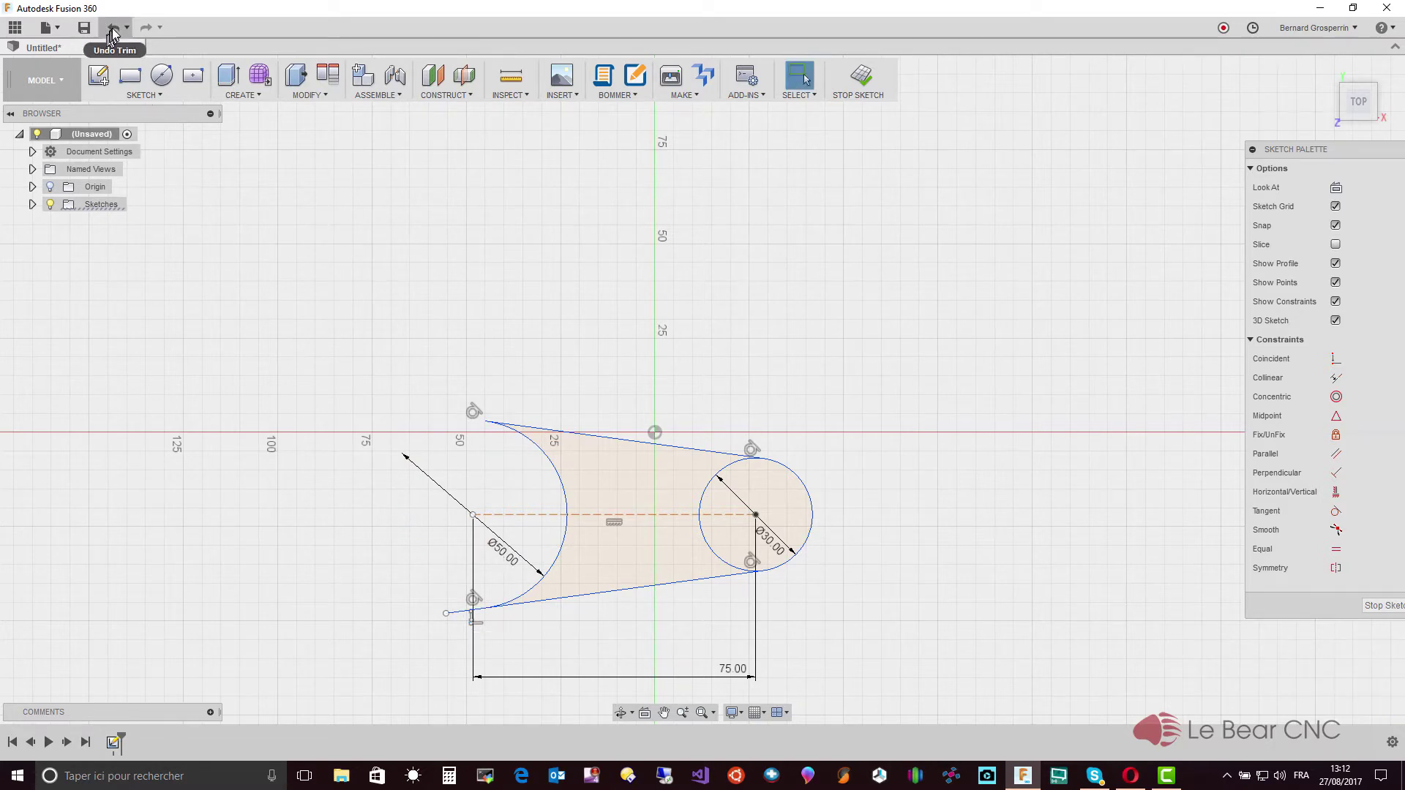
pyautogui.click(112, 30)
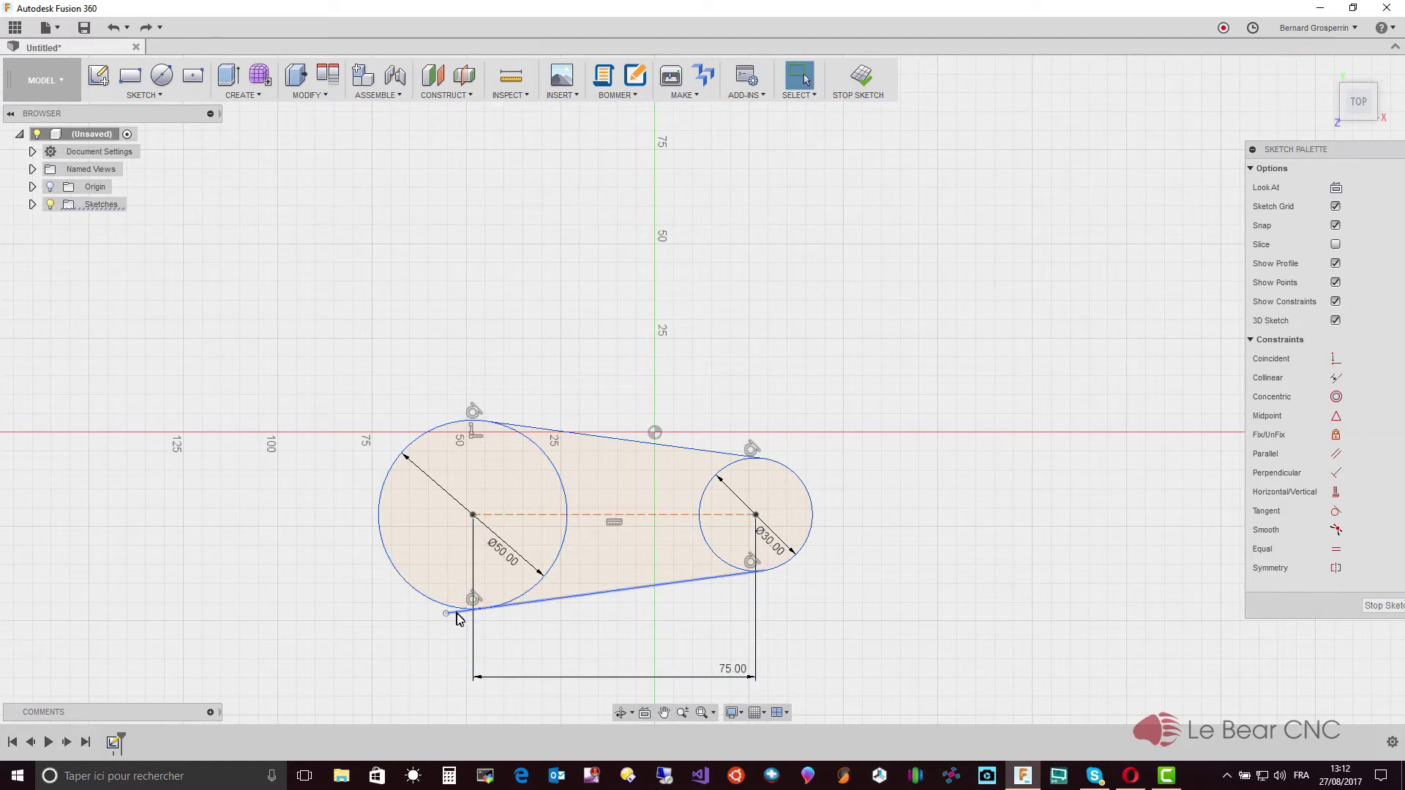
# Trim the lower tangent line's end that extends beyond the 50 mm circle.
pyautogui.click(158, 95)
pyautogui.click(170, 314)
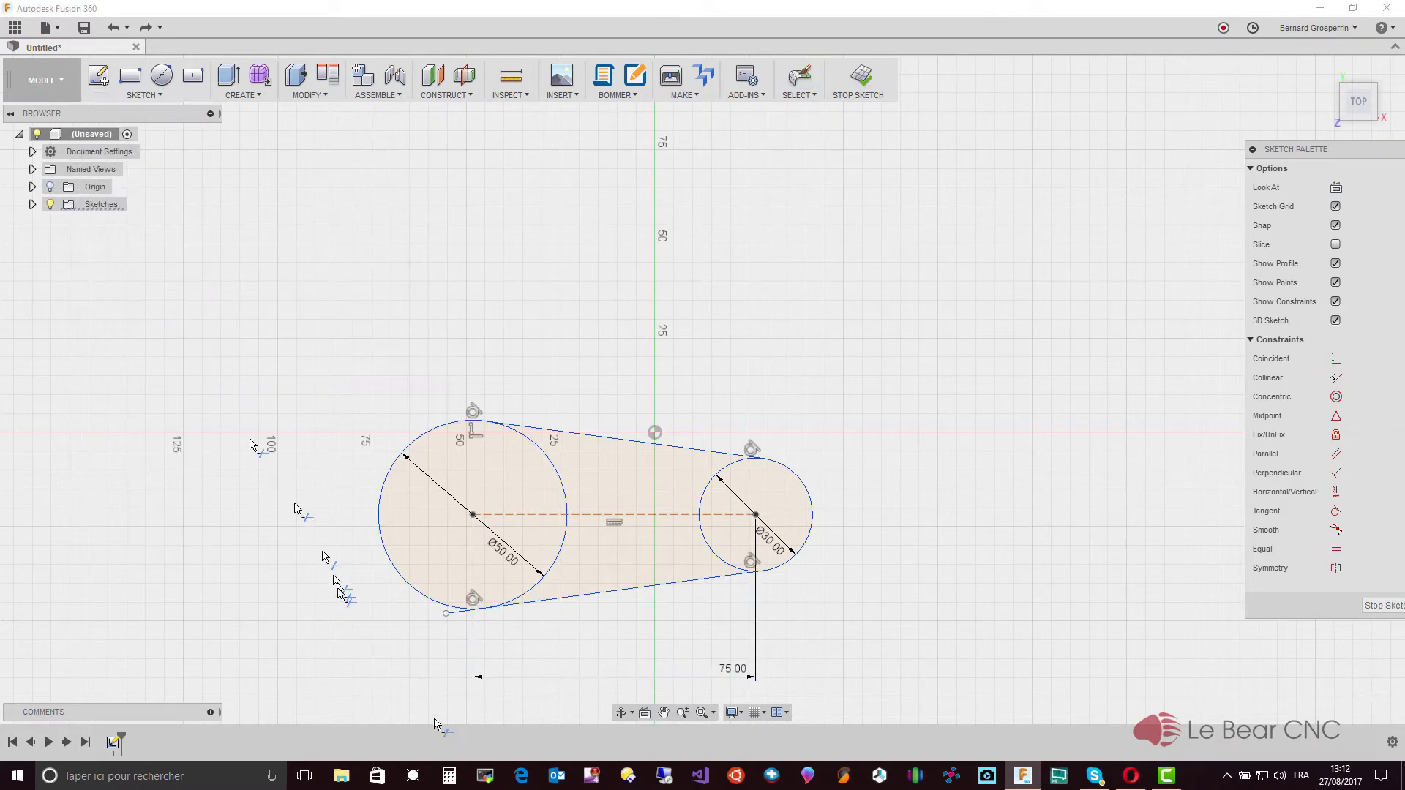
pyautogui.click(453, 620)
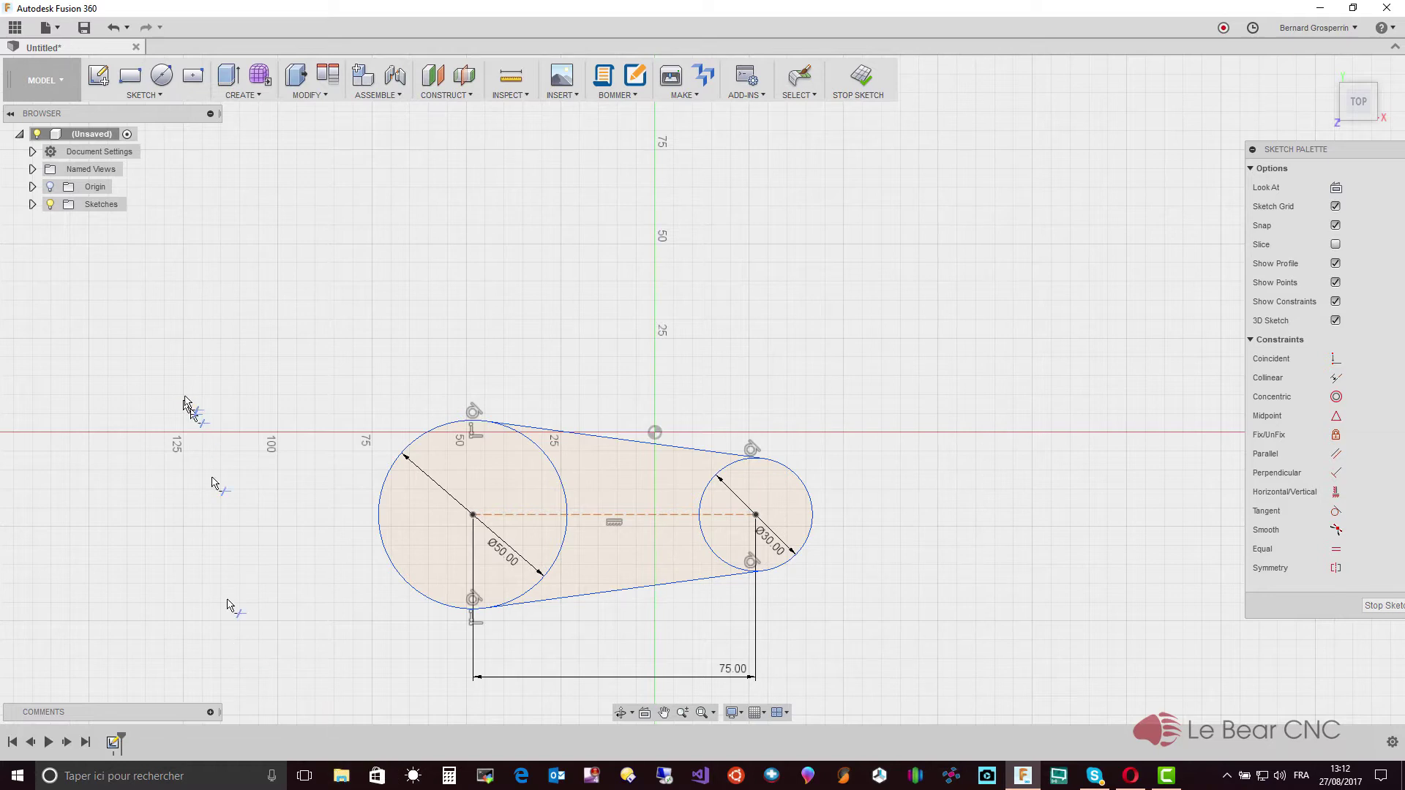
# Trim the inner arcs of the 50 mm and 30 mm circles to leave a single closed outline.
pyautogui.click(150, 95)
pyautogui.click(131, 333)
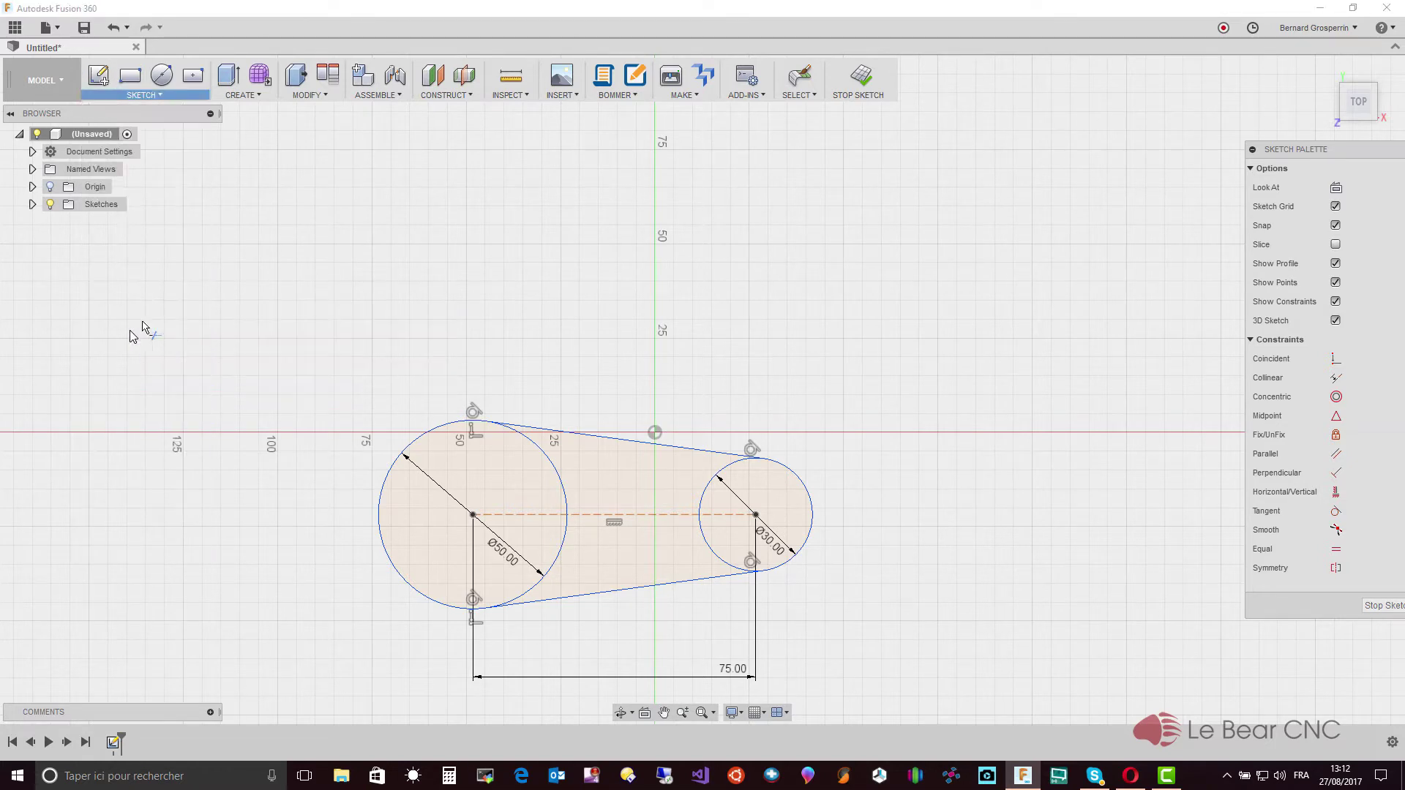
pyautogui.click(568, 504)
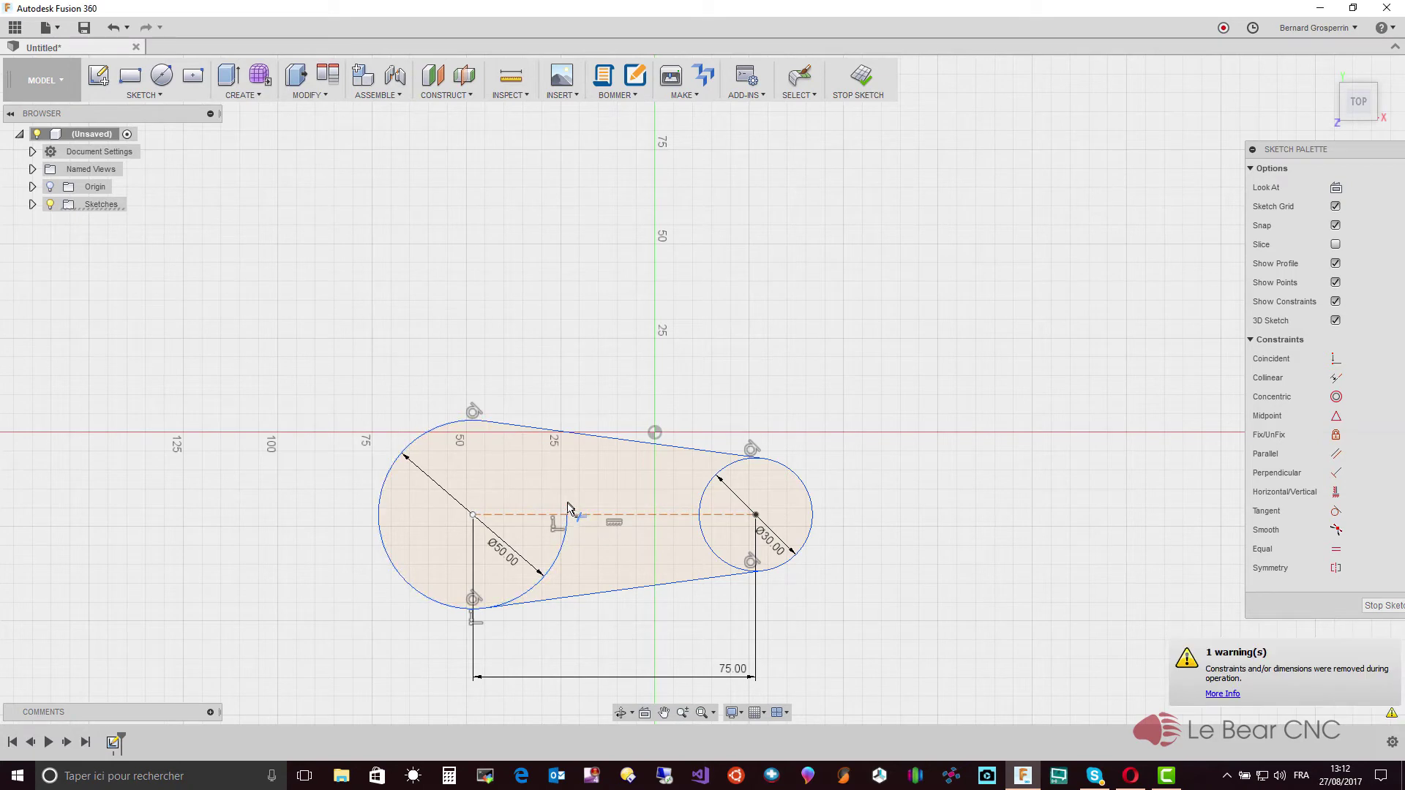
pyautogui.click(568, 538)
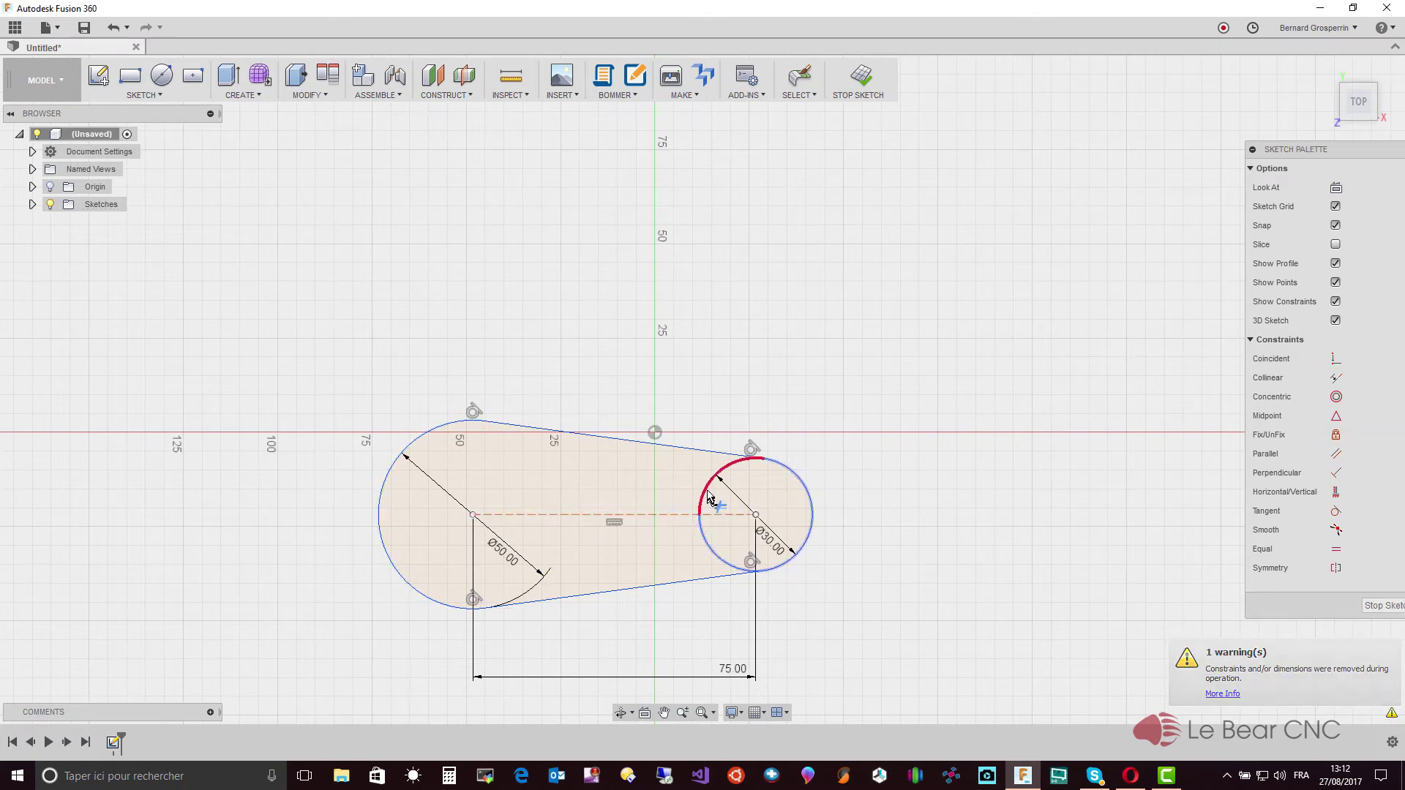
pyautogui.click(706, 492)
pyautogui.click(708, 550)
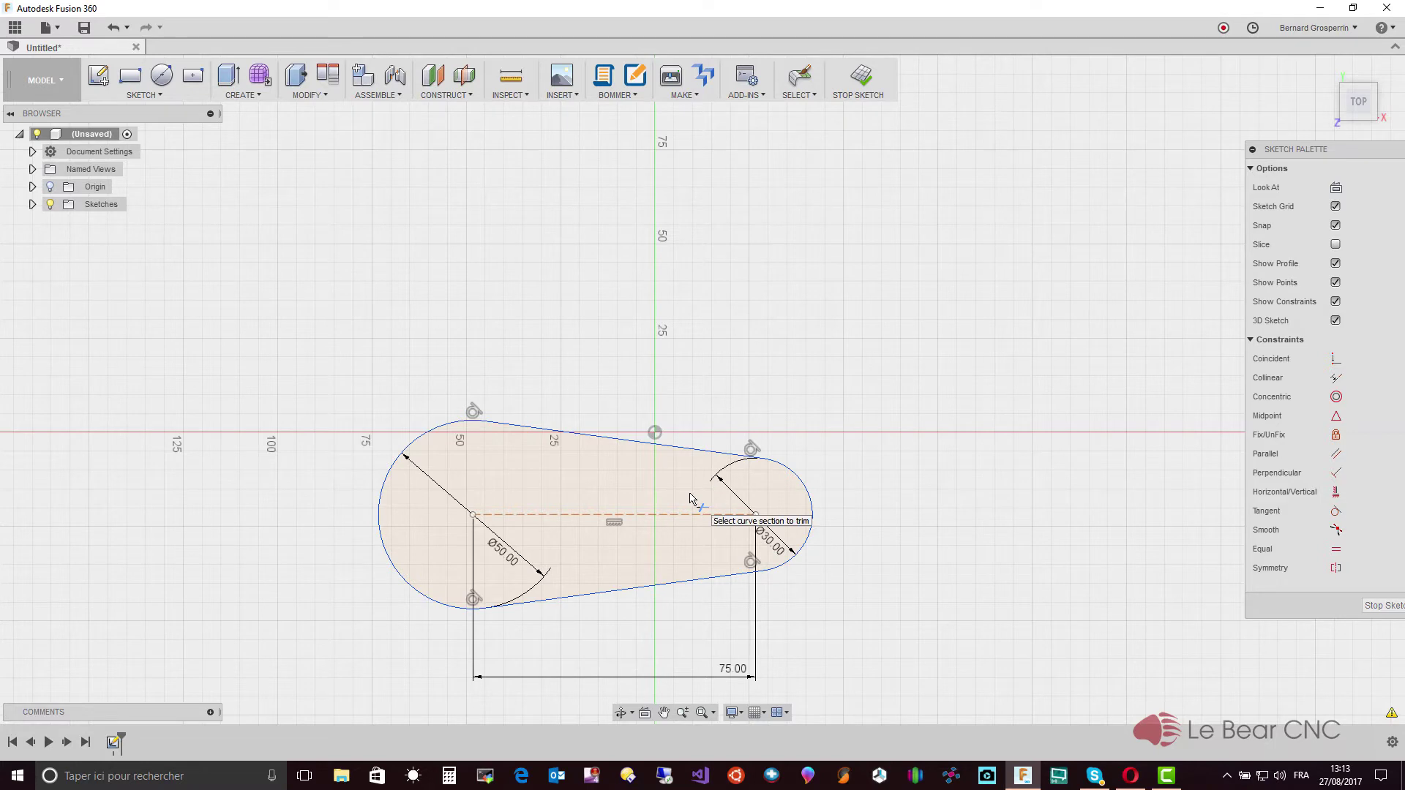
pyautogui.press('Escape')
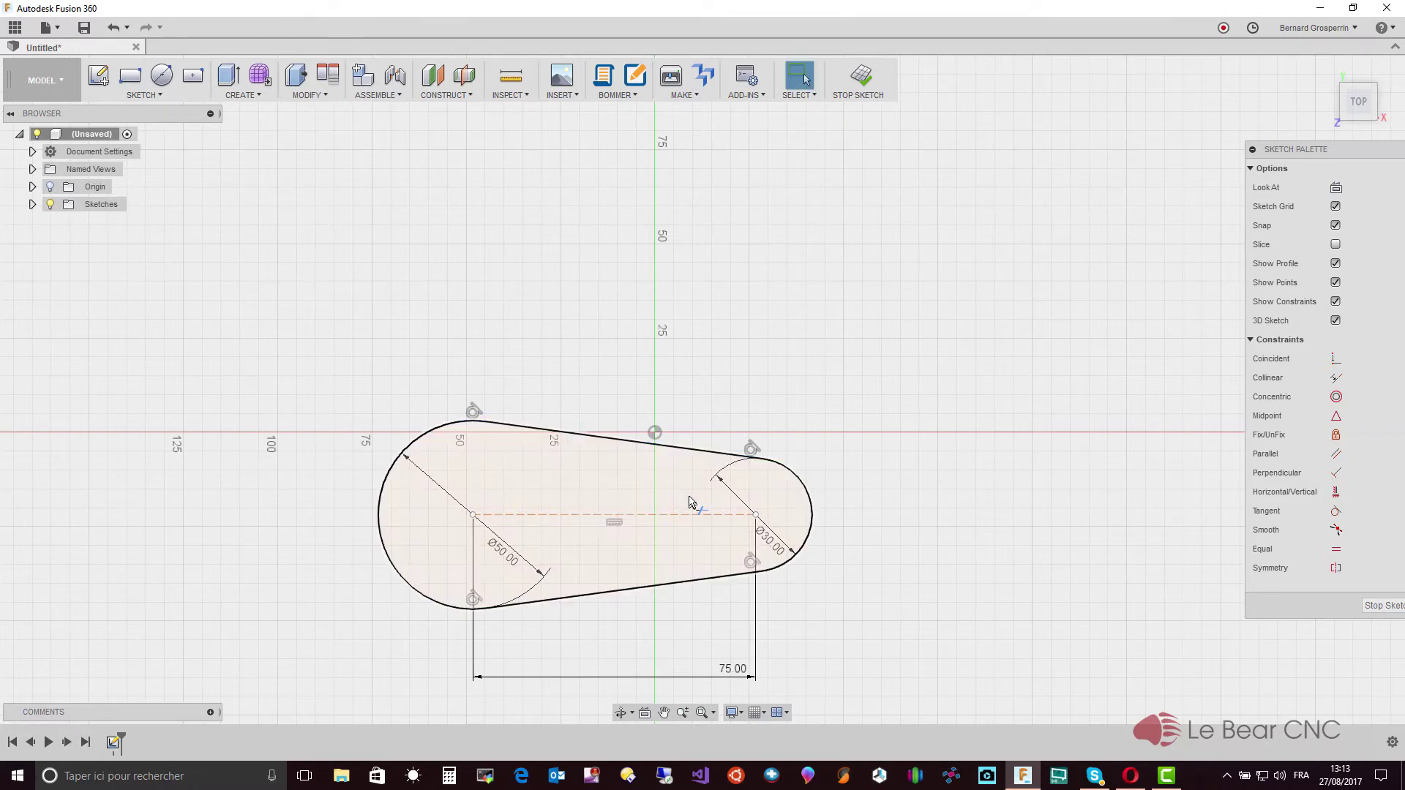
pyautogui.click(687, 494)
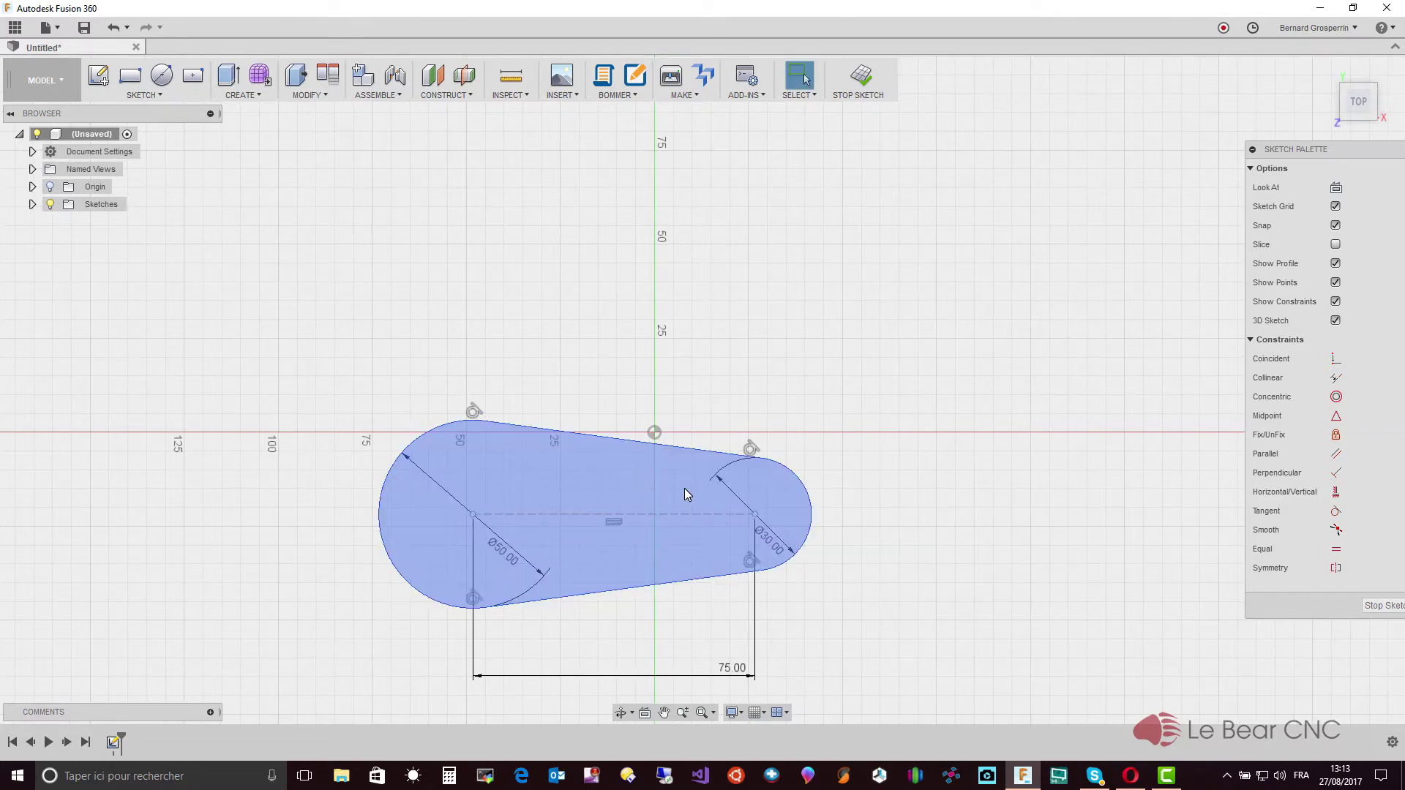
pyautogui.click(686, 495)
pyautogui.click(686, 495)
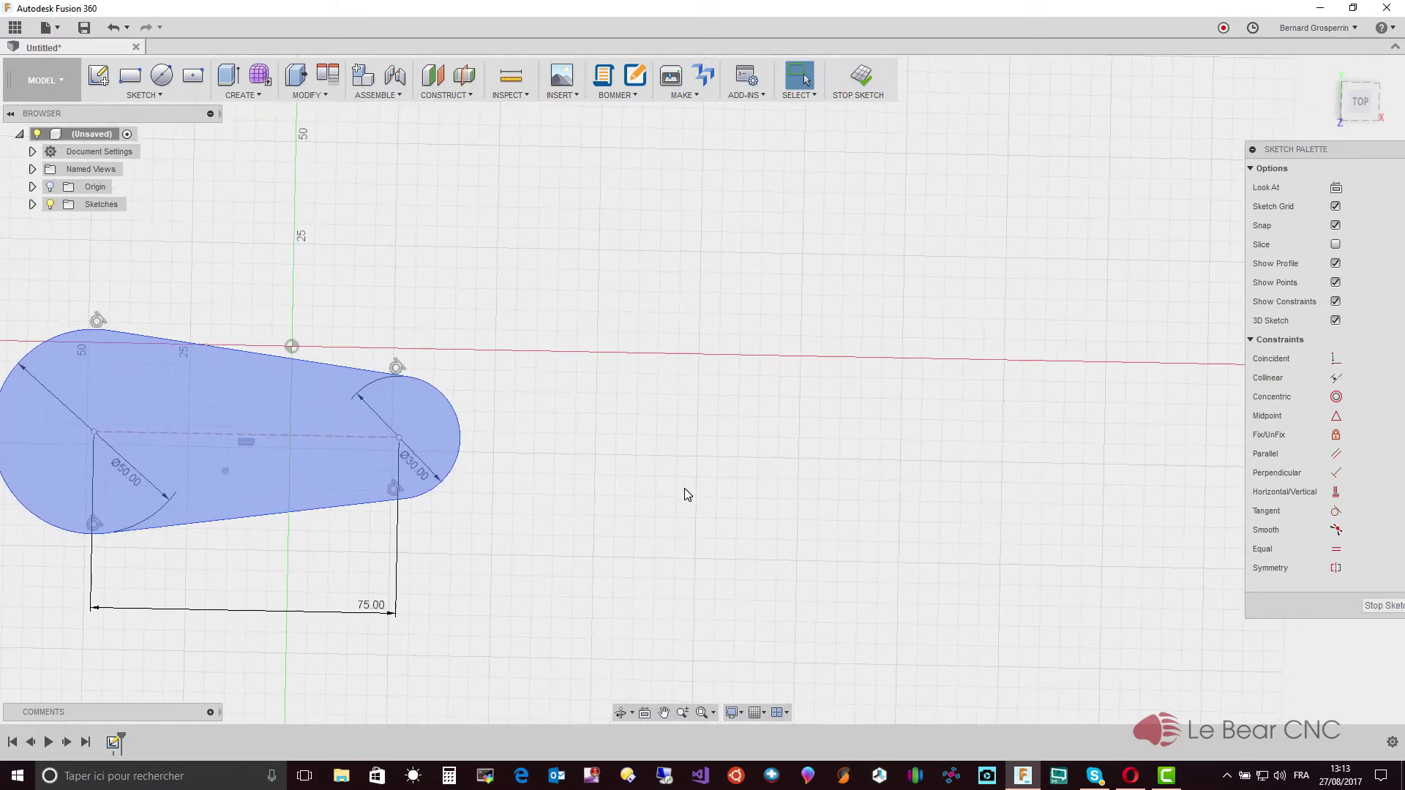
pyautogui.click(685, 495)
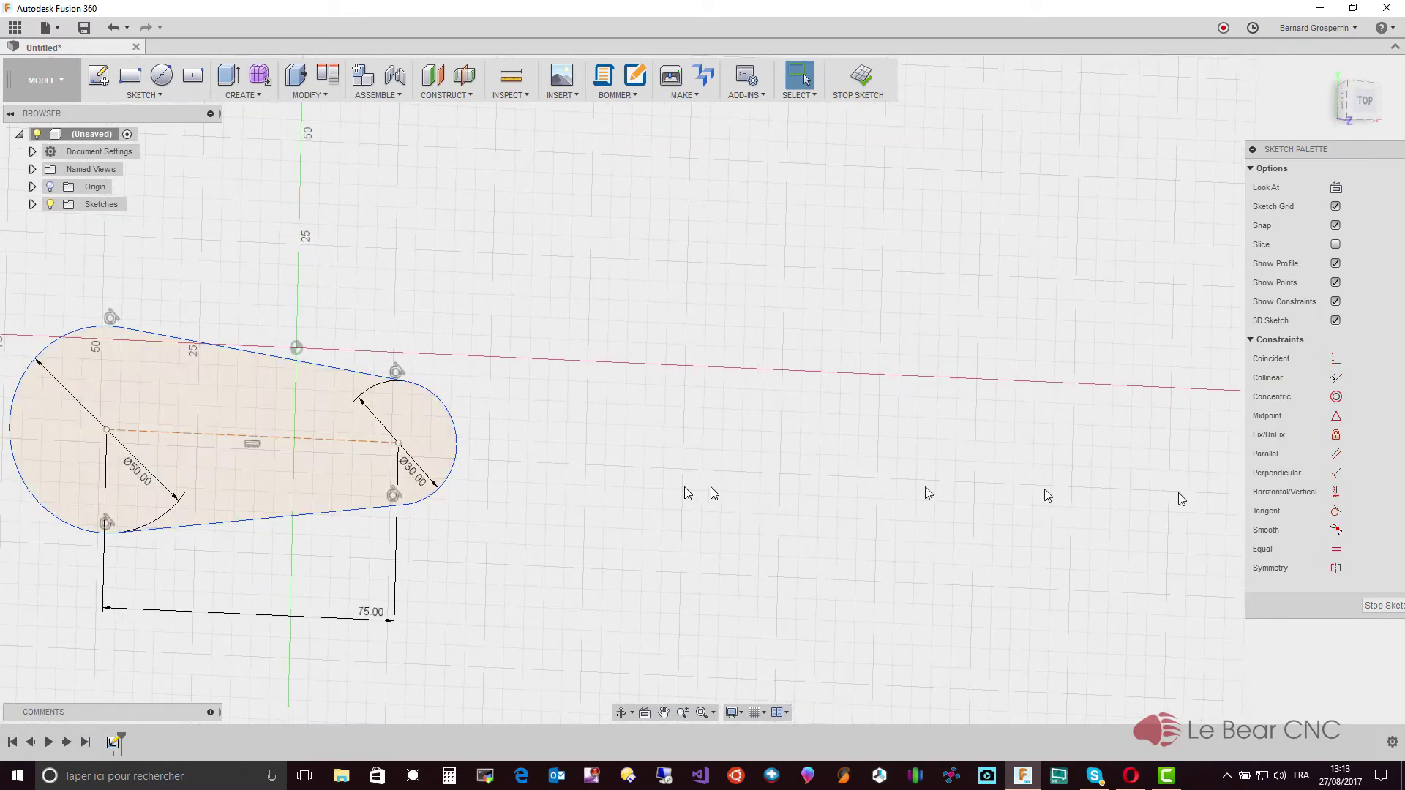
# Restore the top view and move the outline by its construction line so the centreline lies on the horizontal red axis.
pyautogui.click(1371, 103)
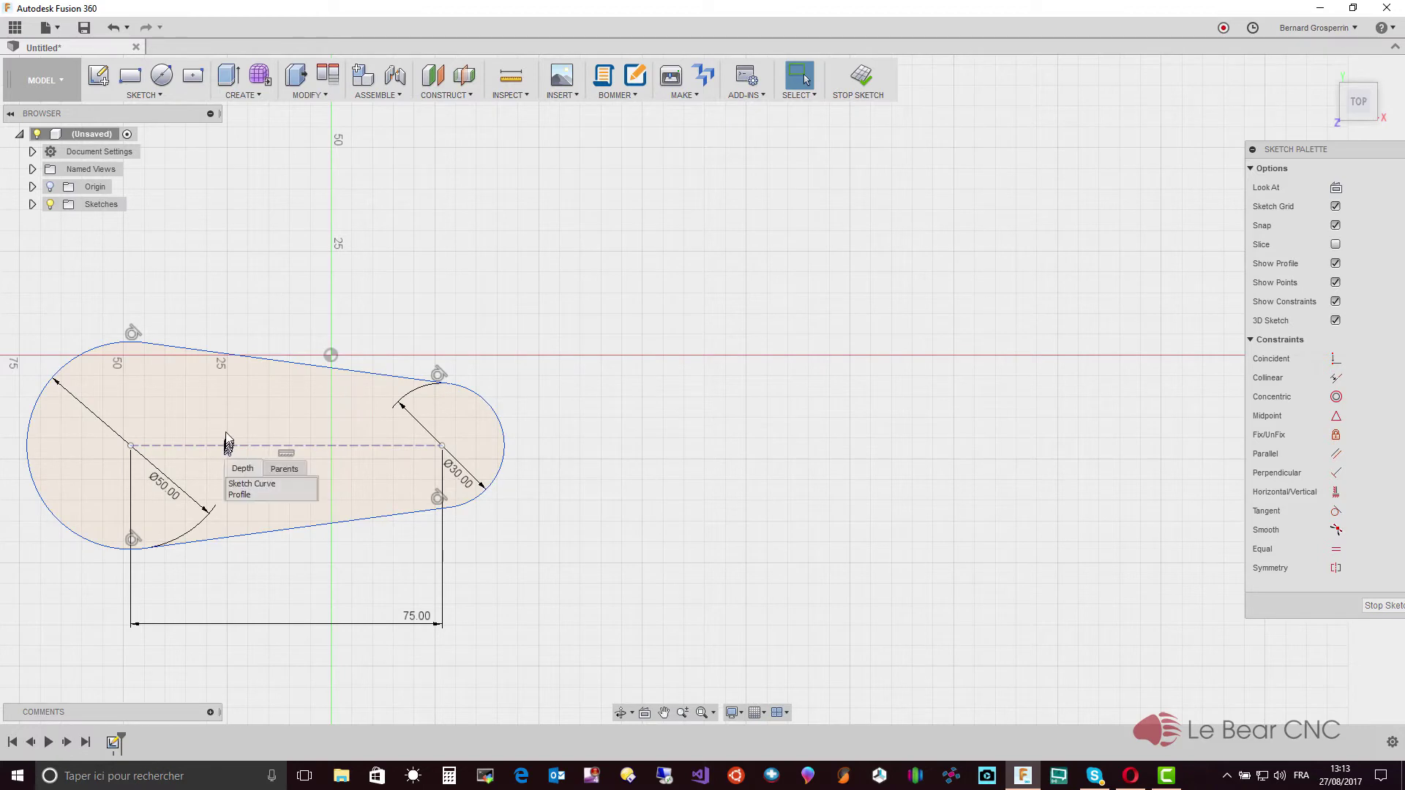
pyautogui.moveTo(214, 449)
pyautogui.mouseDown()
pyautogui.moveTo(208, 373)
pyautogui.moveTo(132, 364)
pyautogui.mouseUp()
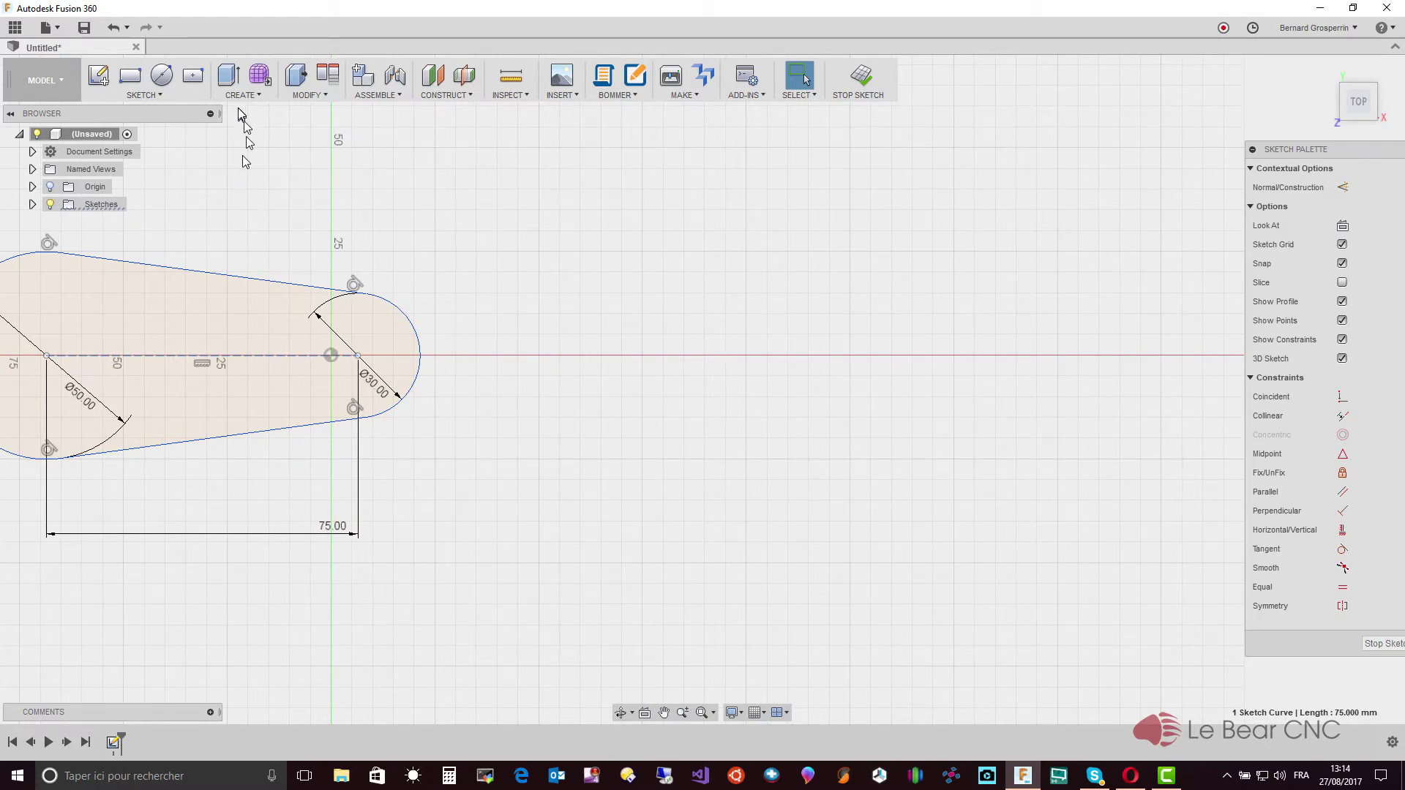
# Sketch a 50 mm diameter circle centred on the red axis, clear of the outline's small rounded end.
pyautogui.click(162, 77)
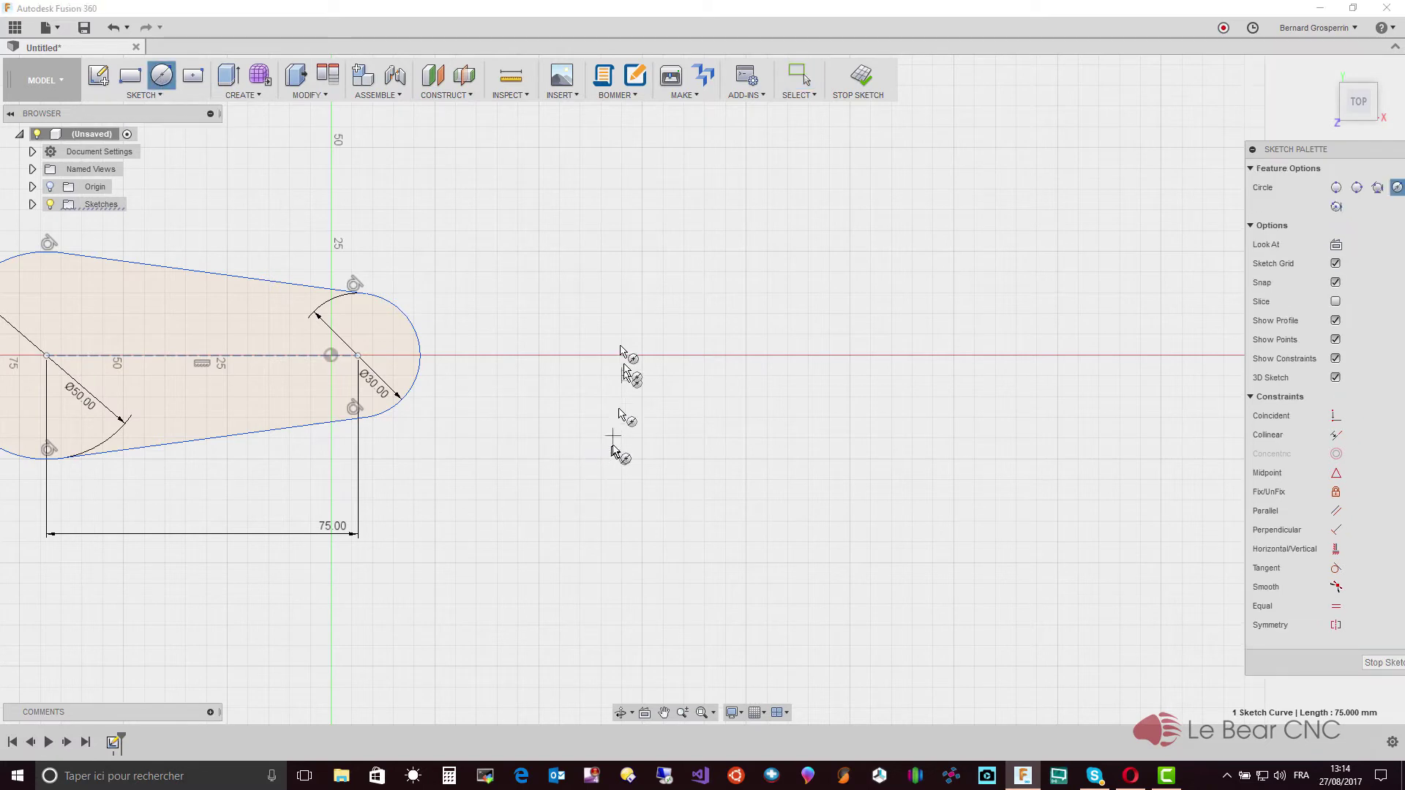
pyautogui.click(642, 356)
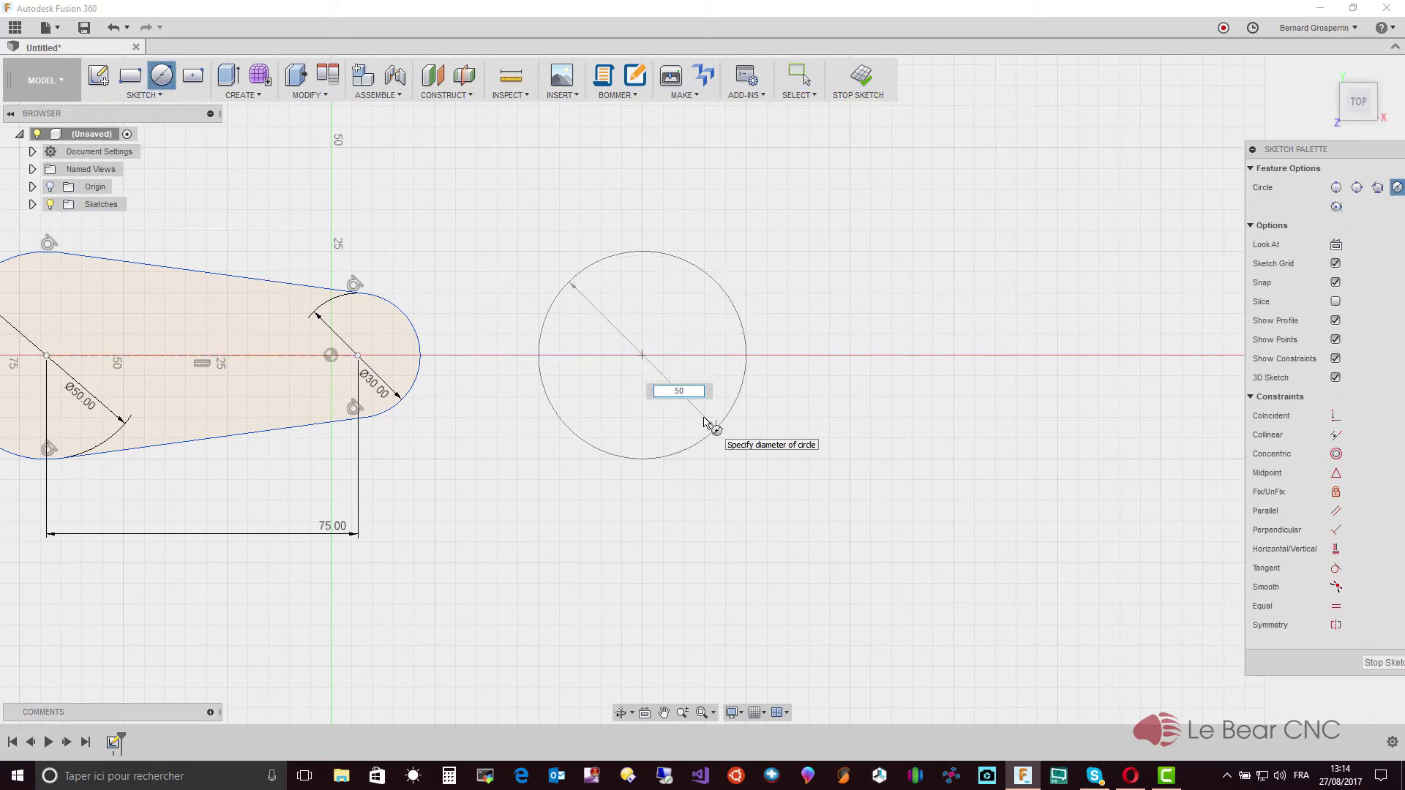
pyautogui.press('Return')
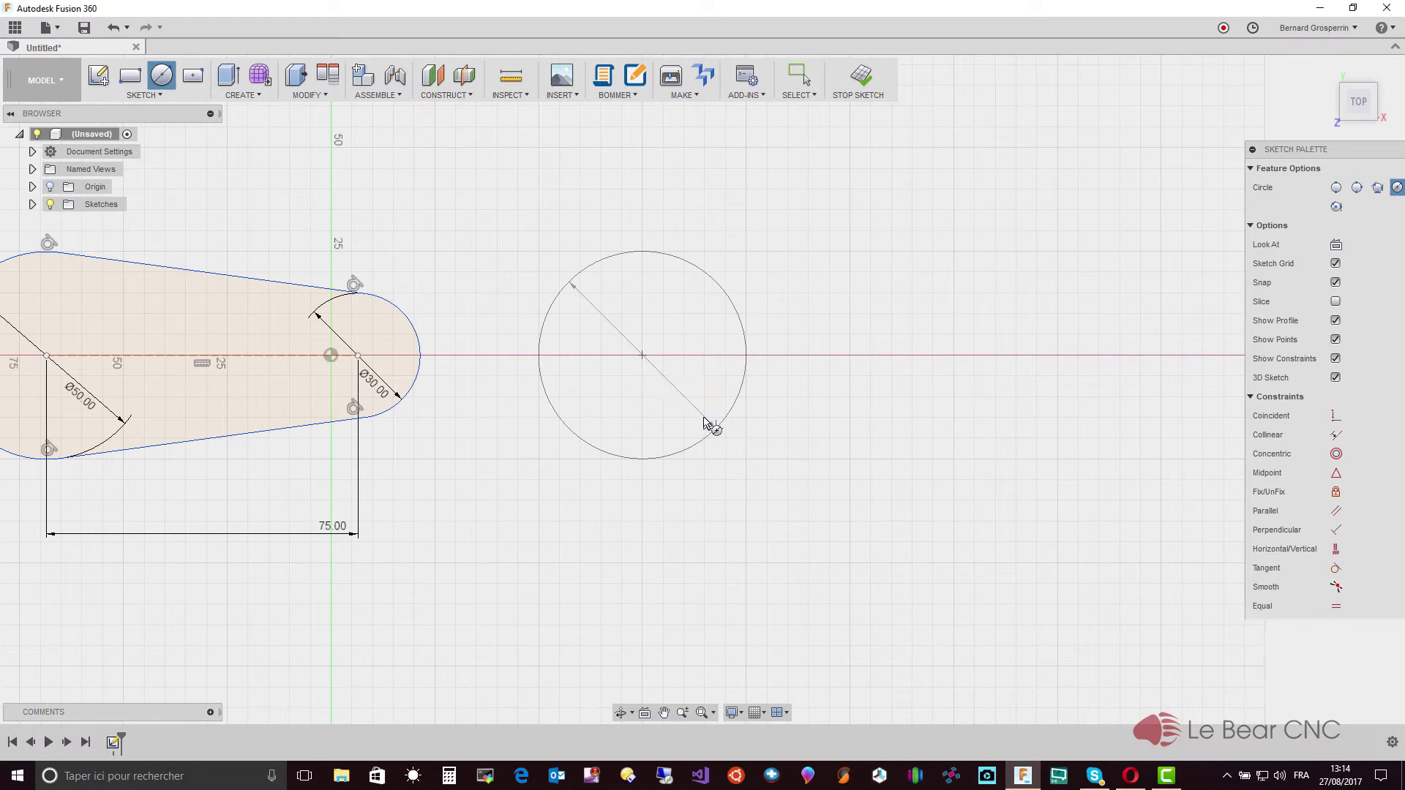
pyautogui.press('Escape')
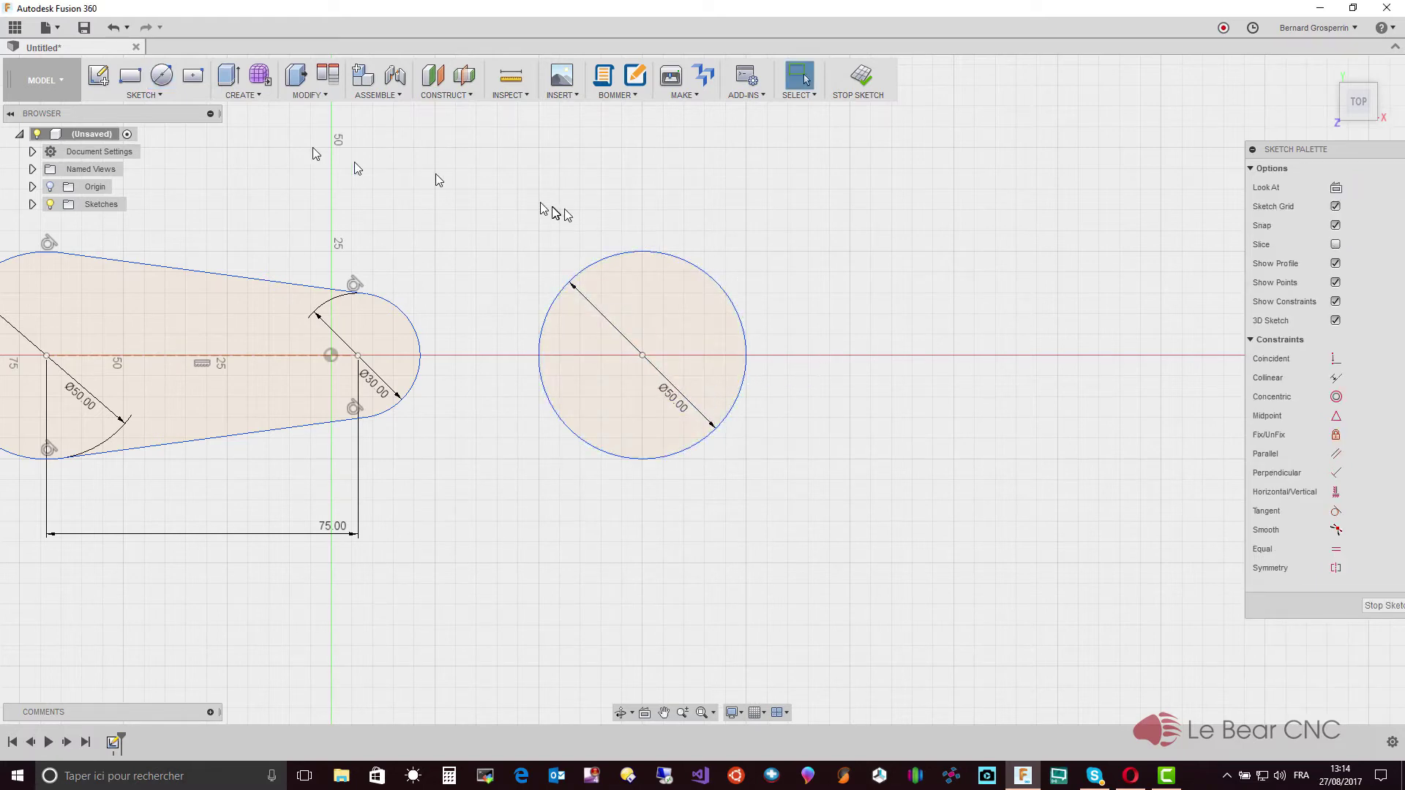
# Sketch a 30 mm diameter circle centred on the red axis, about 75 mm beyond the new 50 mm circle's centre.
pyautogui.click(162, 75)
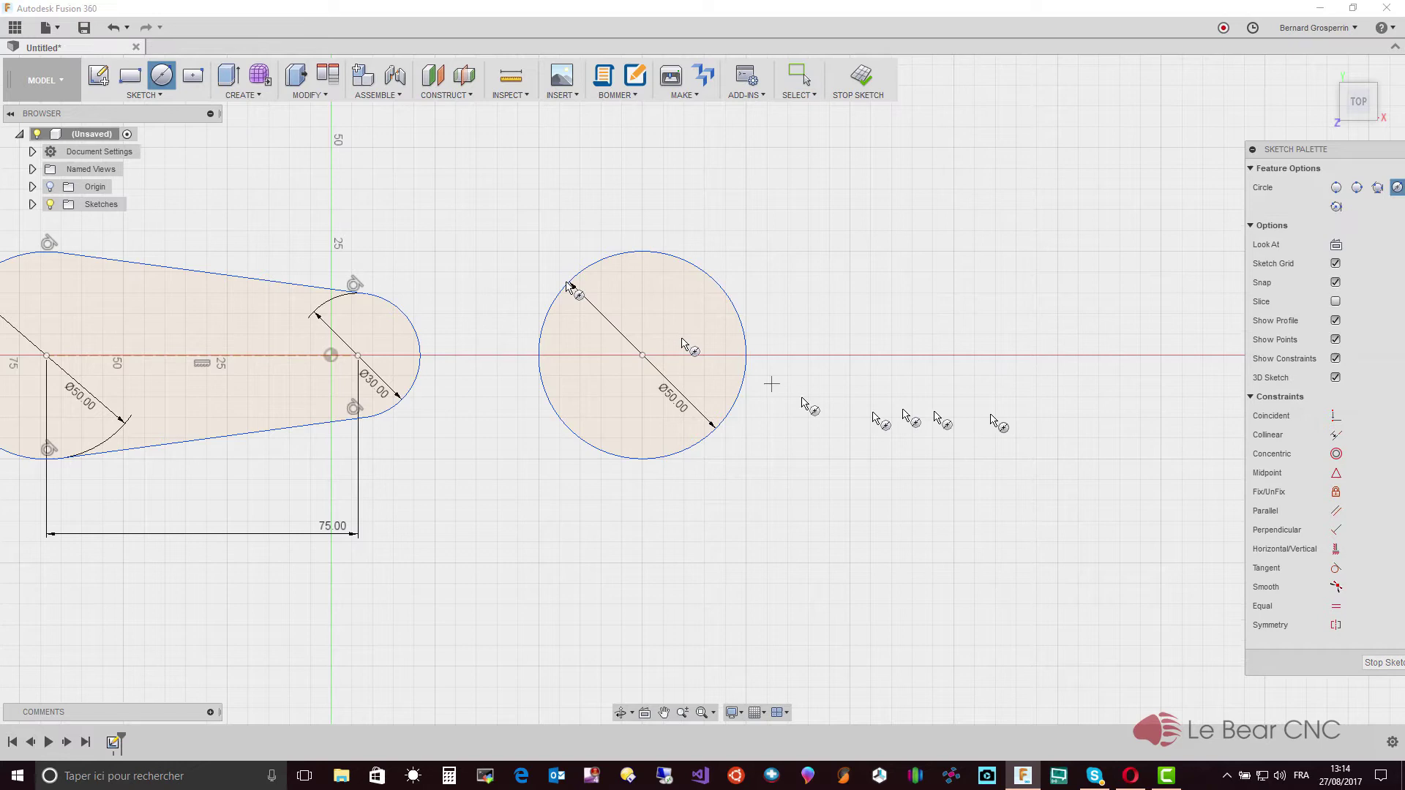
pyautogui.click(953, 355)
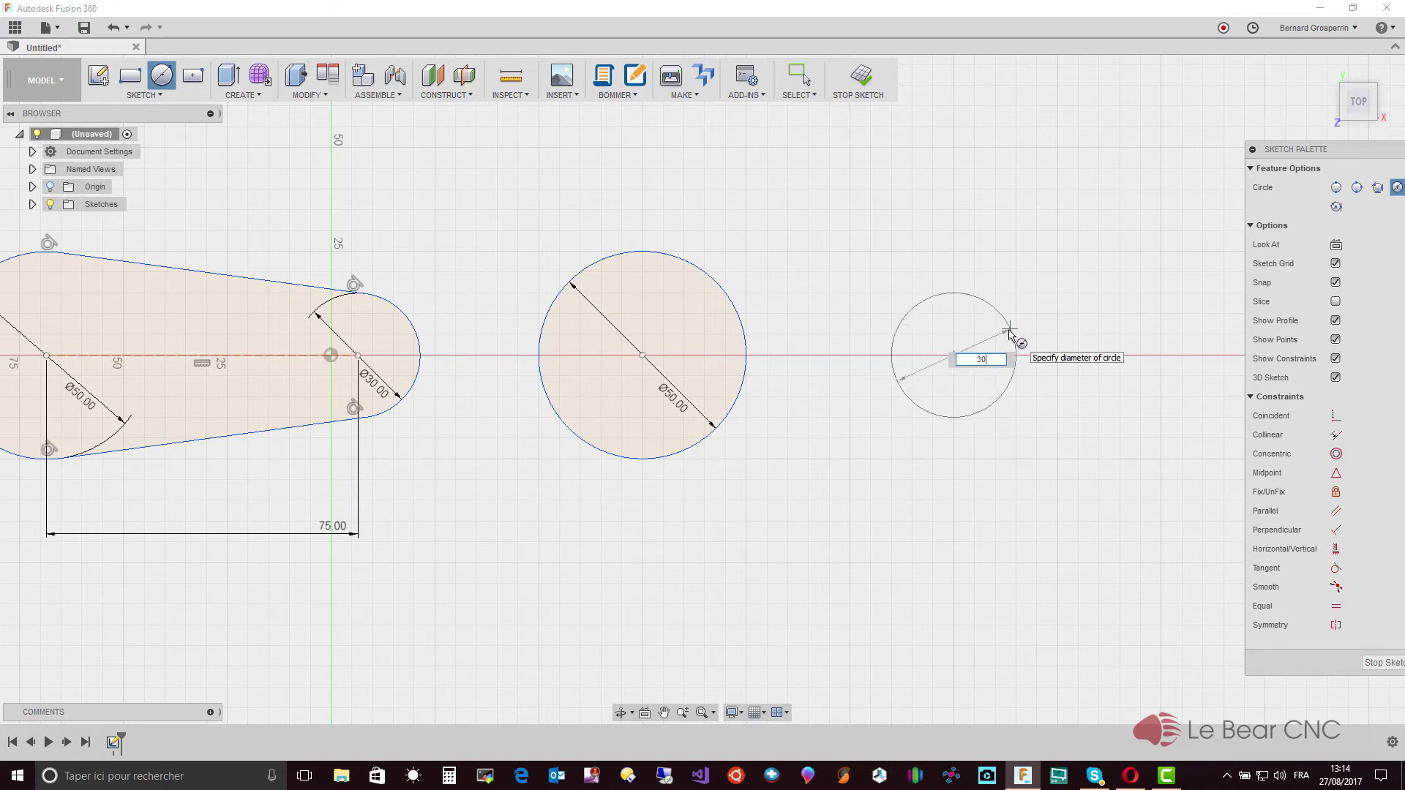
pyautogui.press('Return')
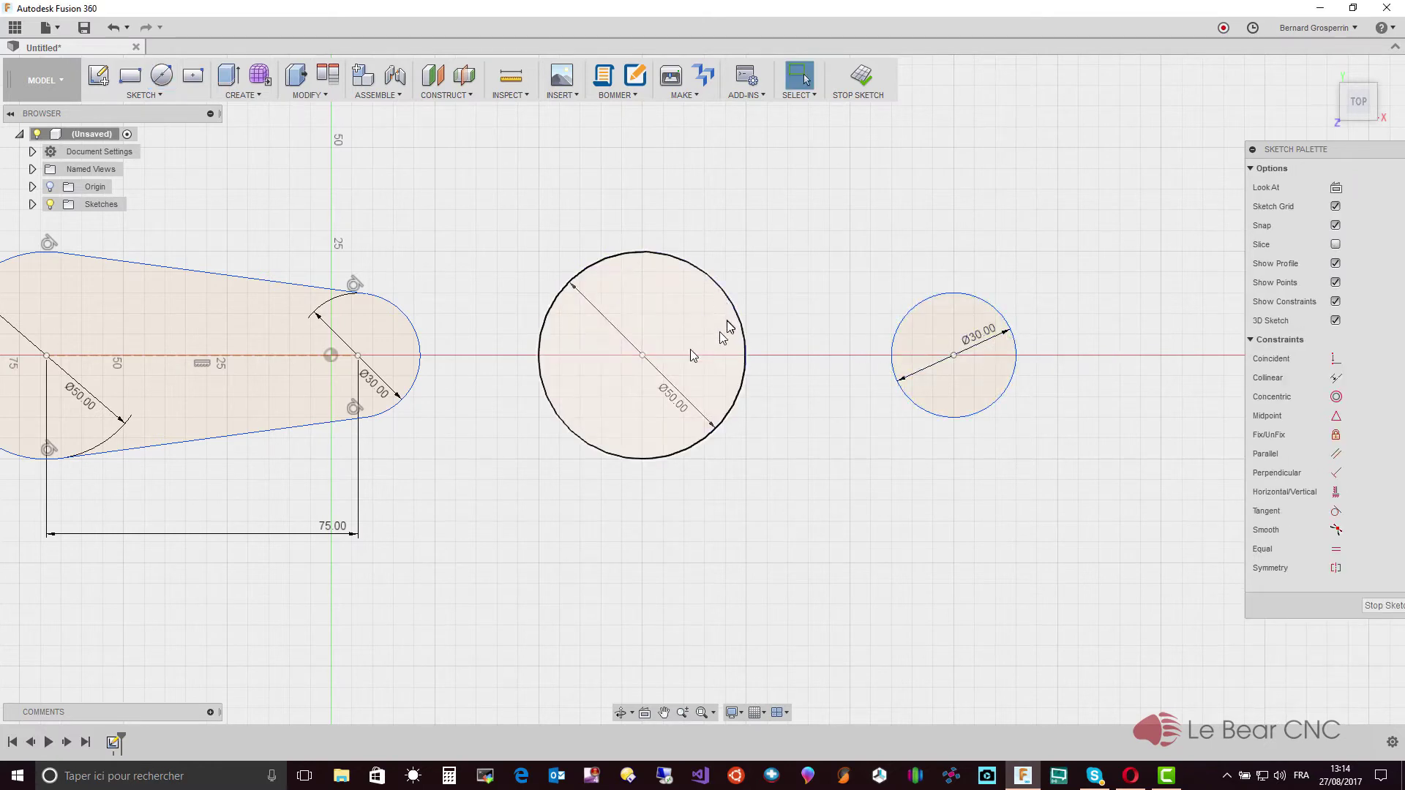
# Dimension the centre-to-centre distance between the new 50 mm and 30 mm circles as 75 mm, placed below them.
pyautogui.press('d')
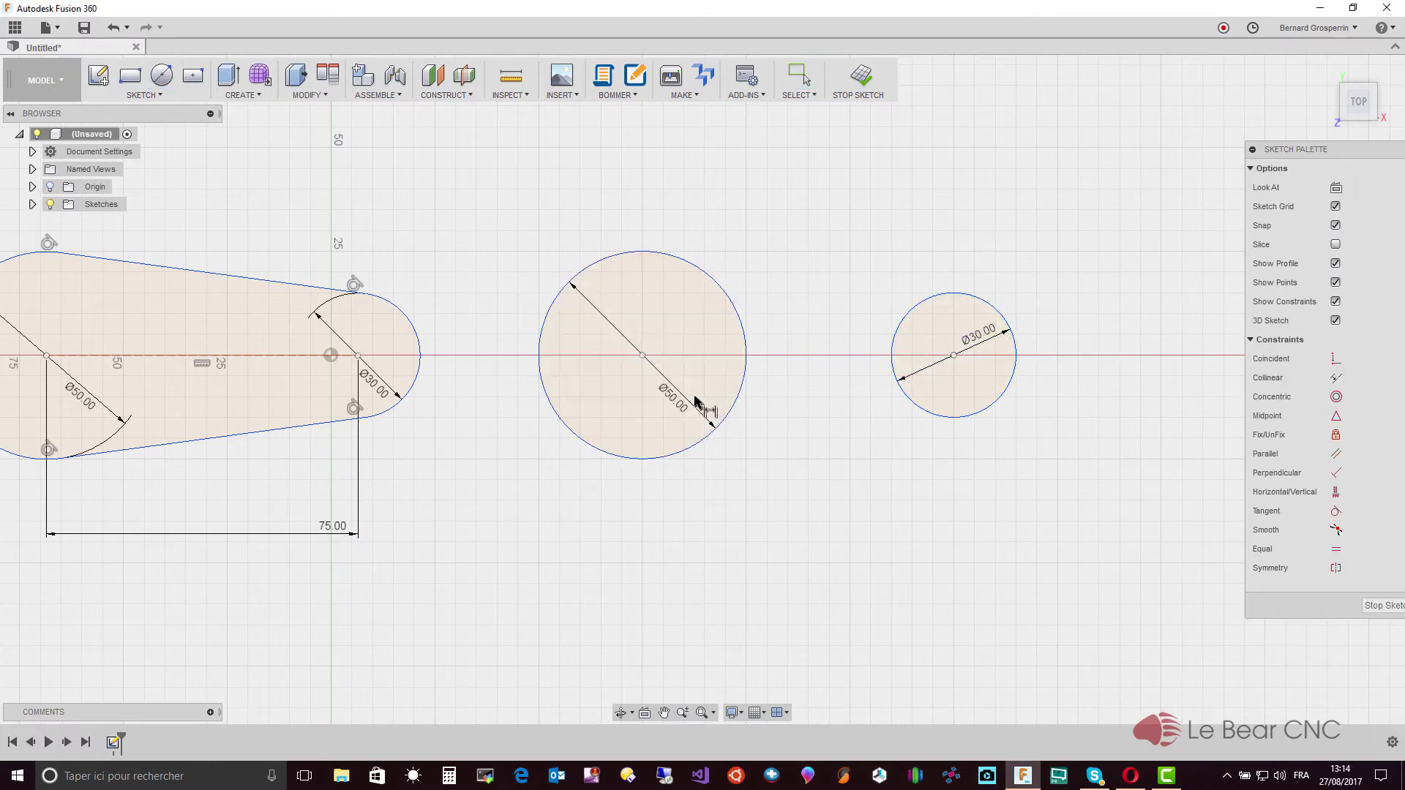
pyautogui.click(643, 356)
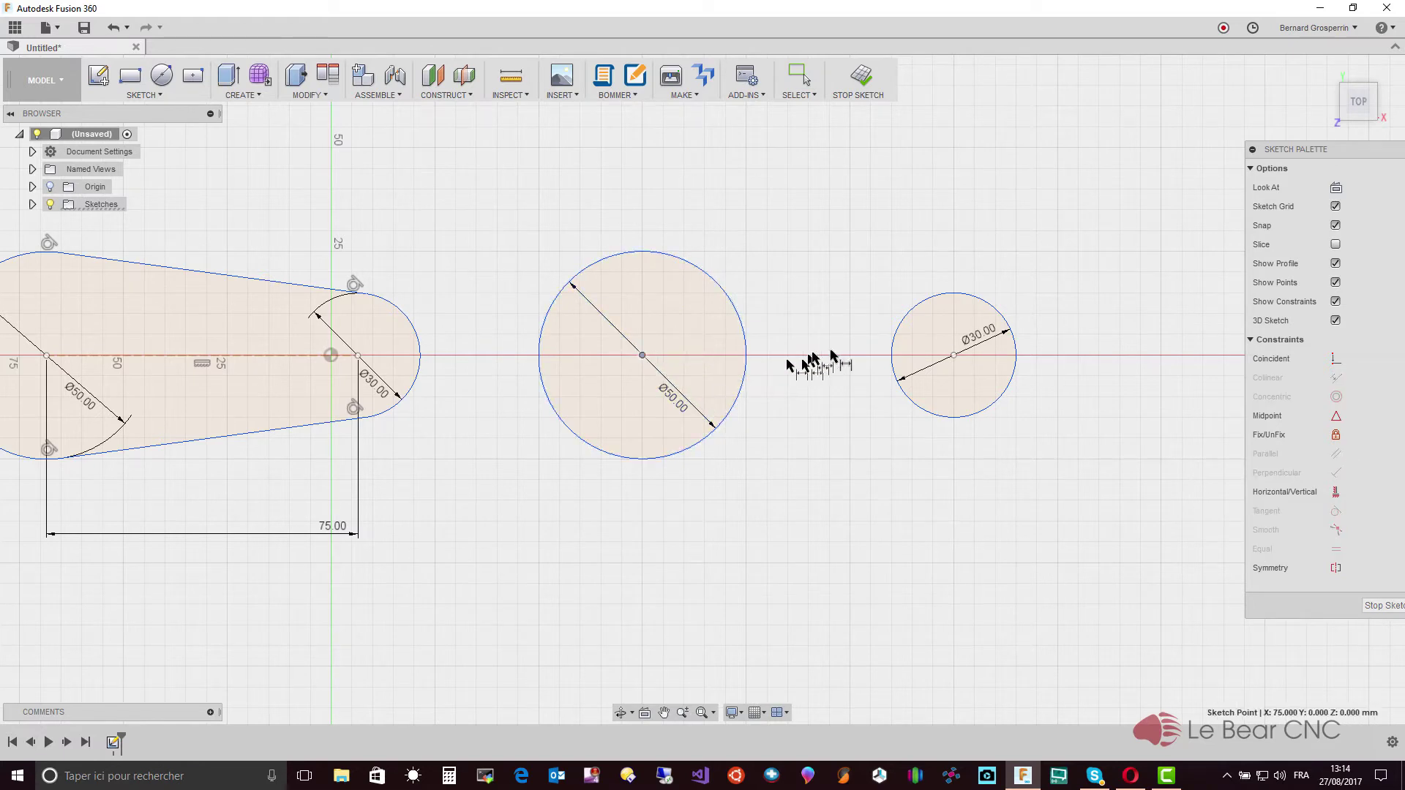
pyautogui.click(953, 356)
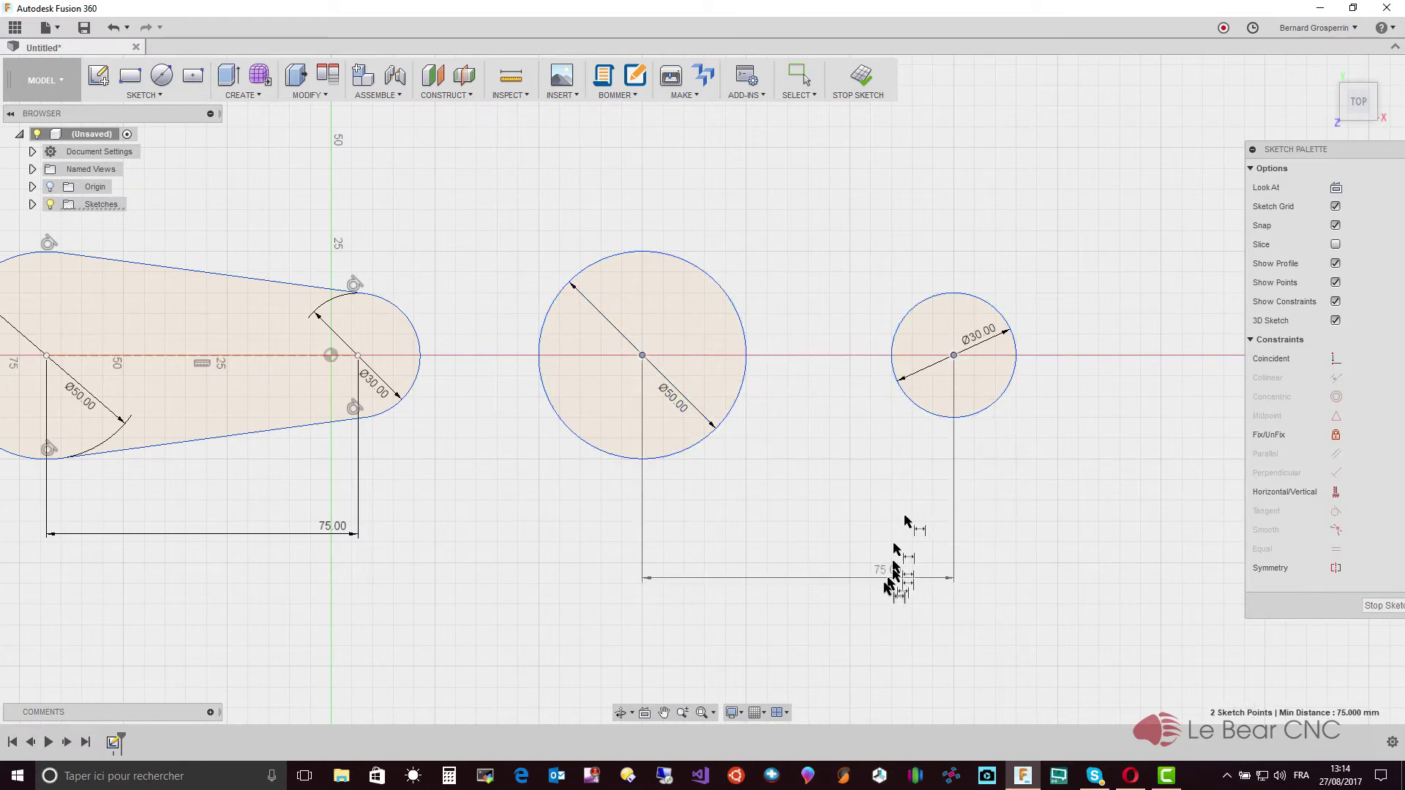
pyautogui.click(886, 585)
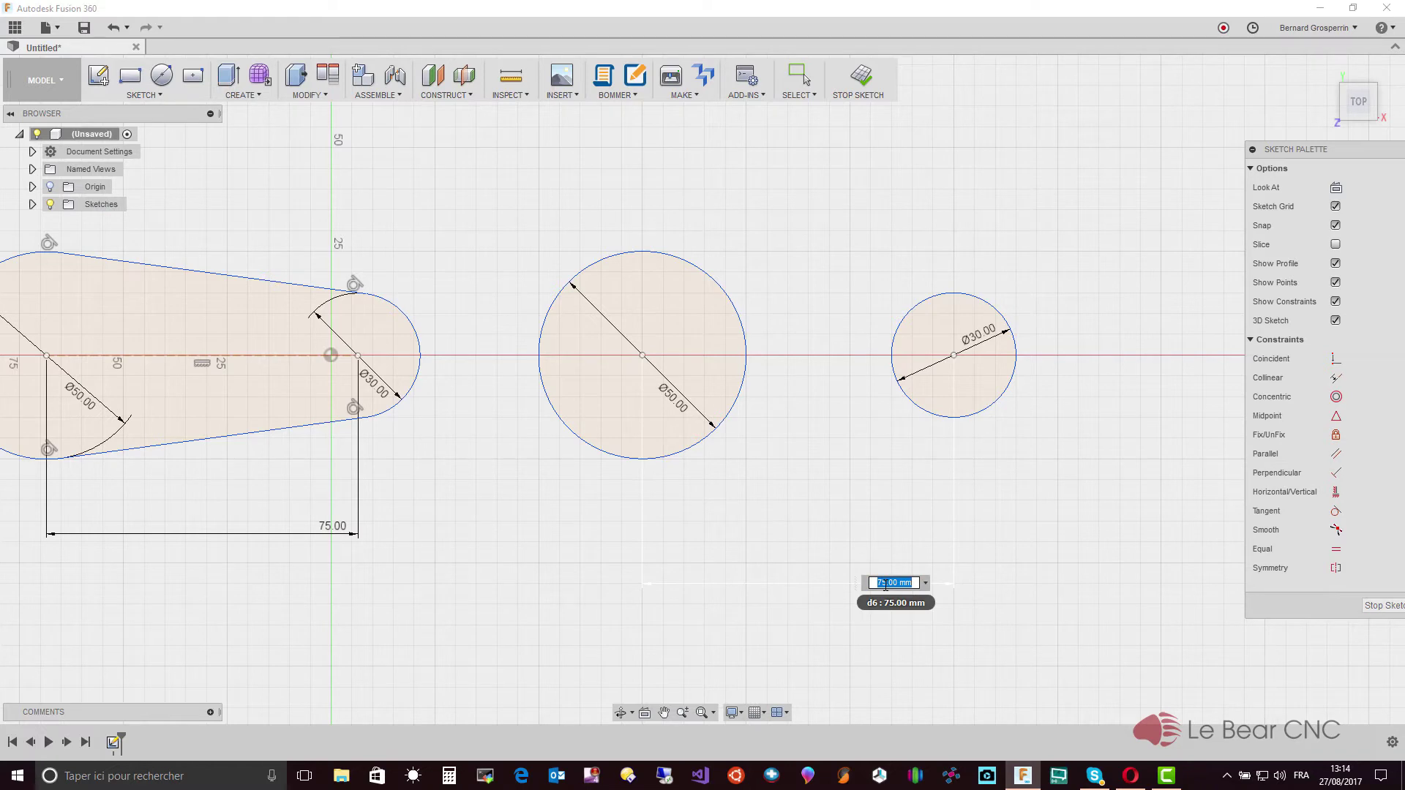
pyautogui.press('Return')
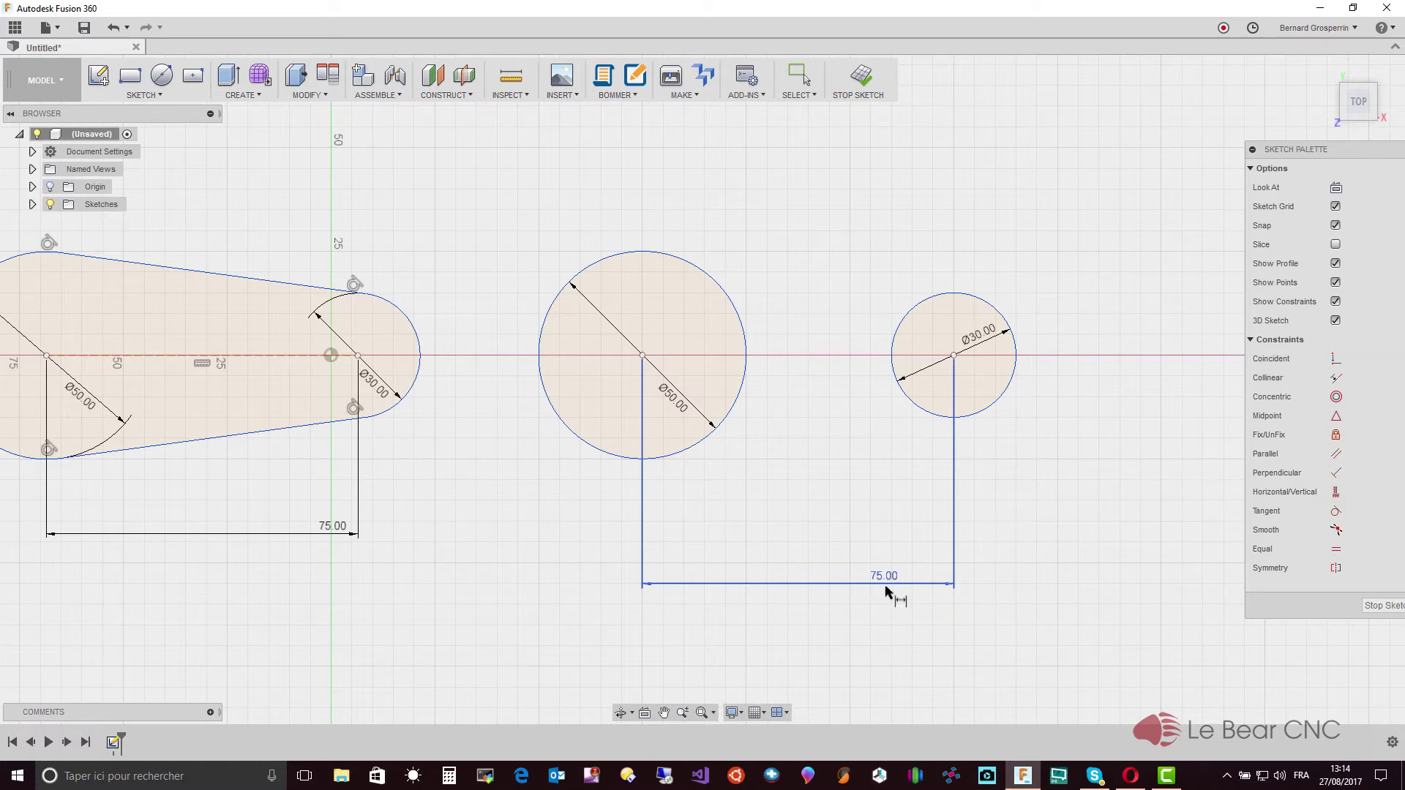
pyautogui.press('Escape')
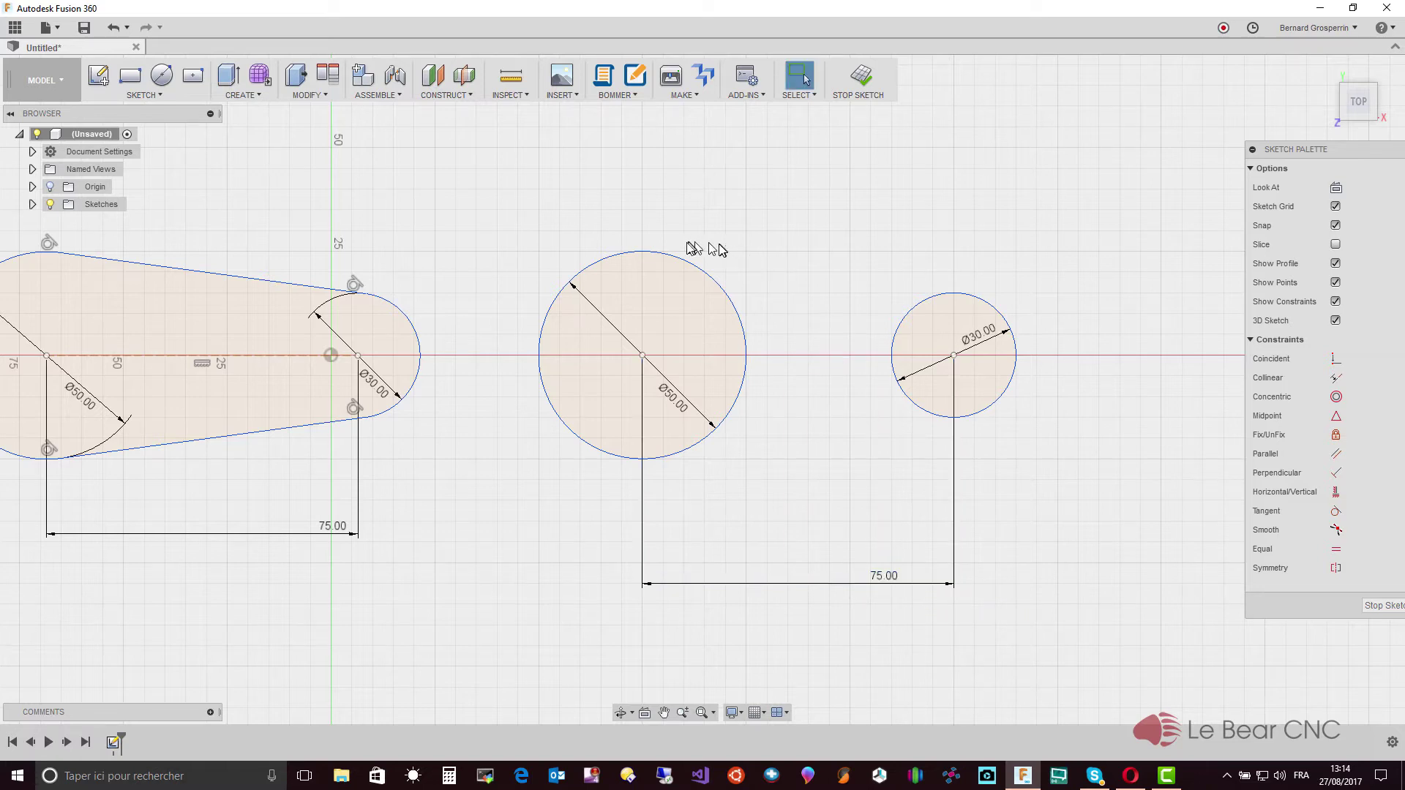
# Sketch an upper line tangent to both new circles and a lower line joining their undersides.
pyautogui.press('l')
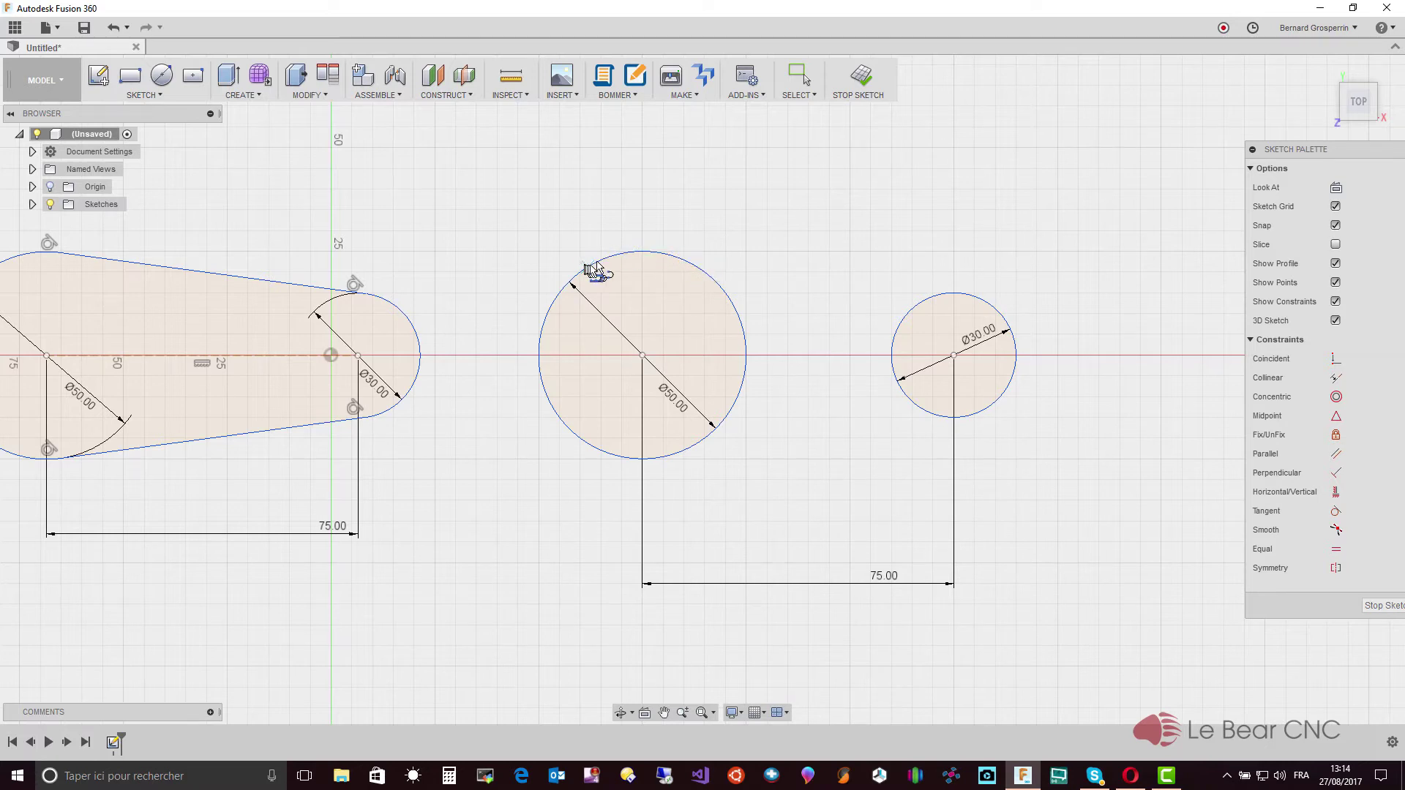
pyautogui.click(658, 253)
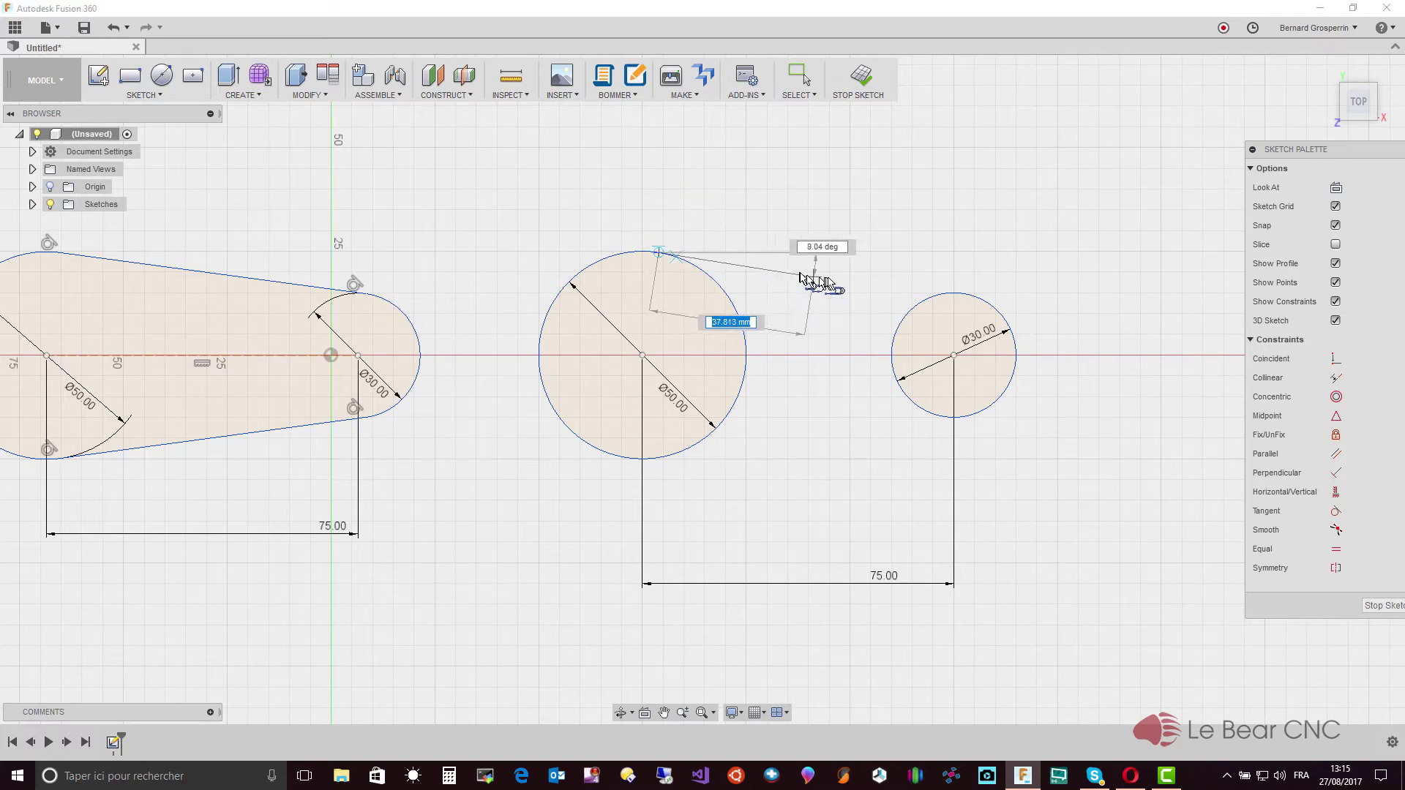
pyautogui.click(956, 295)
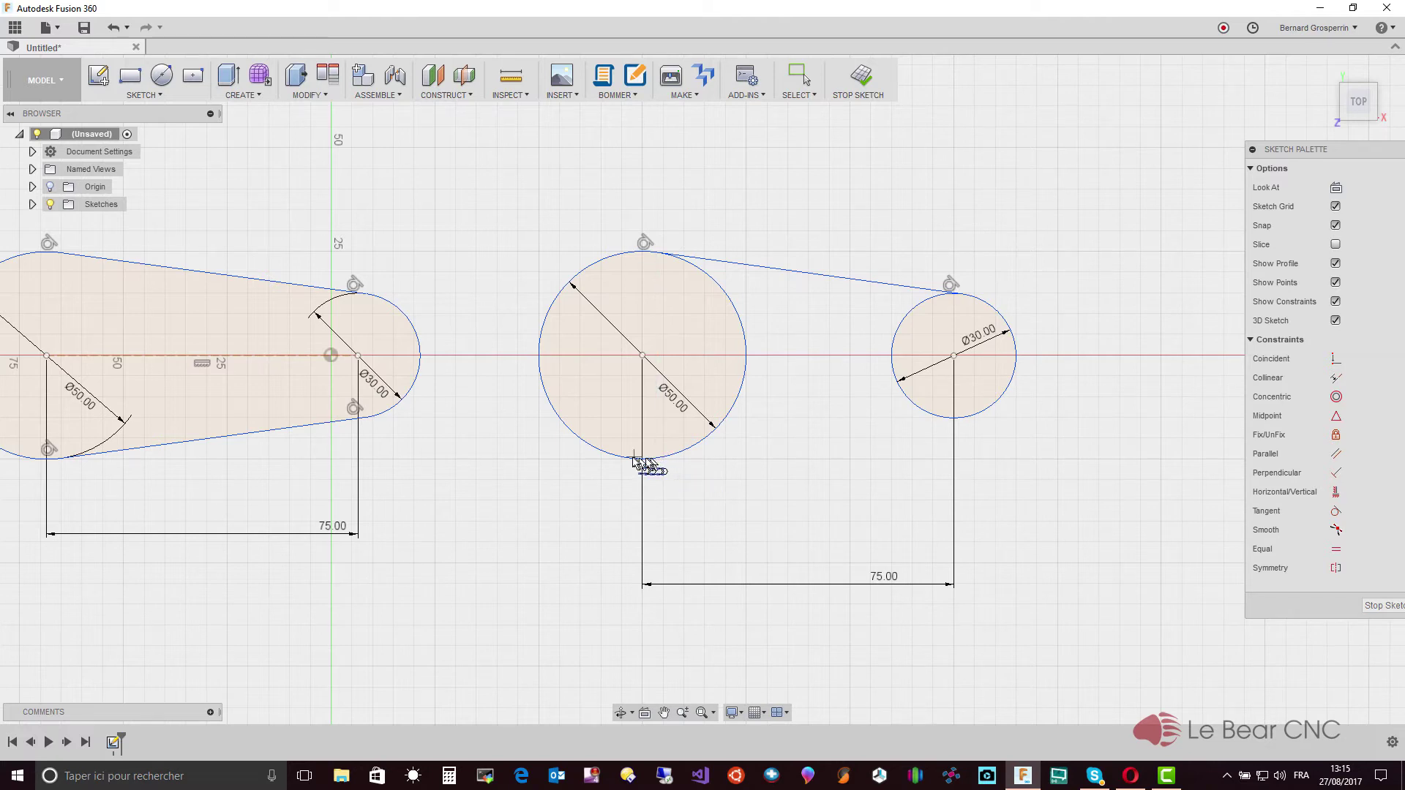
pyautogui.click(655, 458)
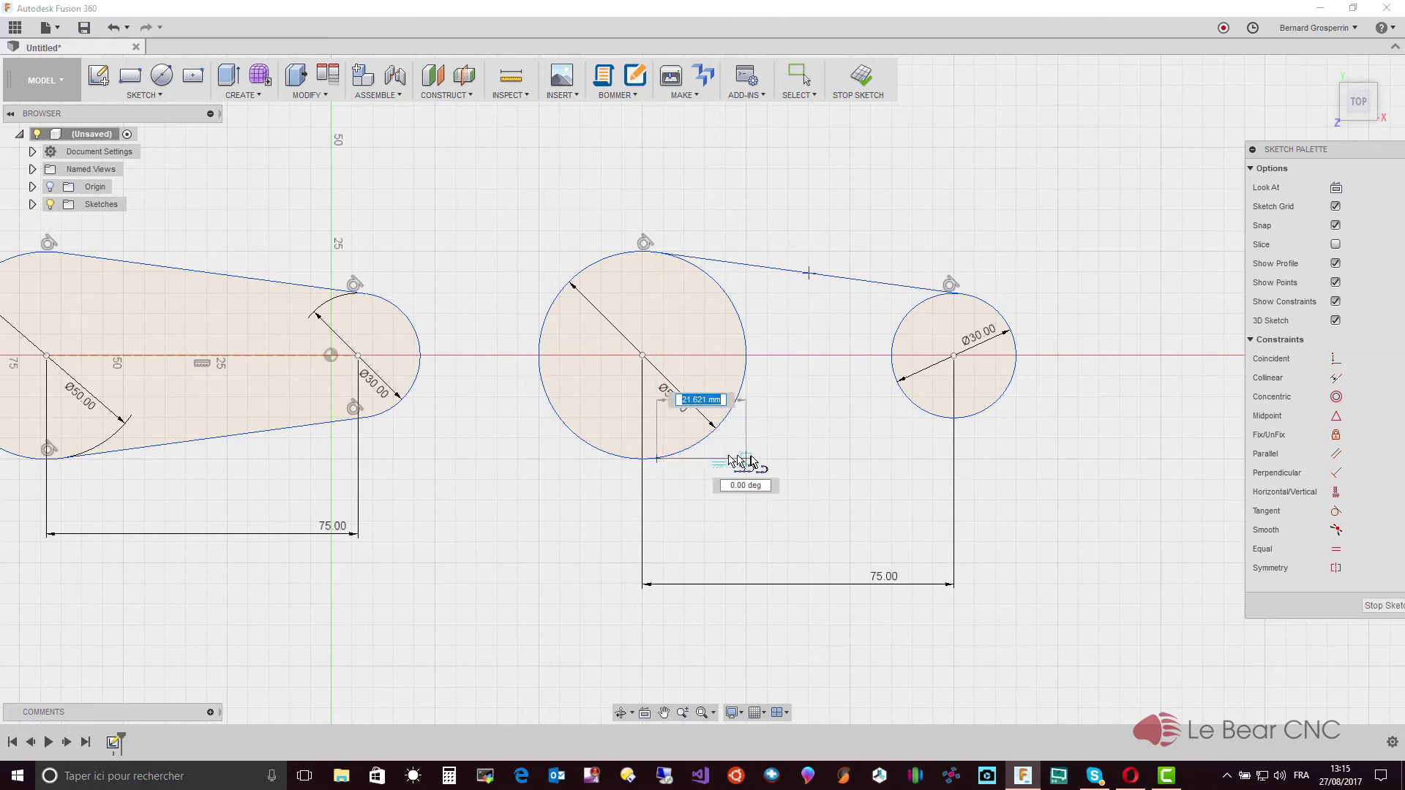
pyautogui.click(970, 424)
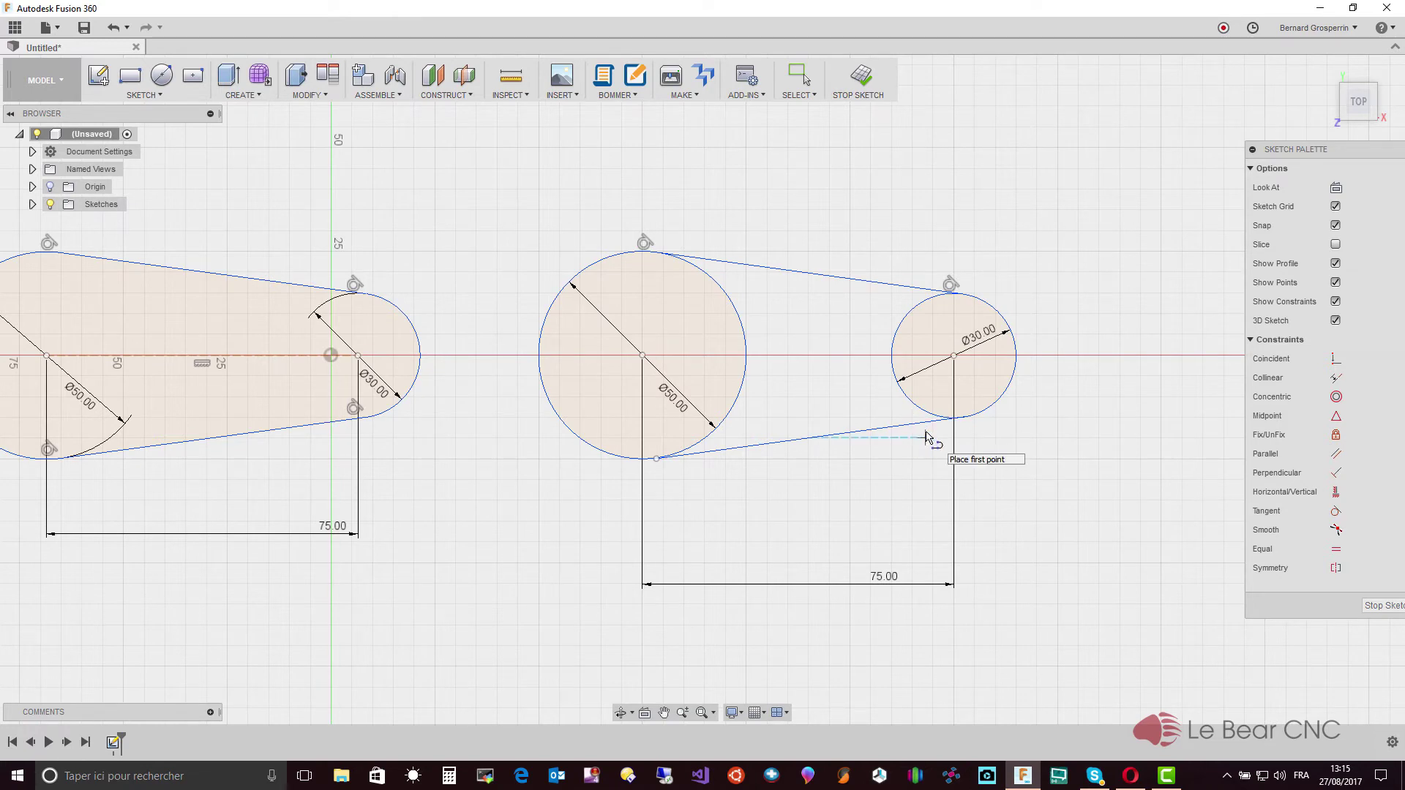
pyautogui.press('Escape')
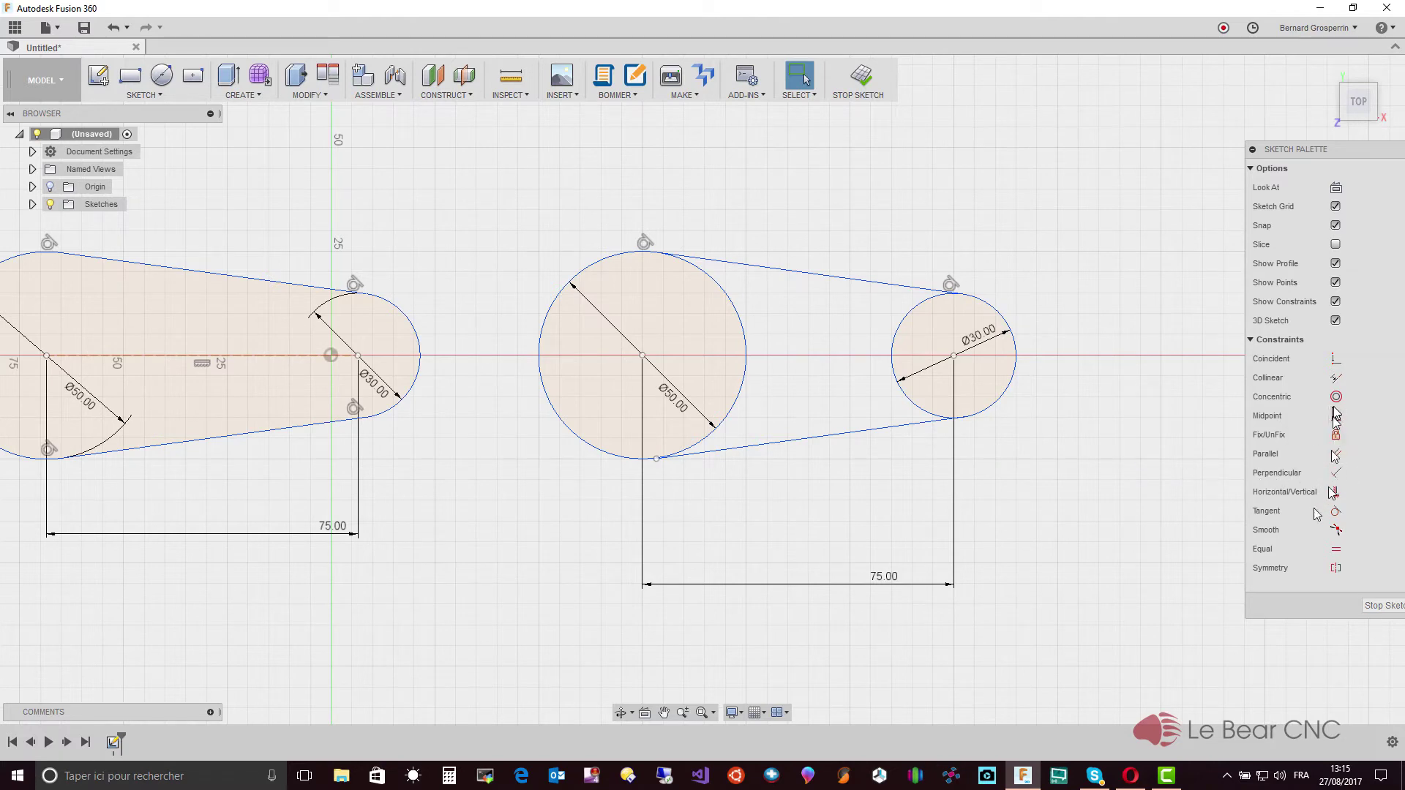
# Constrain the lower line tangent to both the 50 mm and the 30 mm circle.
pyautogui.click(1336, 512)
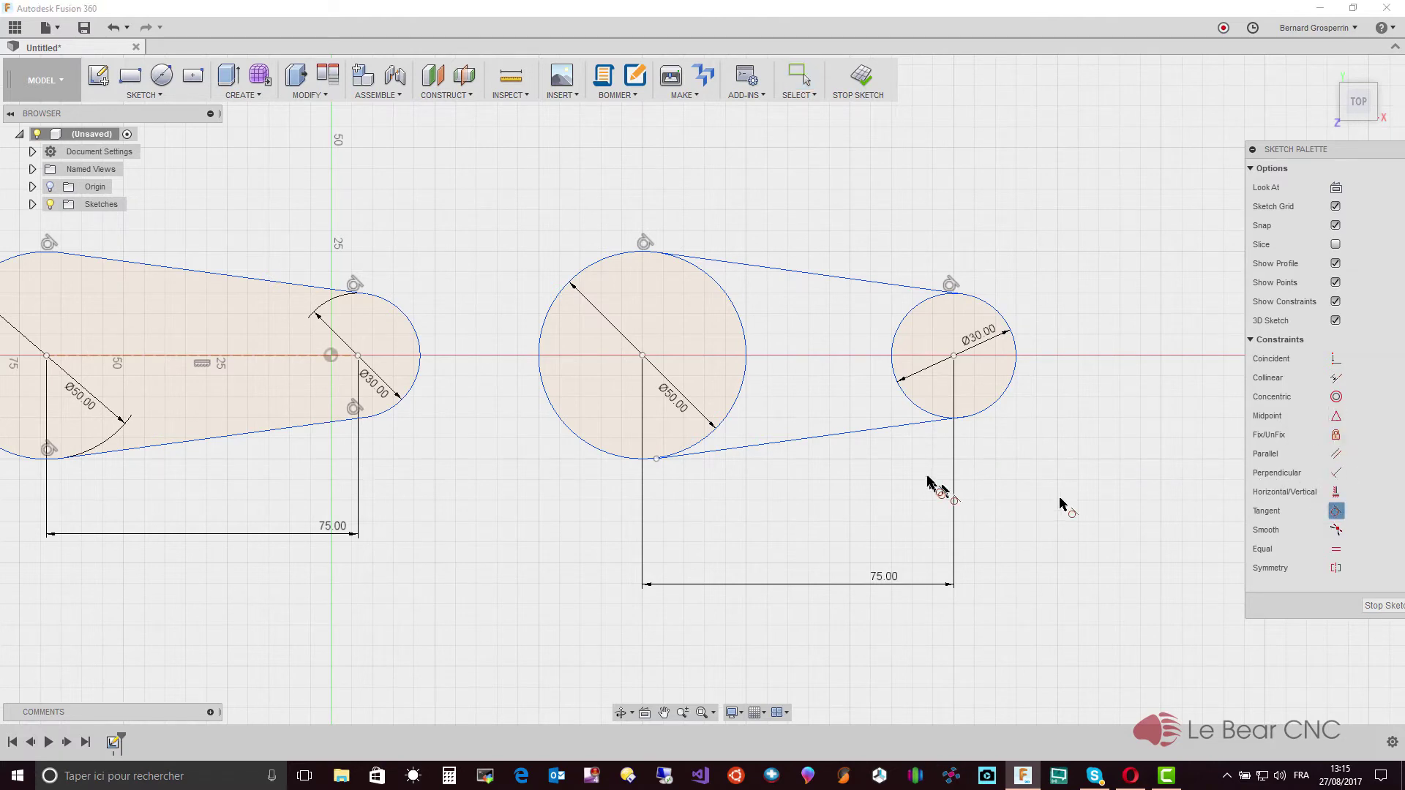
pyautogui.click(720, 455)
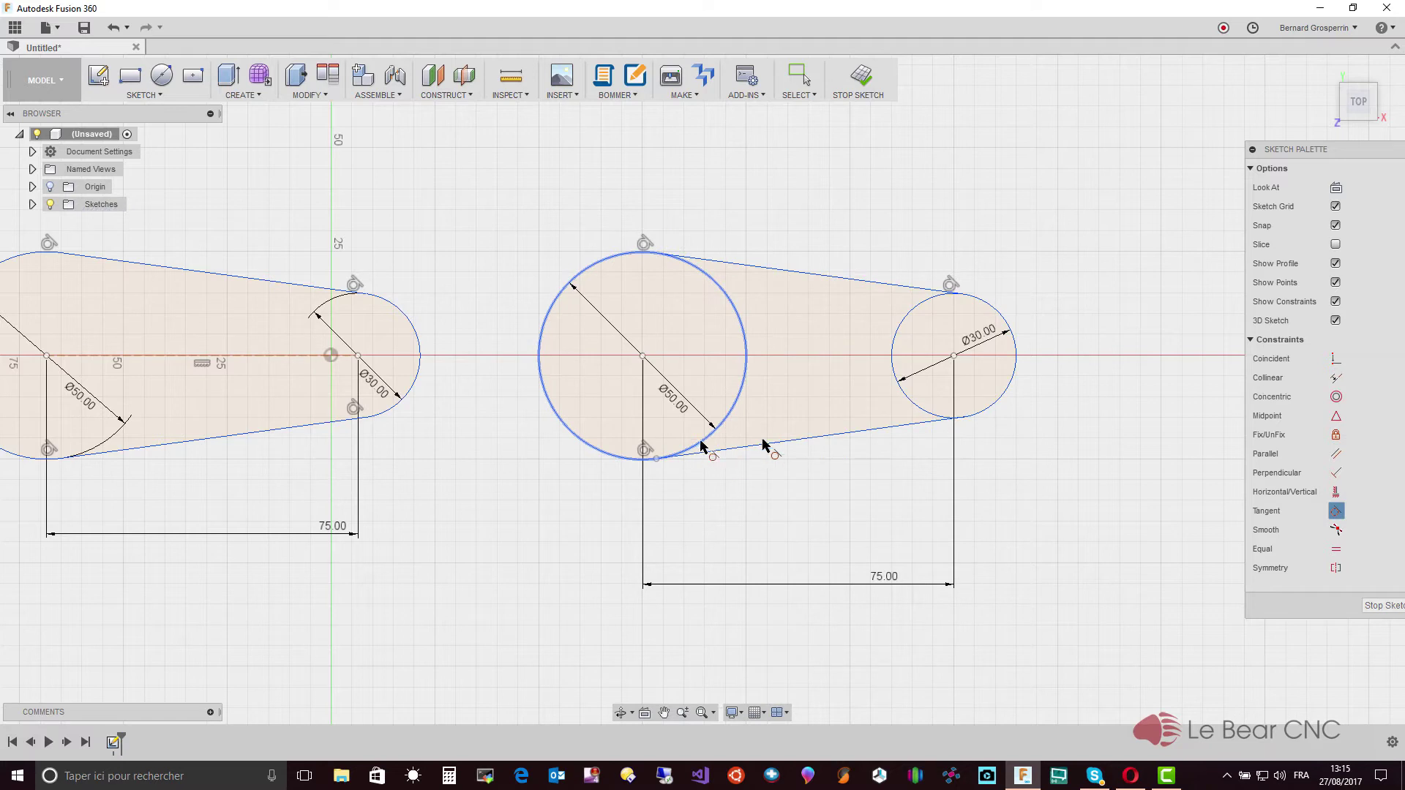
pyautogui.click(702, 444)
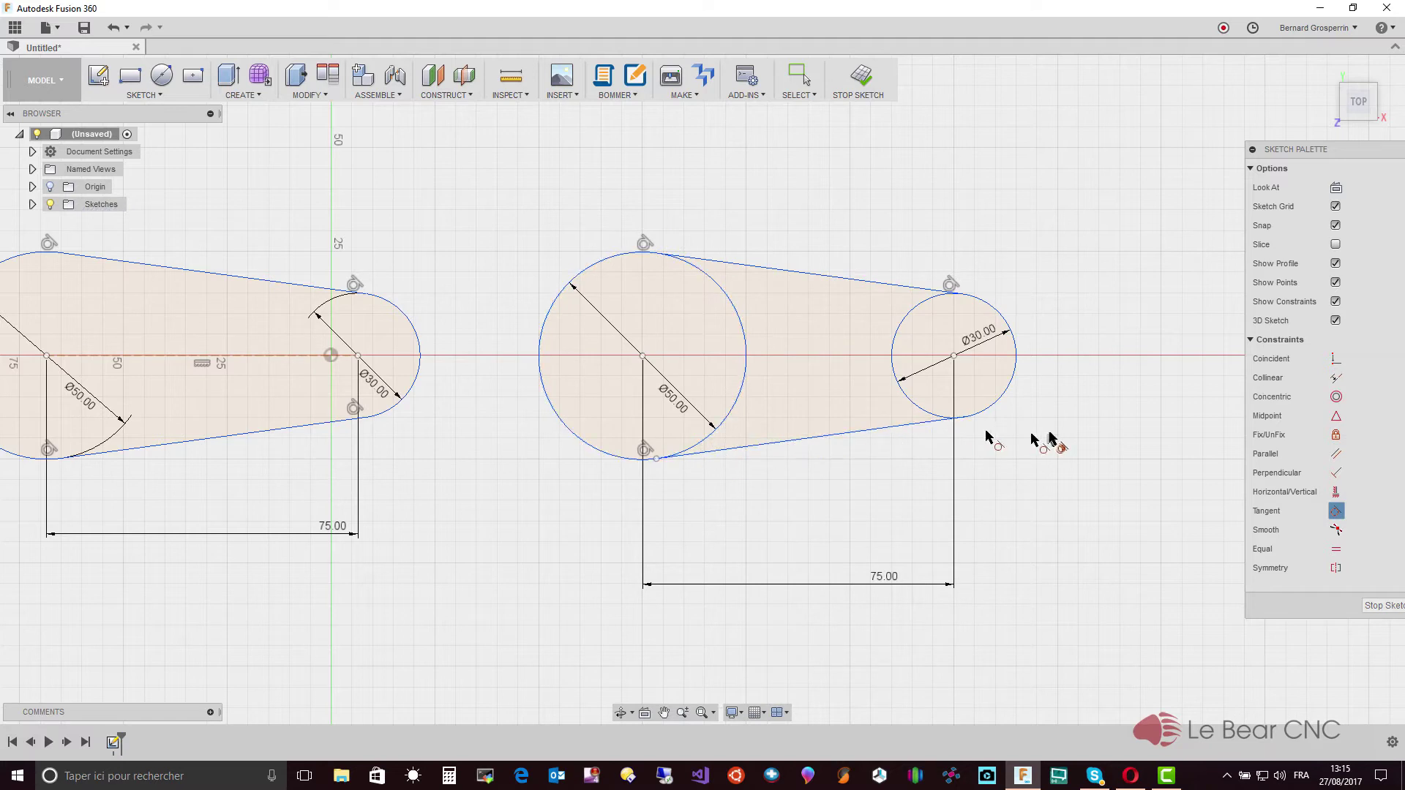
pyautogui.click(938, 417)
pyautogui.click(938, 416)
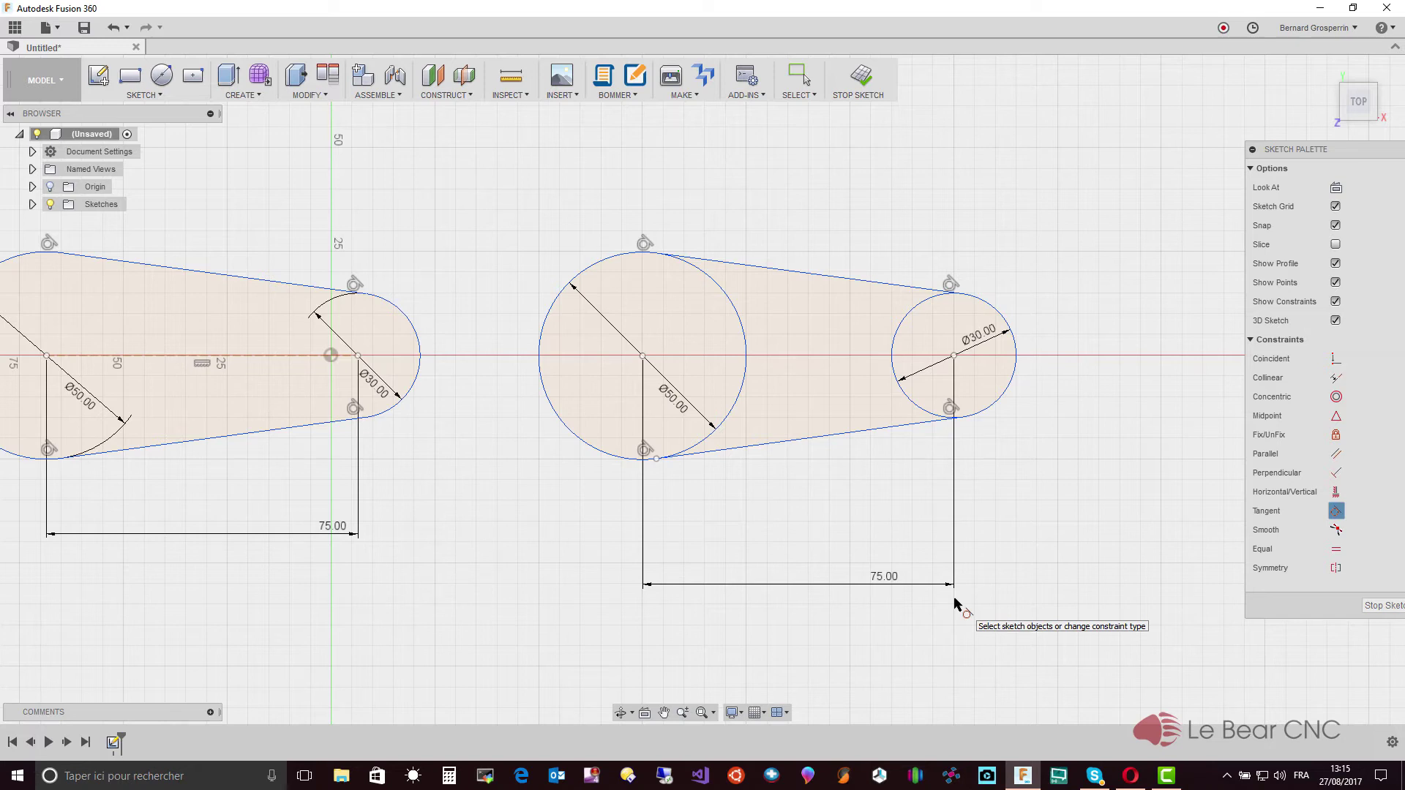
pyautogui.press('Escape')
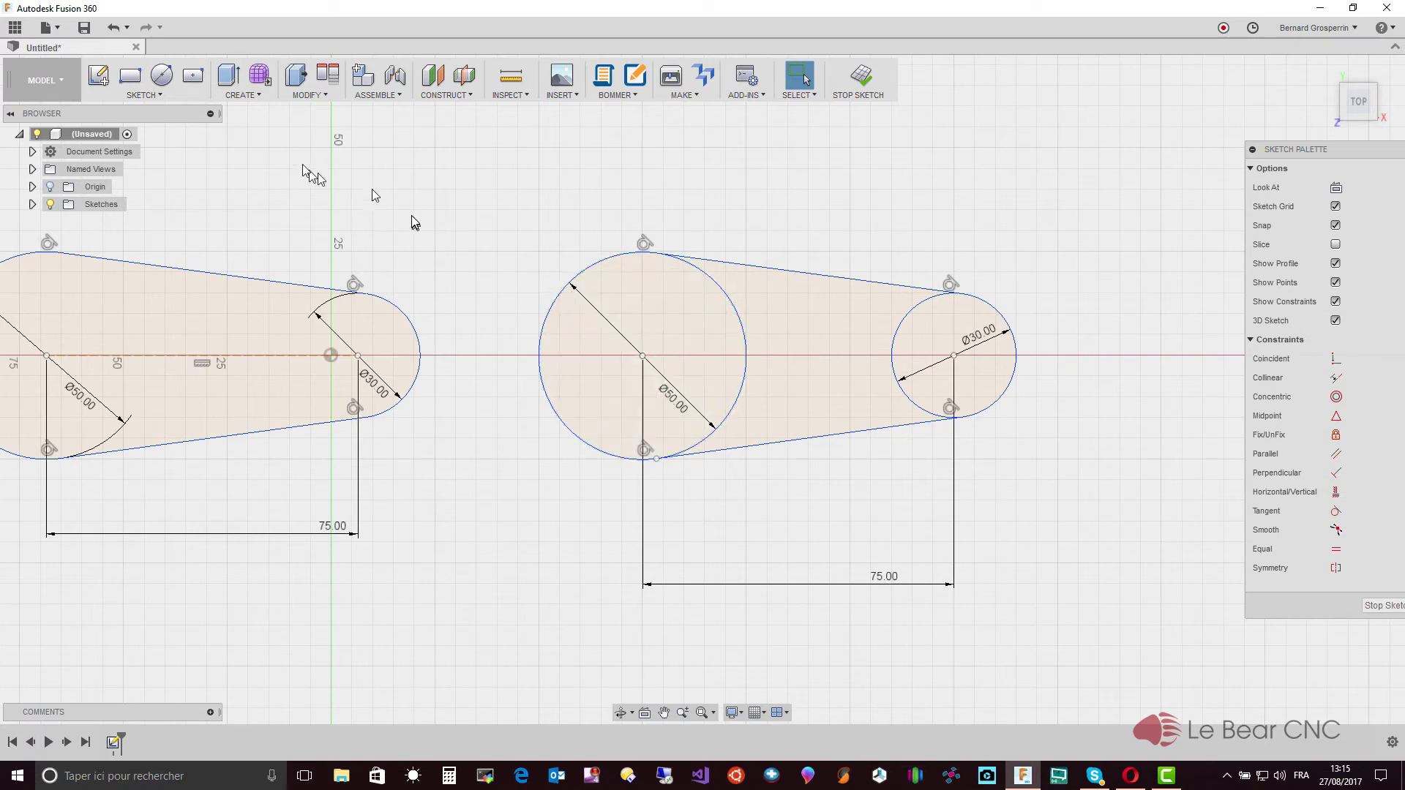
# Trim the inner arcs of the second pair of circles to leave one closed outline.
pyautogui.click(159, 96)
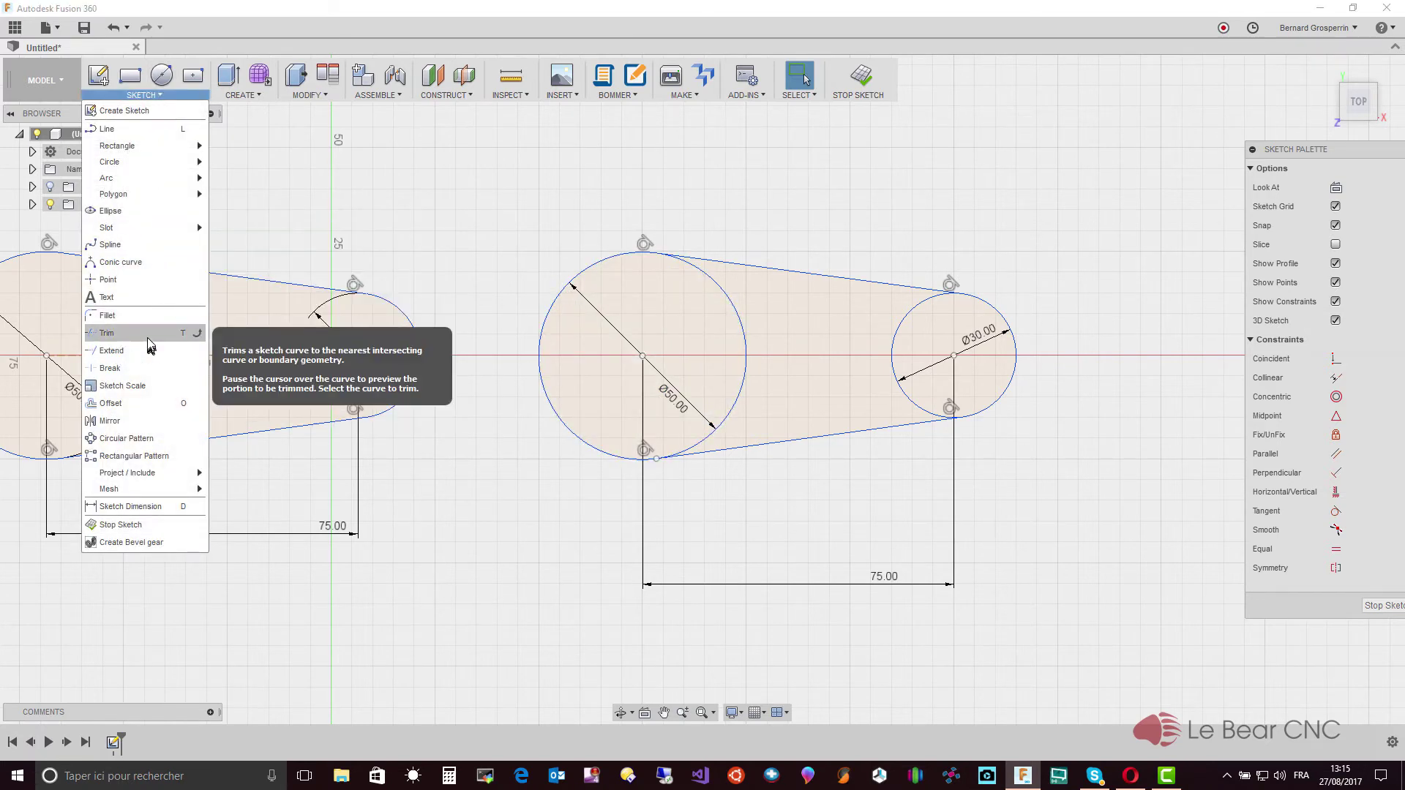
pyautogui.click(111, 350)
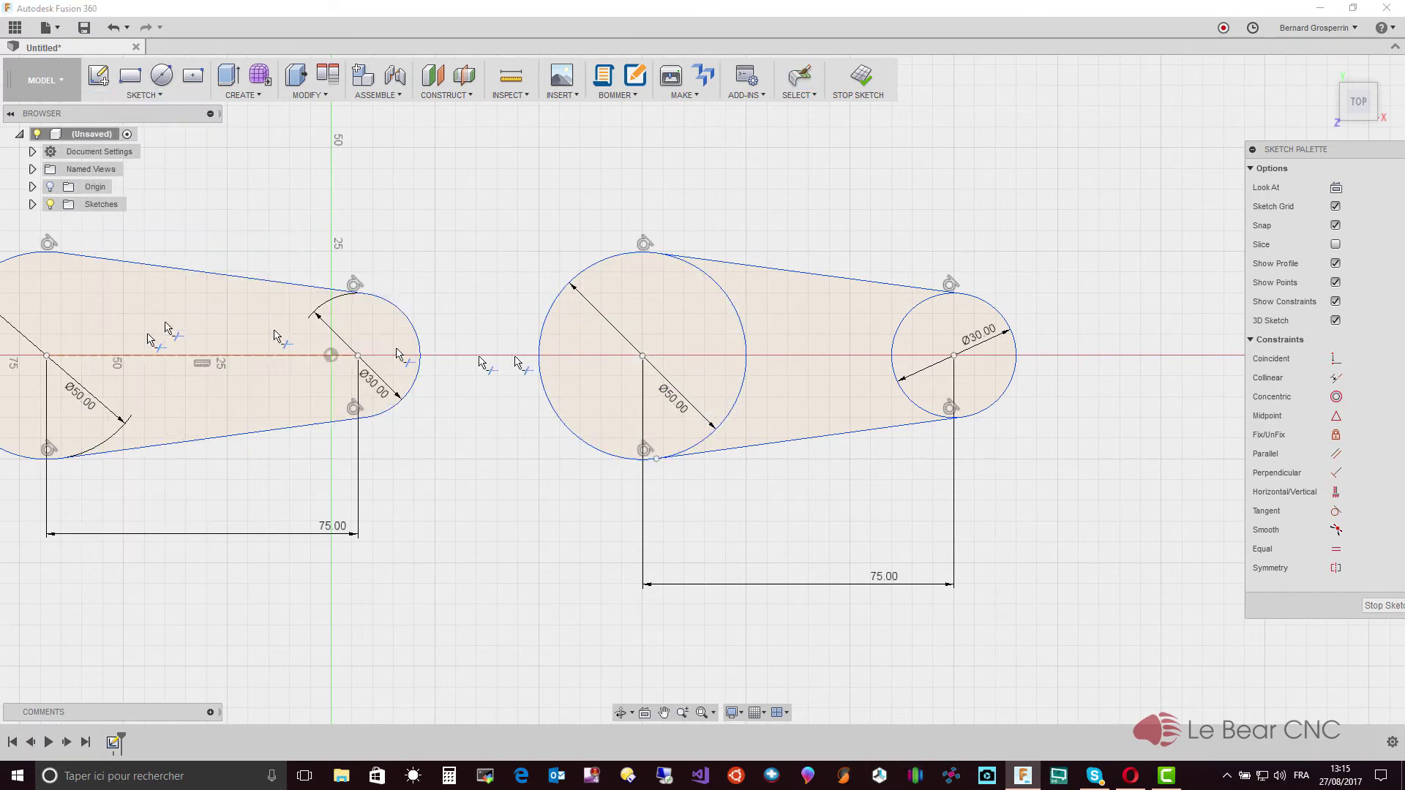
pyautogui.click(737, 350)
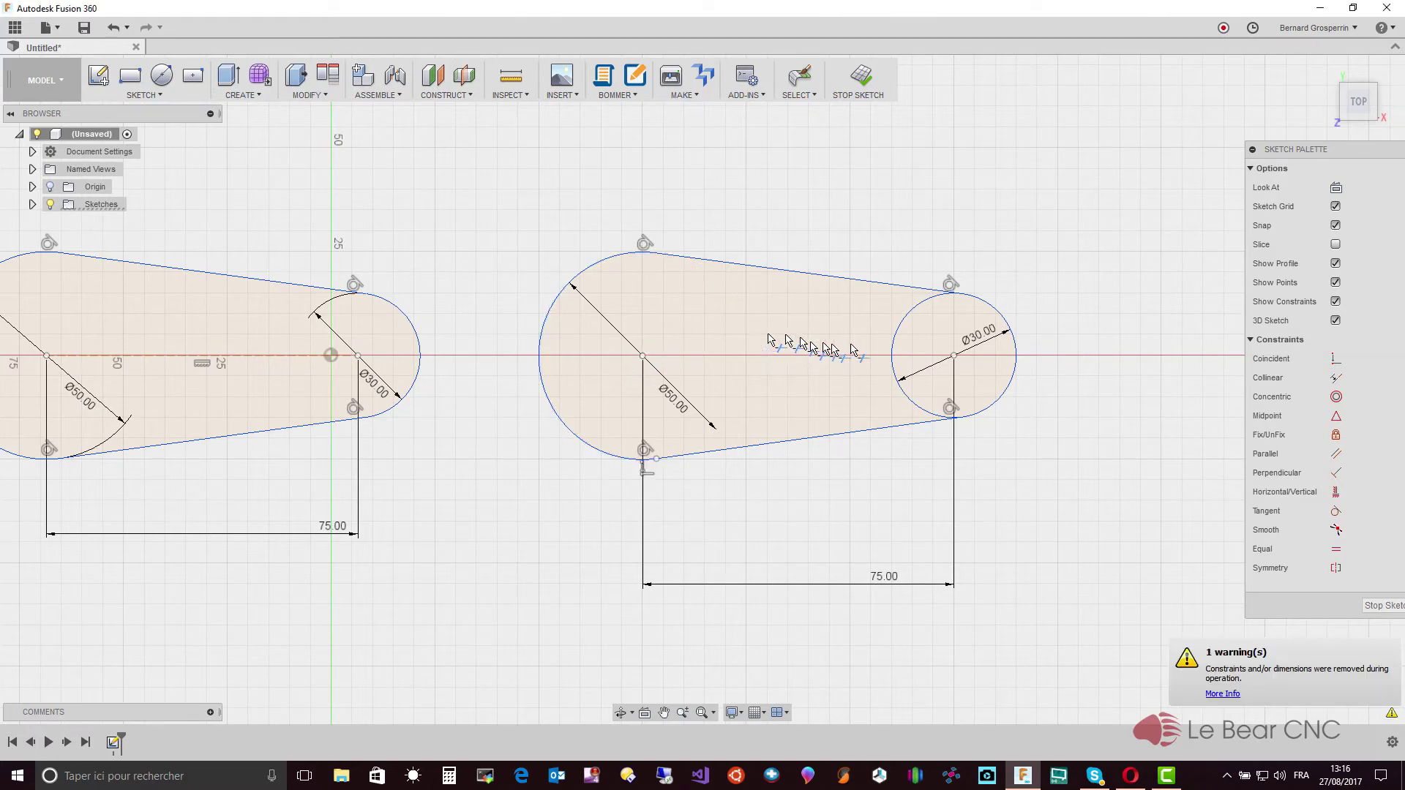
pyautogui.click(894, 353)
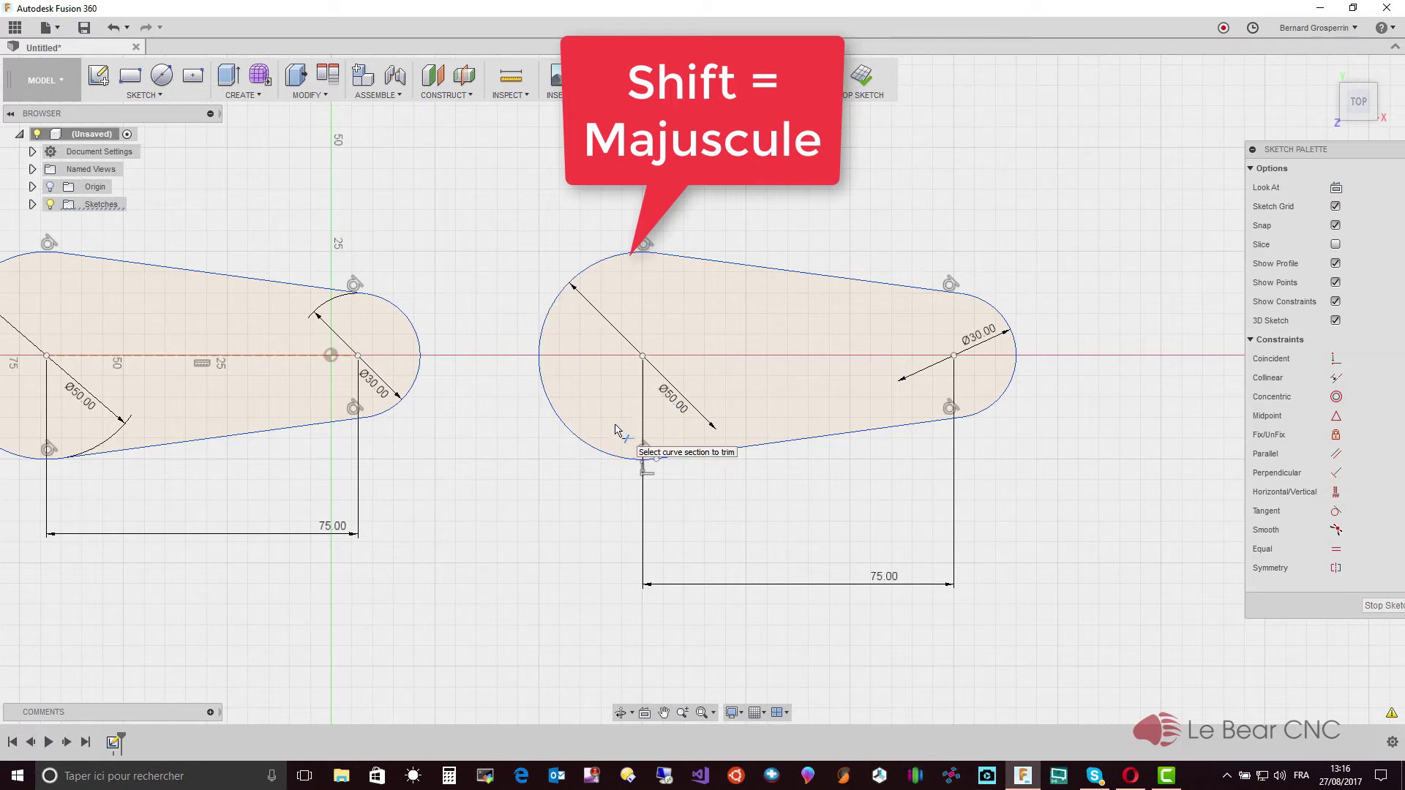
pyautogui.press('Escape')
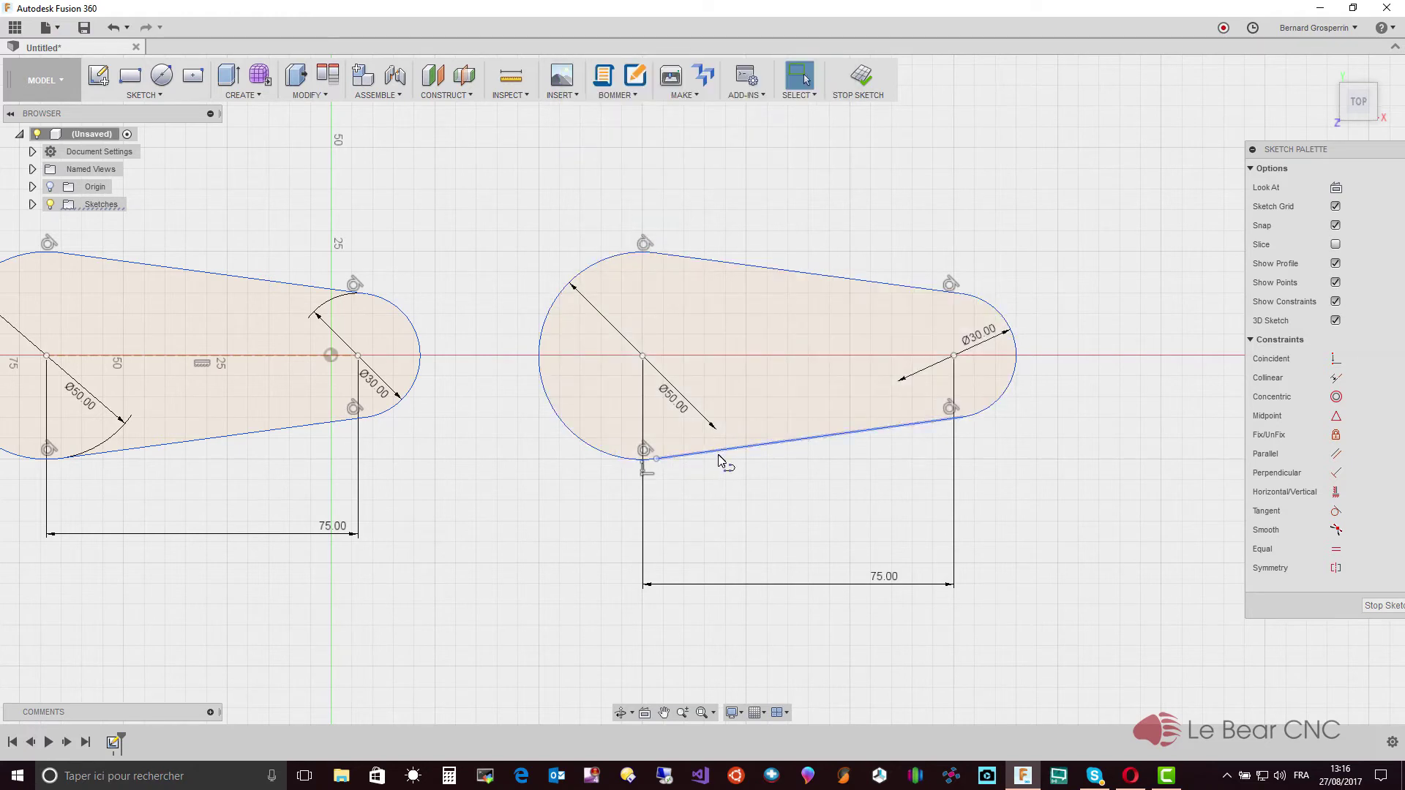
pyautogui.press('t')
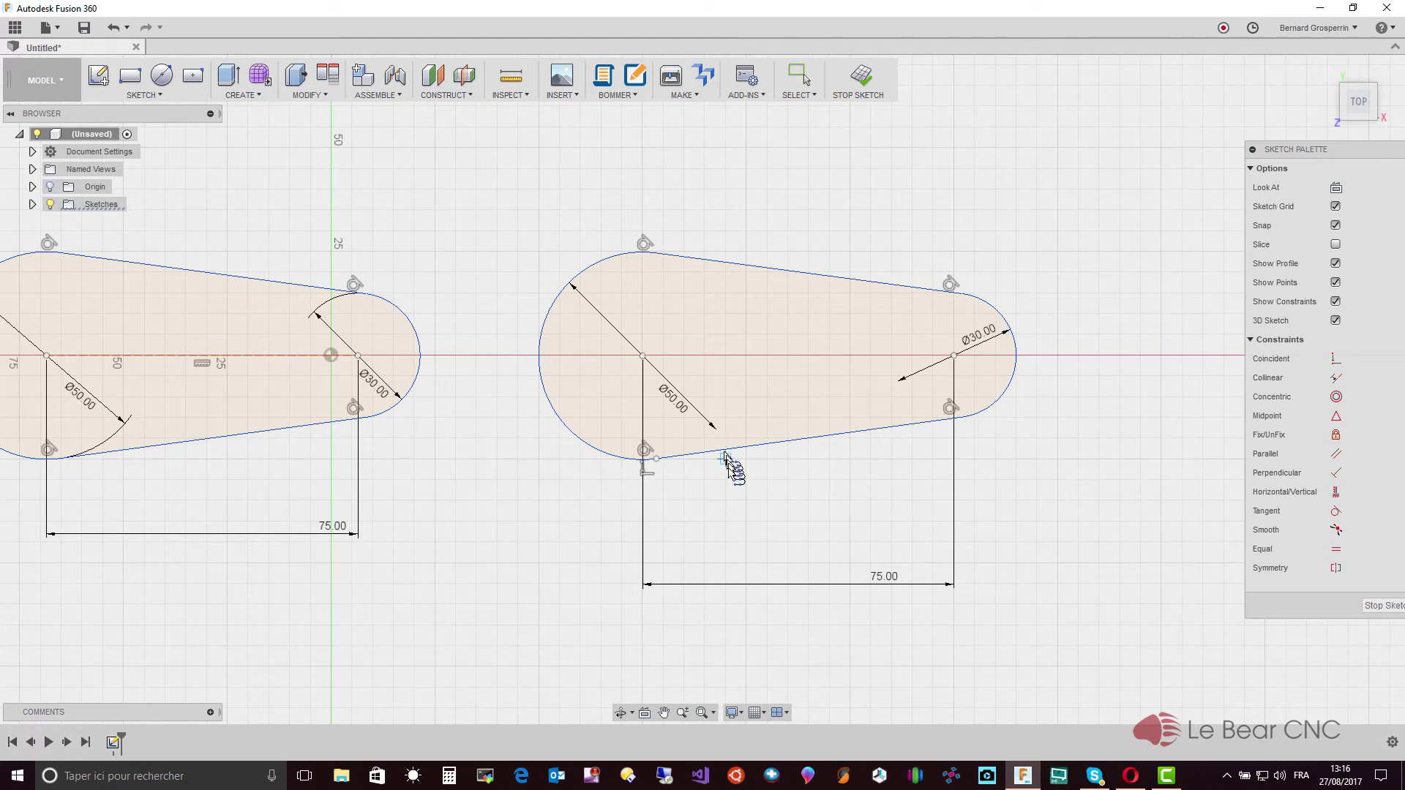
pyautogui.click(746, 448)
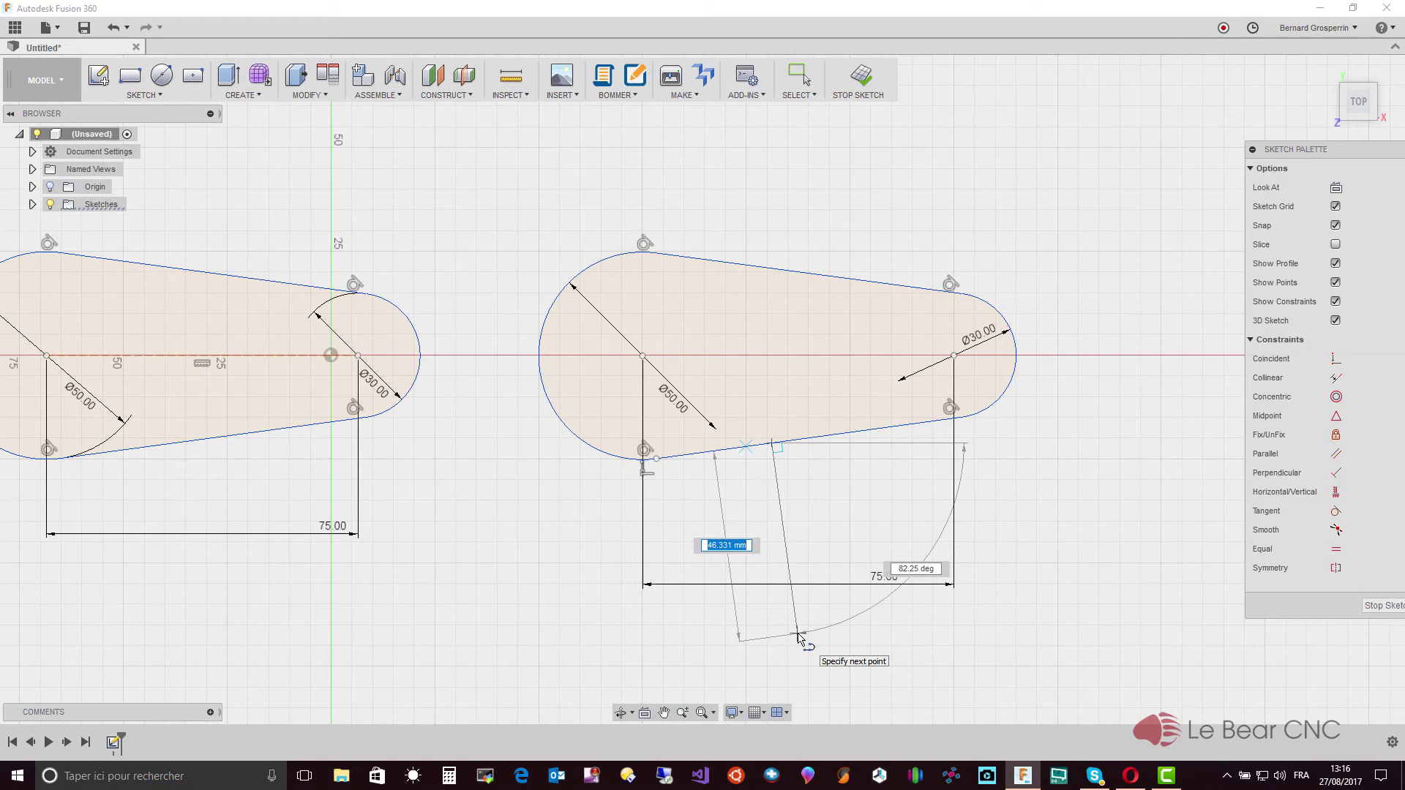
pyautogui.press('Escape')
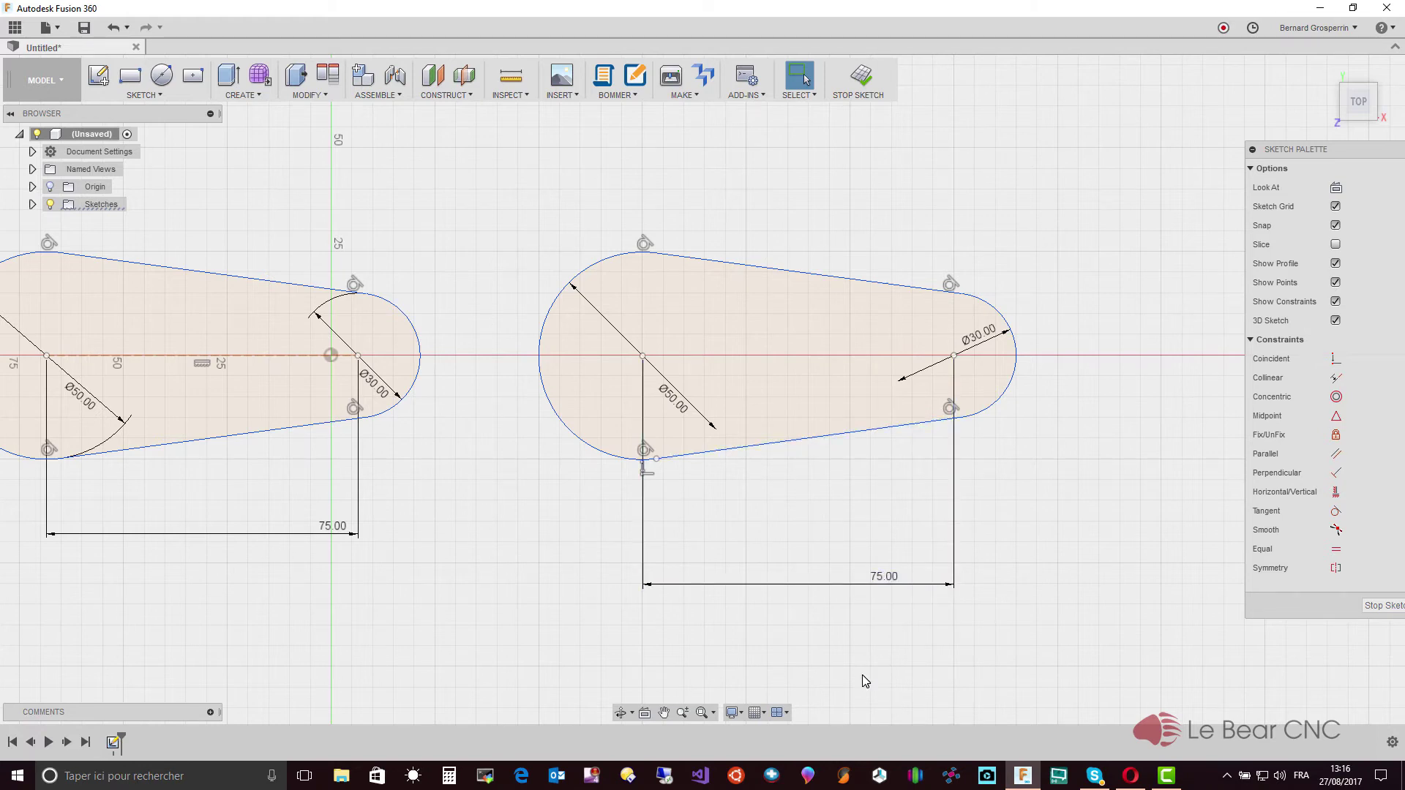
# In the empty area beyond the second outline's small end, sketch a gently descending line about 78 mm long and continue it with a tangent arc curving back underneath.
pyautogui.click(665, 717)
pyautogui.moveTo(915, 655); pyautogui.dragTo(407, 643)
pyautogui.moveTo(783, 606); pyautogui.dragTo(653, 614)
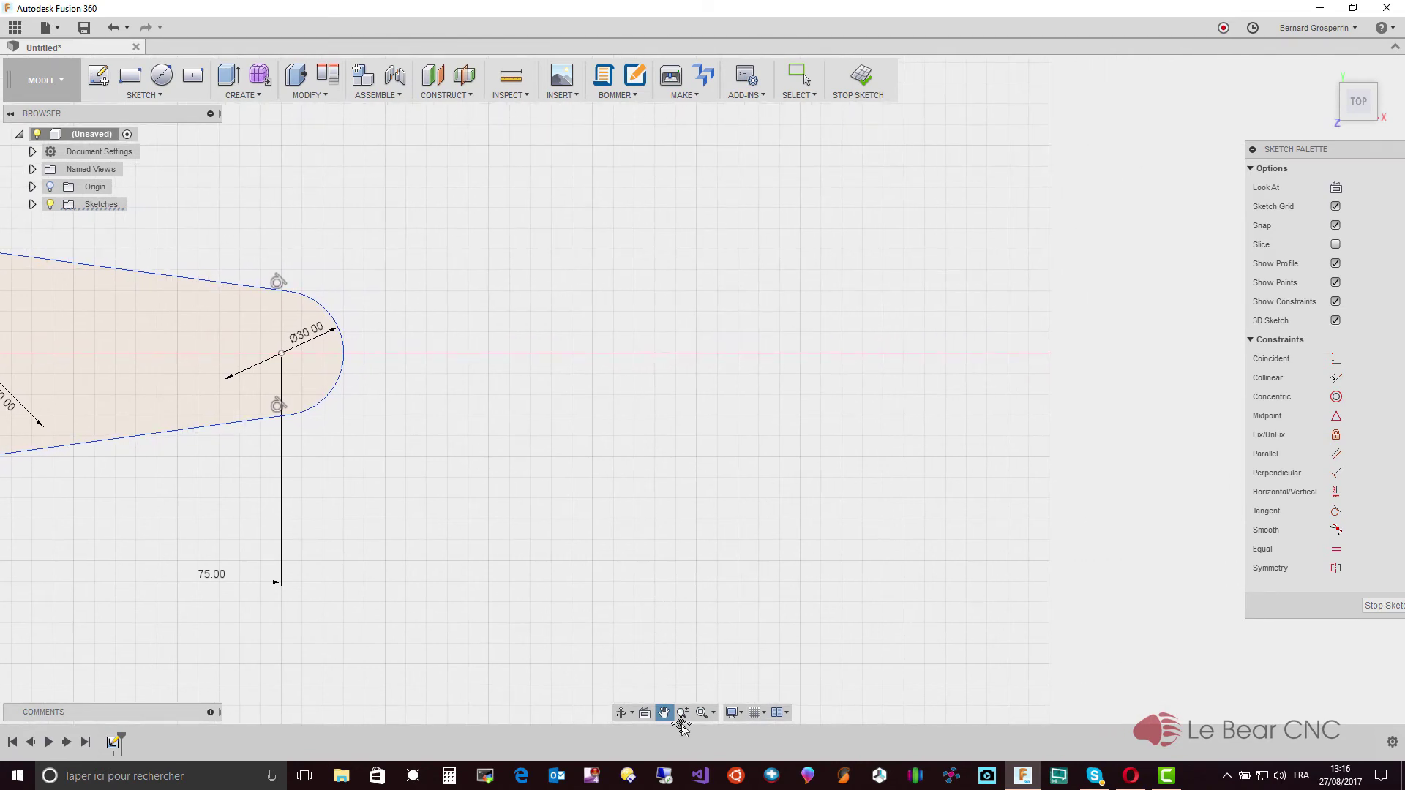
pyautogui.press('Escape')
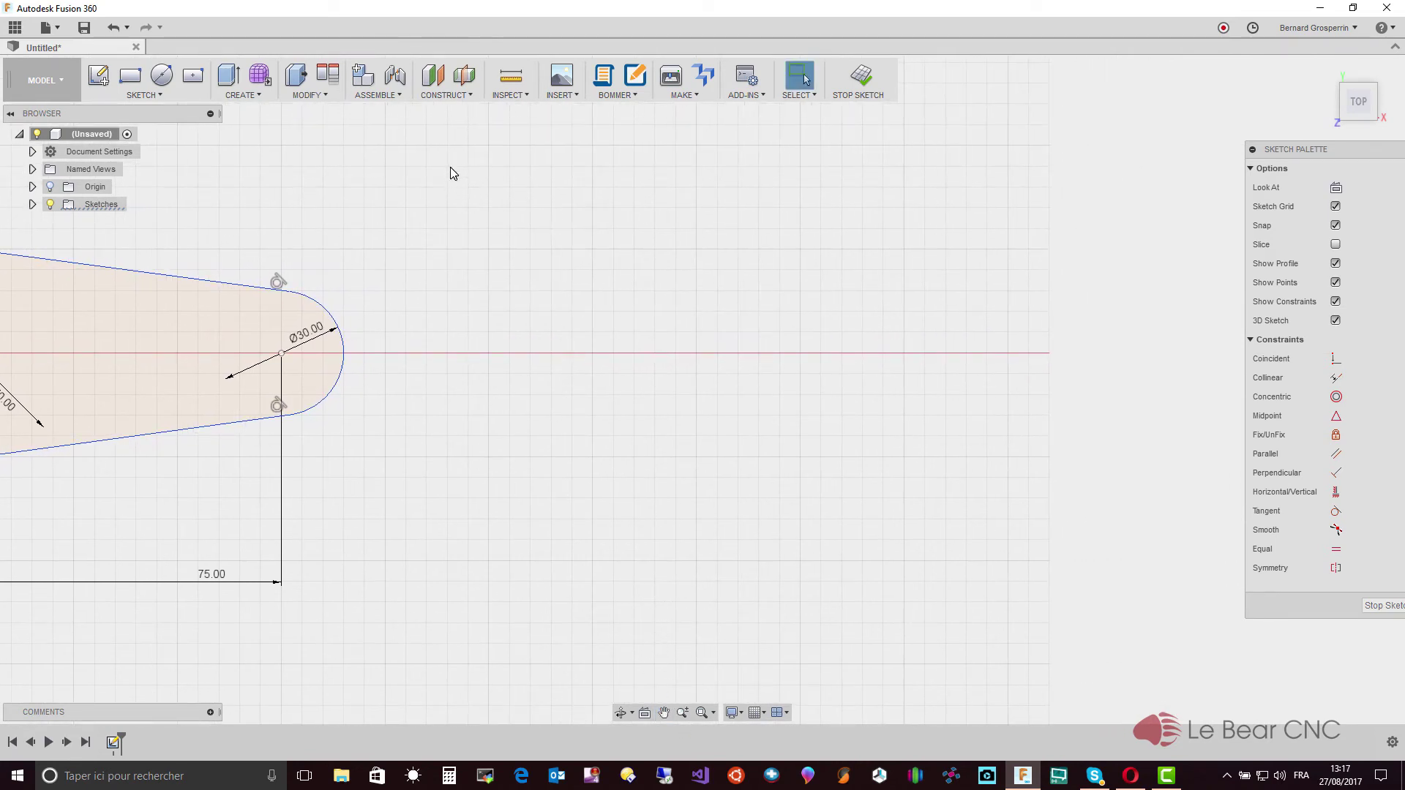
pyautogui.press('l')
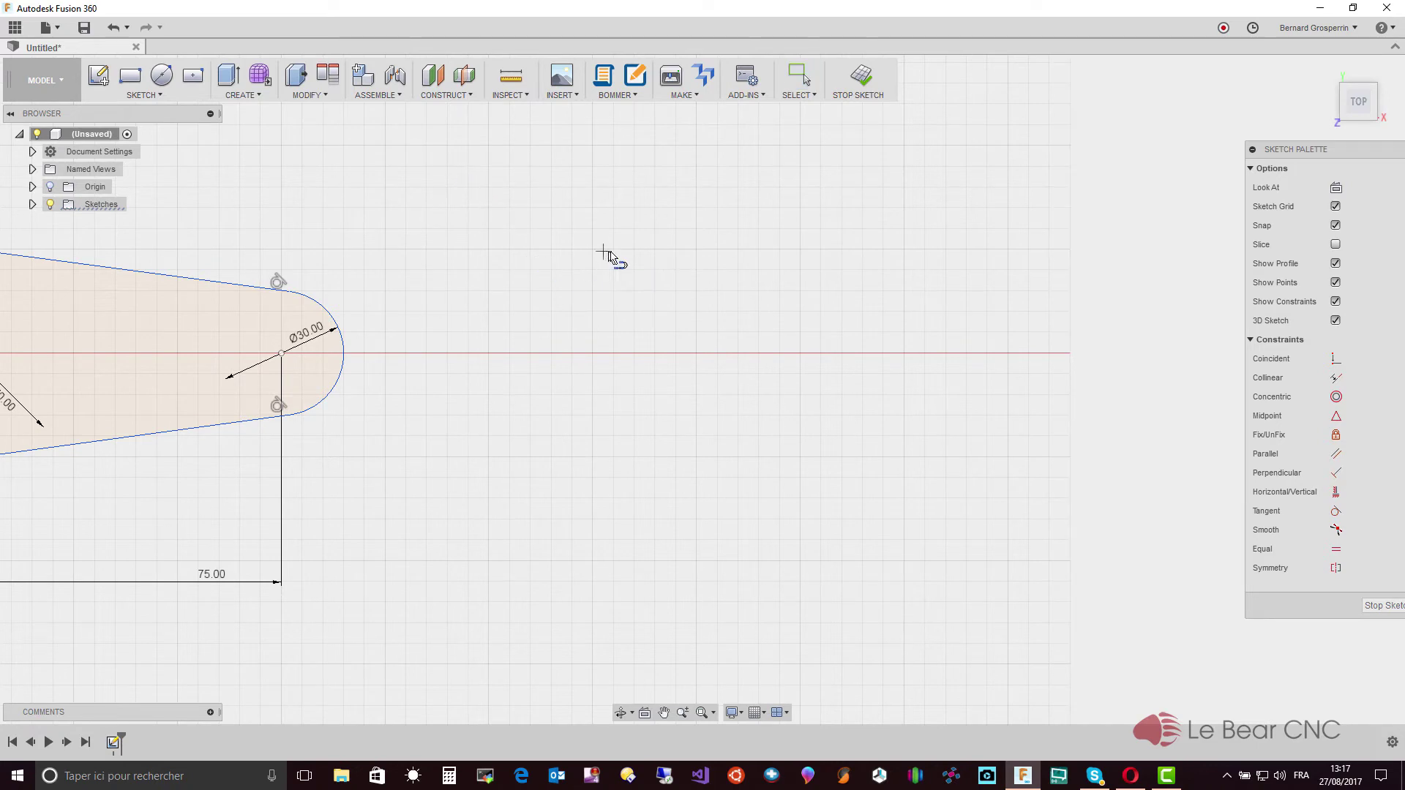
pyautogui.click(603, 252)
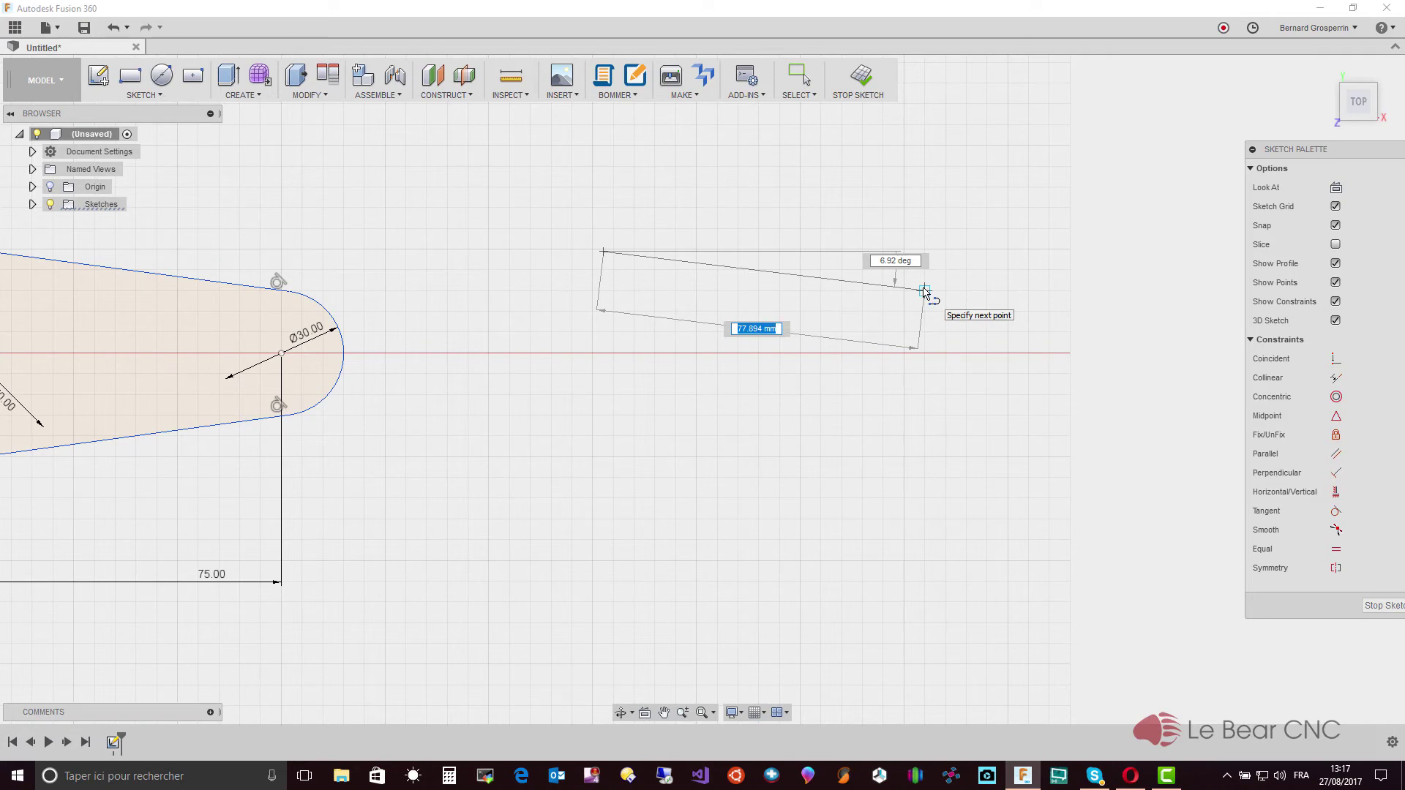
pyautogui.click(924, 291)
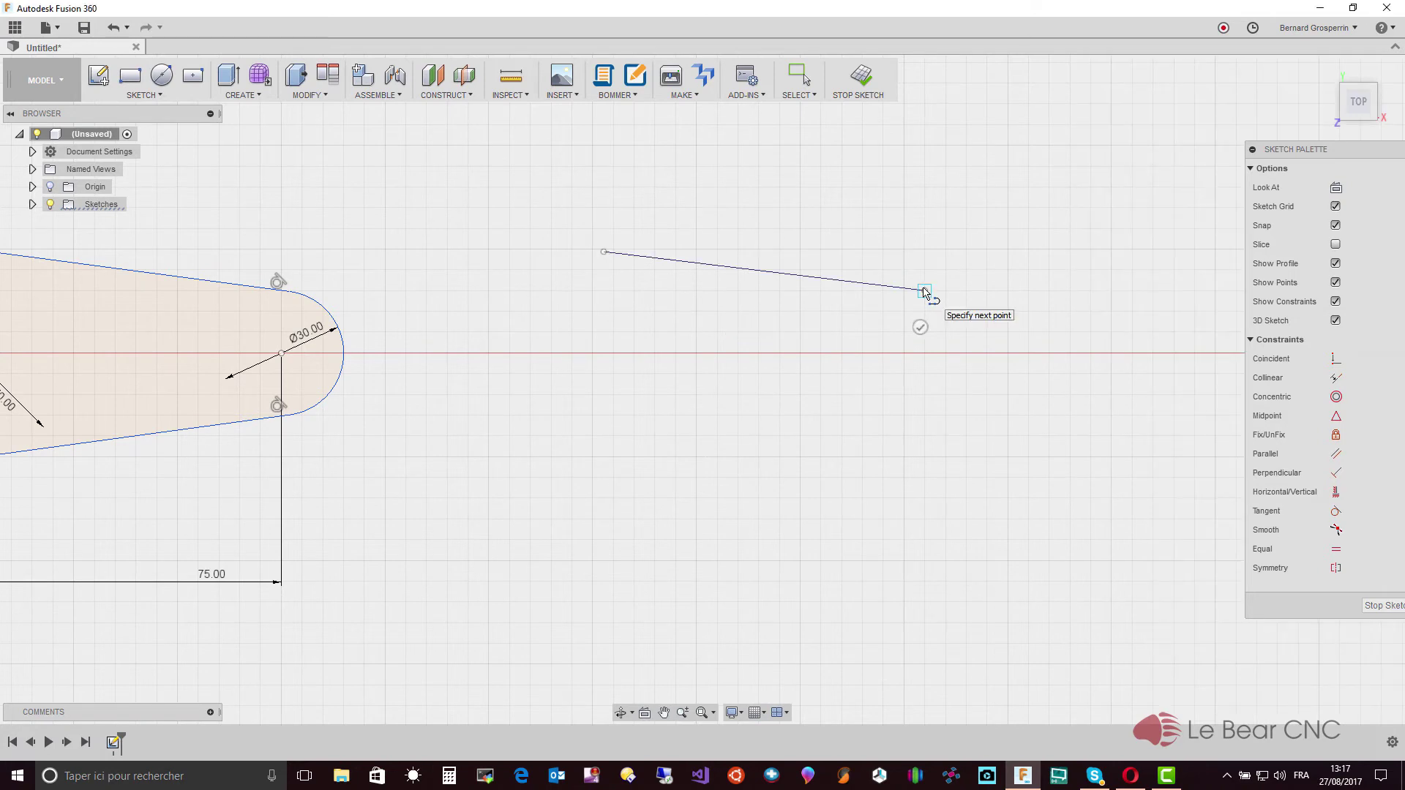
pyautogui.moveTo(924, 292); pyautogui.dragTo(951, 301)
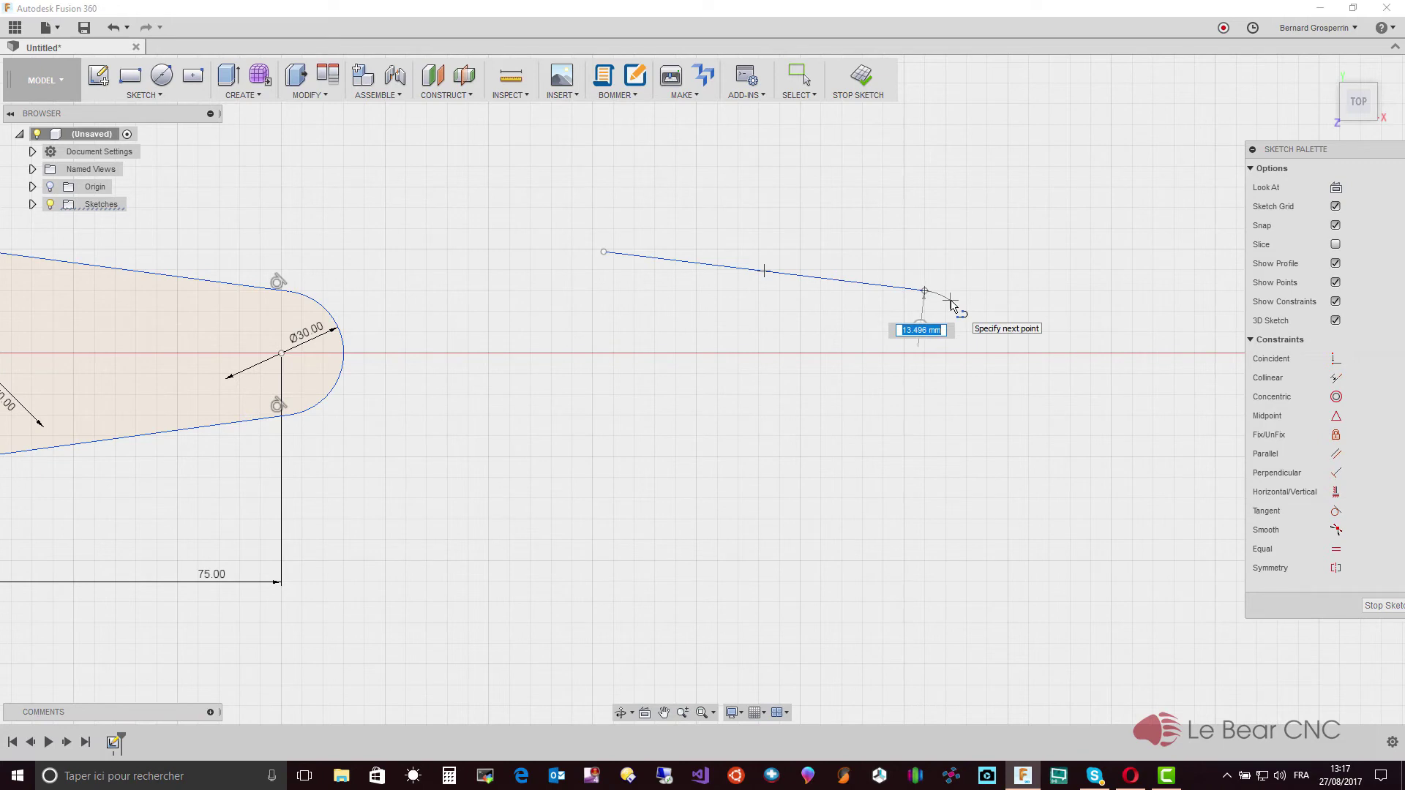
pyautogui.moveTo(951, 301); pyautogui.dragTo(938, 463)
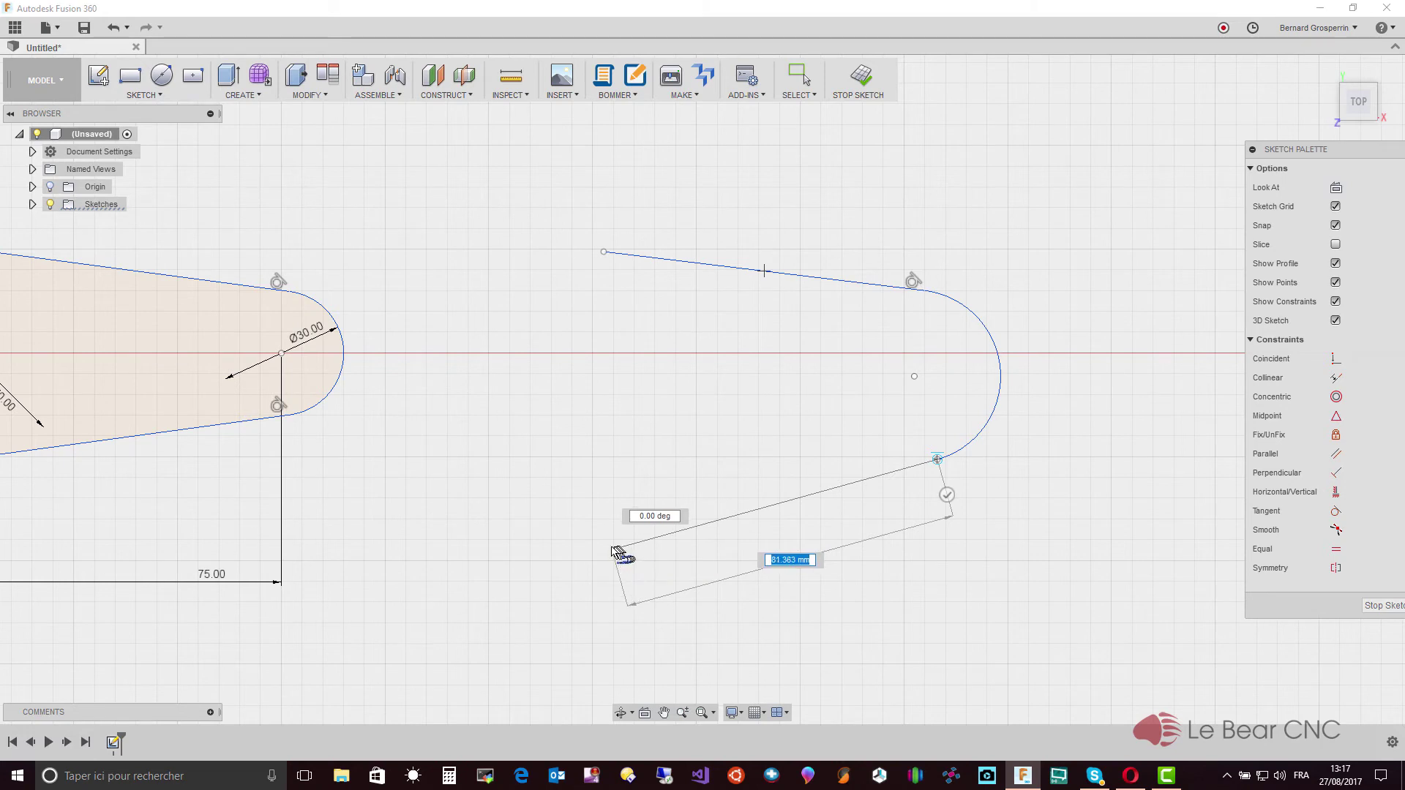
# Continue from the arc with a tangent lower line about 81 mm long, and close the outline at its start point with a large tangent arc.
pyautogui.click(612, 549)
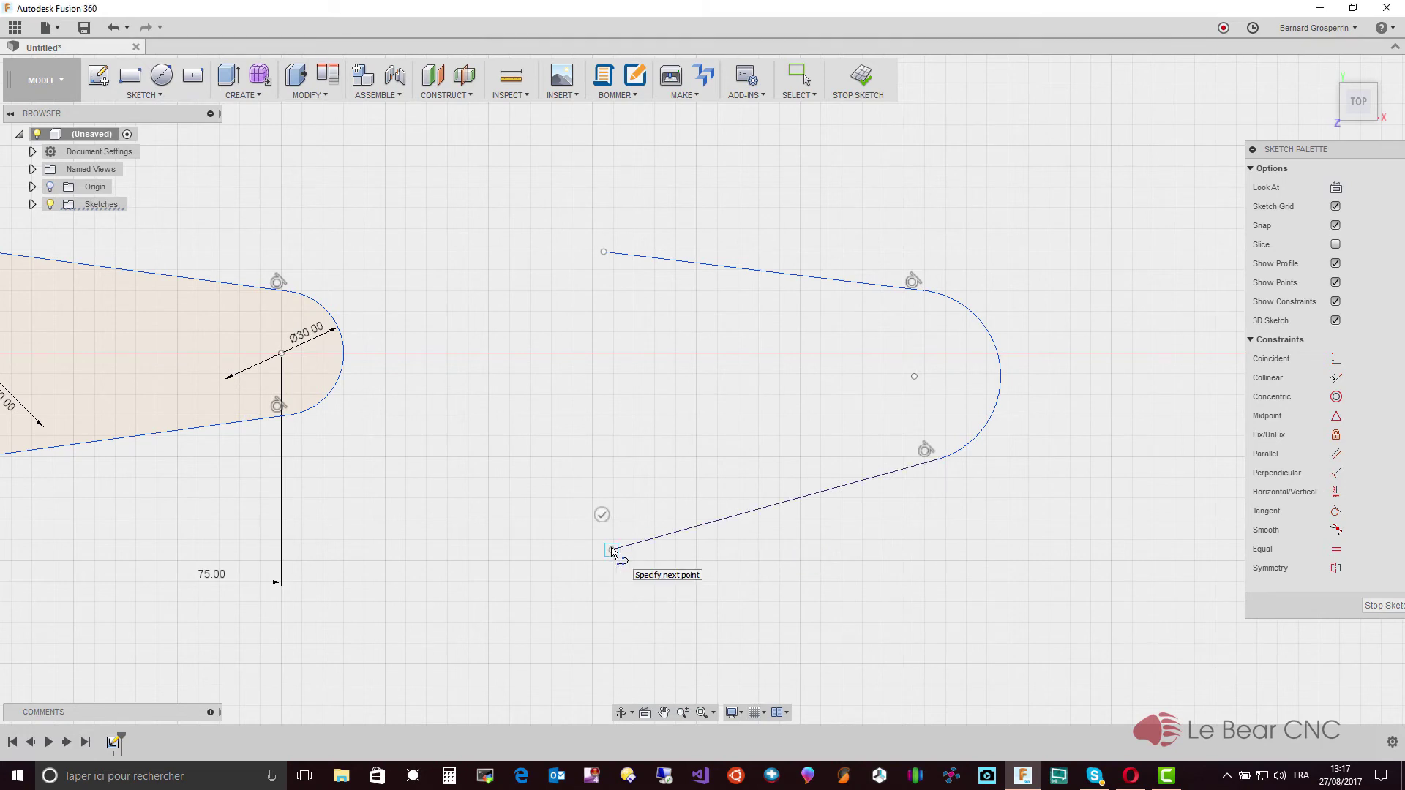
pyautogui.moveTo(611, 549); pyautogui.dragTo(601, 253)
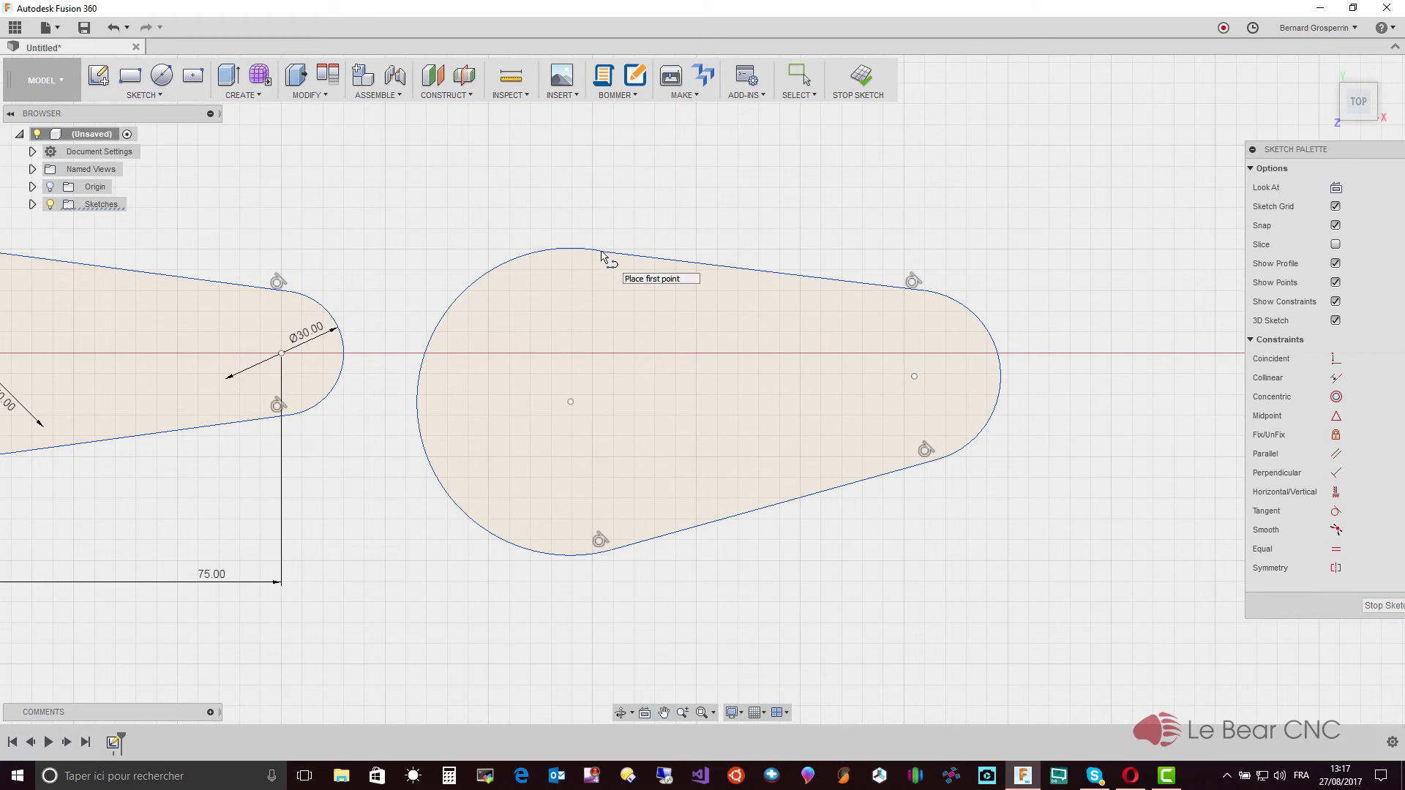
pyautogui.click(571, 402)
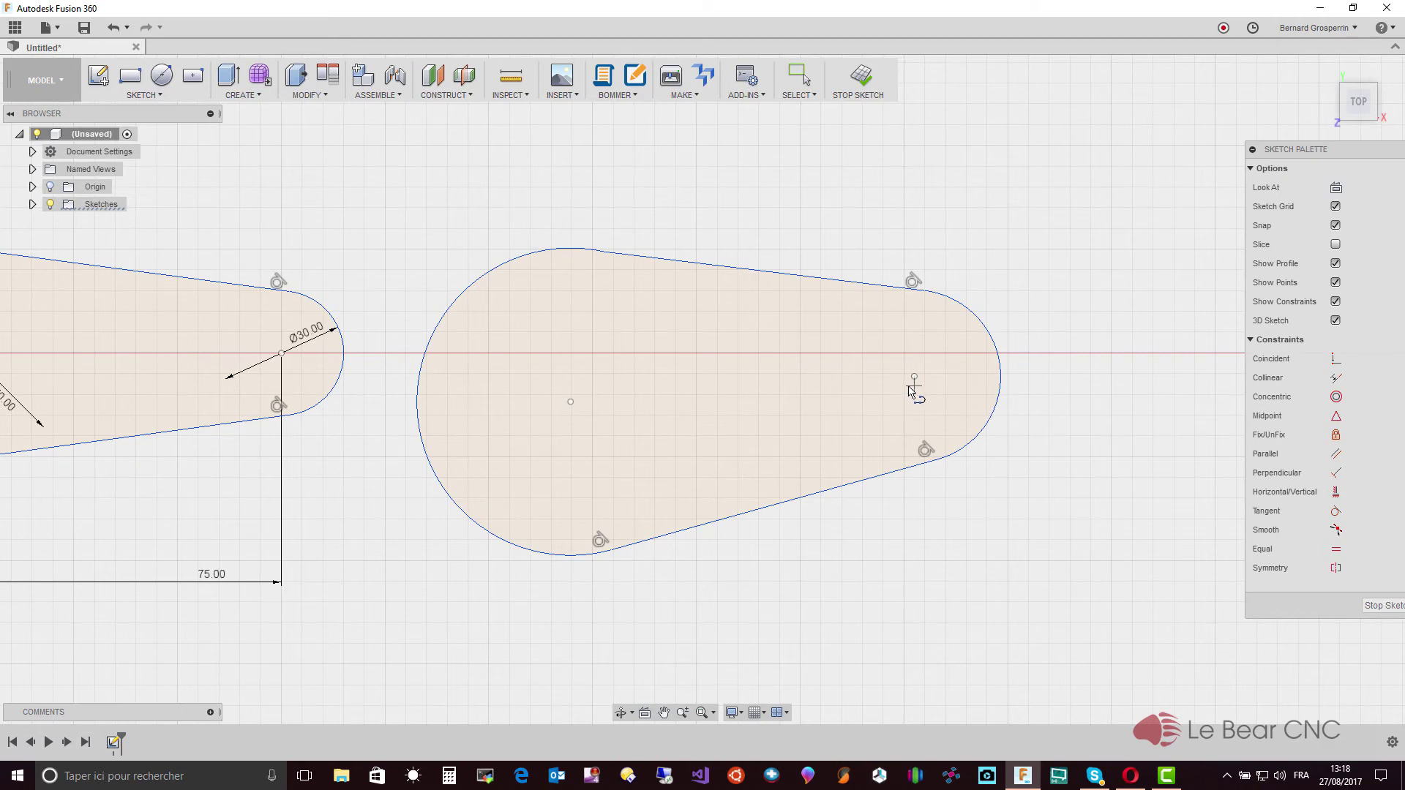
# Dimension the third outline's arc centres 75 mm apart and shrink its small end arc to a radius of about 15.5 mm.
pyautogui.press('Escape')
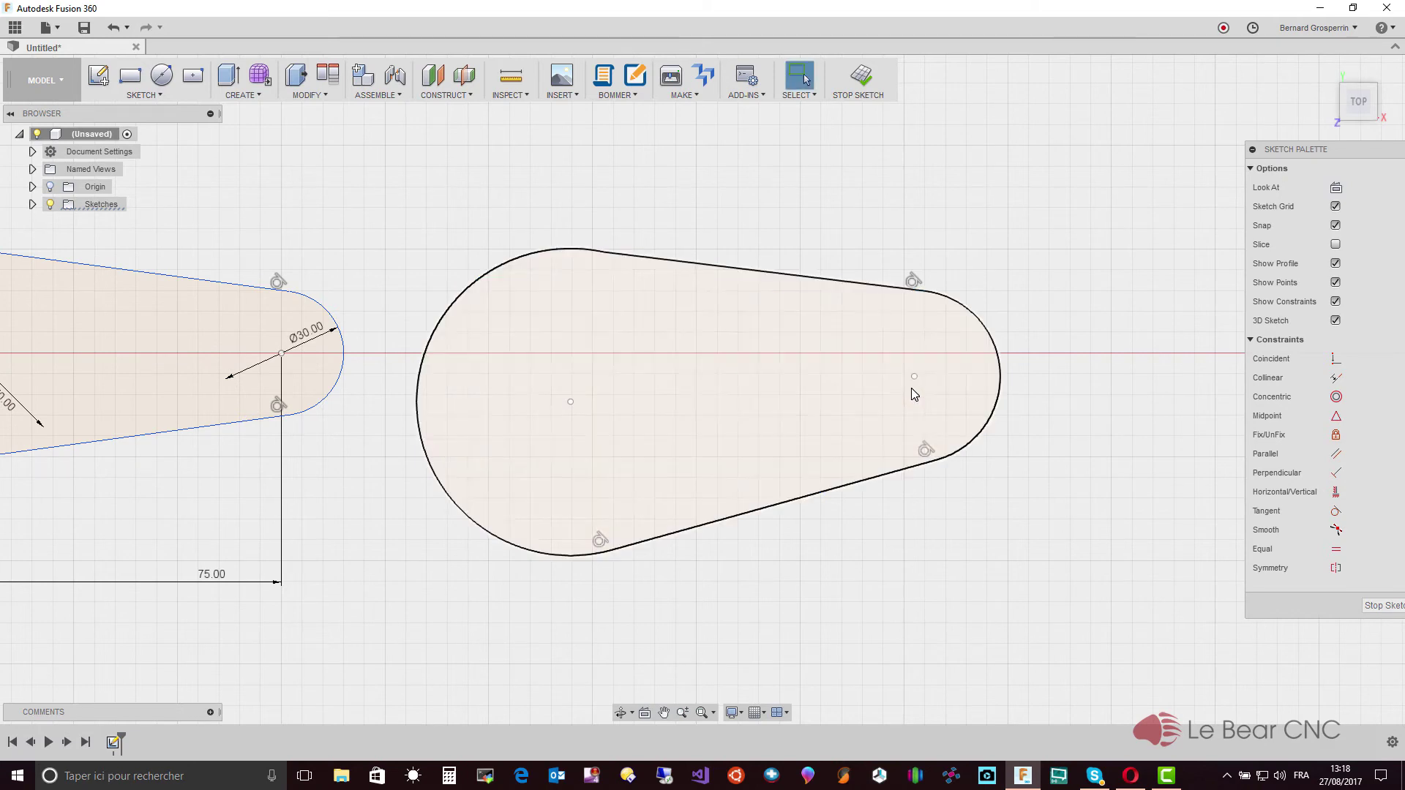
pyautogui.press('d')
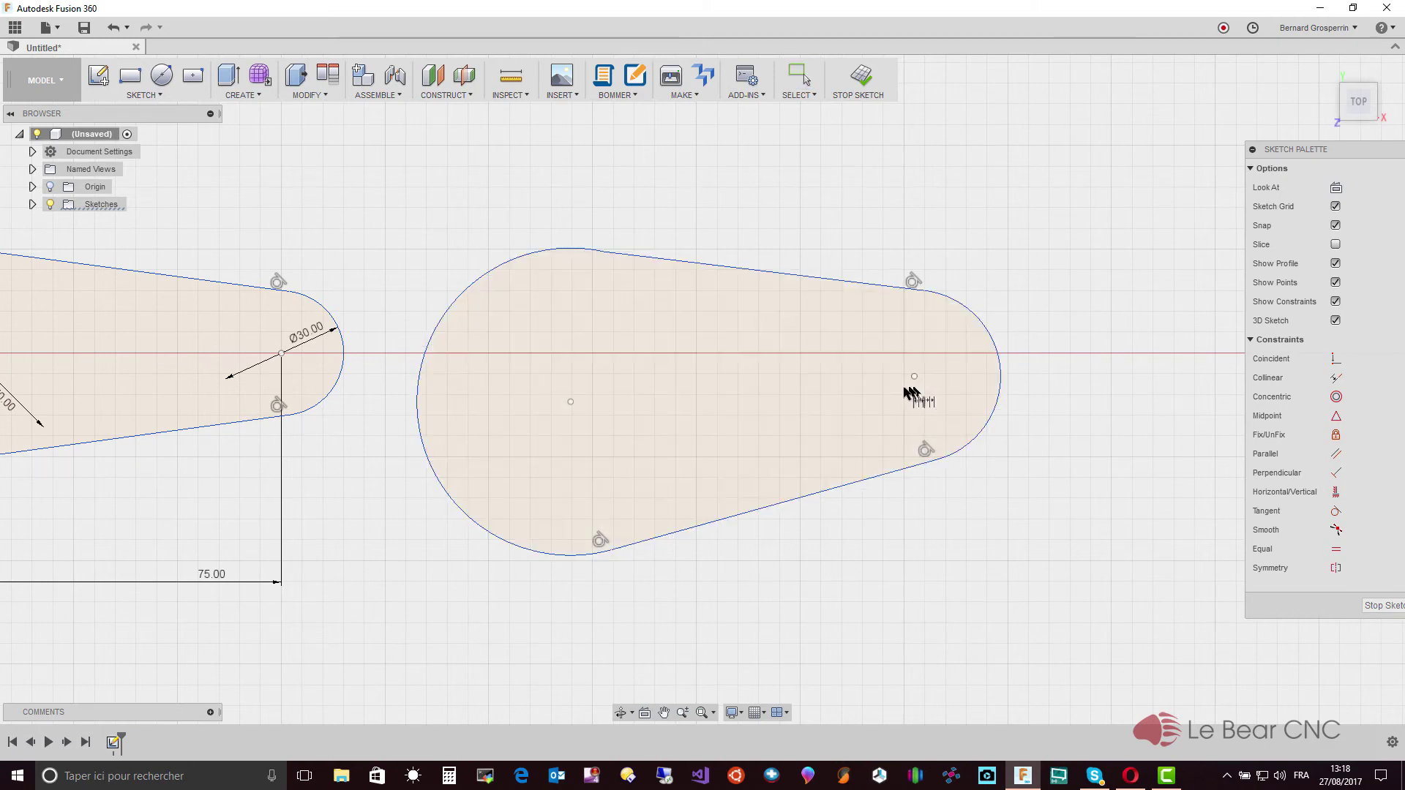
pyautogui.click(570, 402)
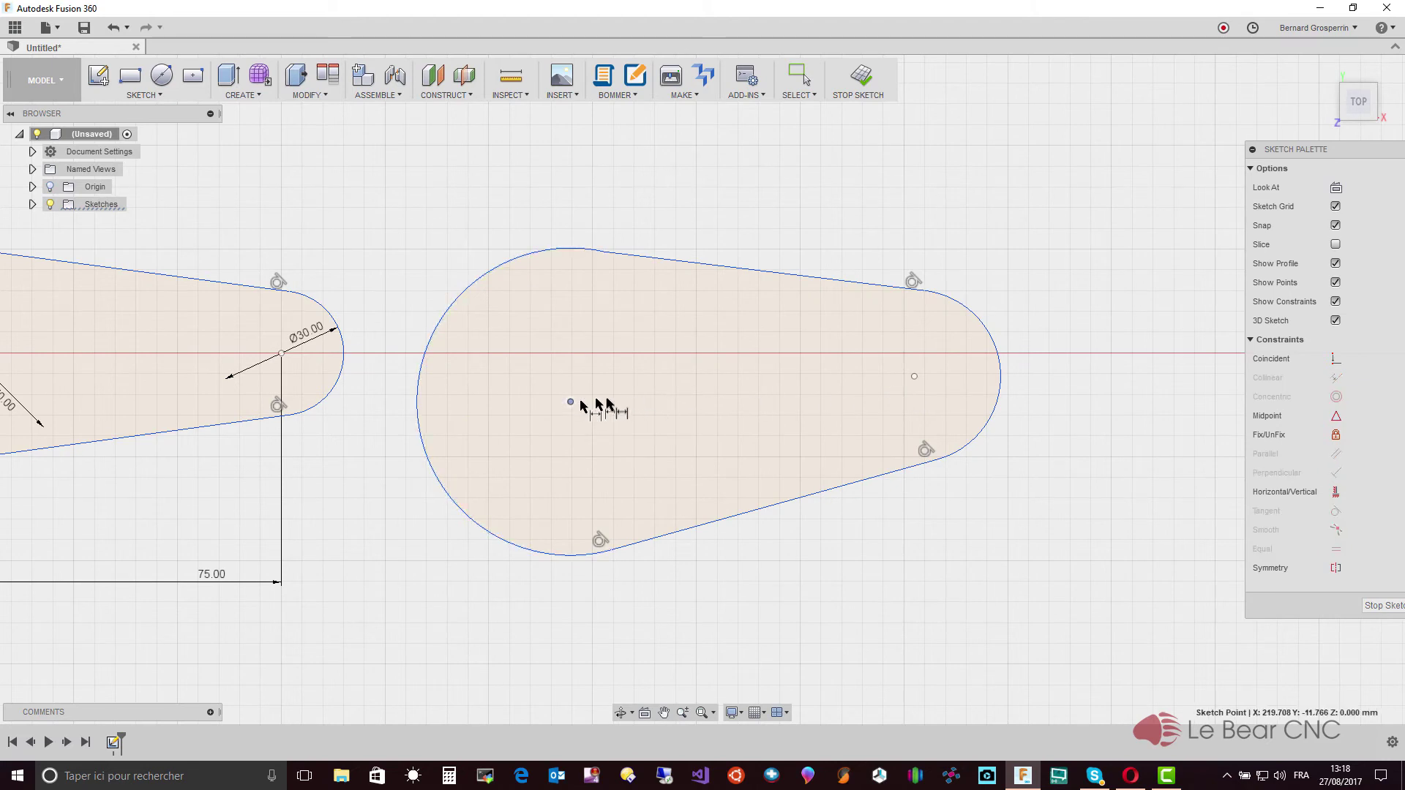
pyautogui.click(914, 377)
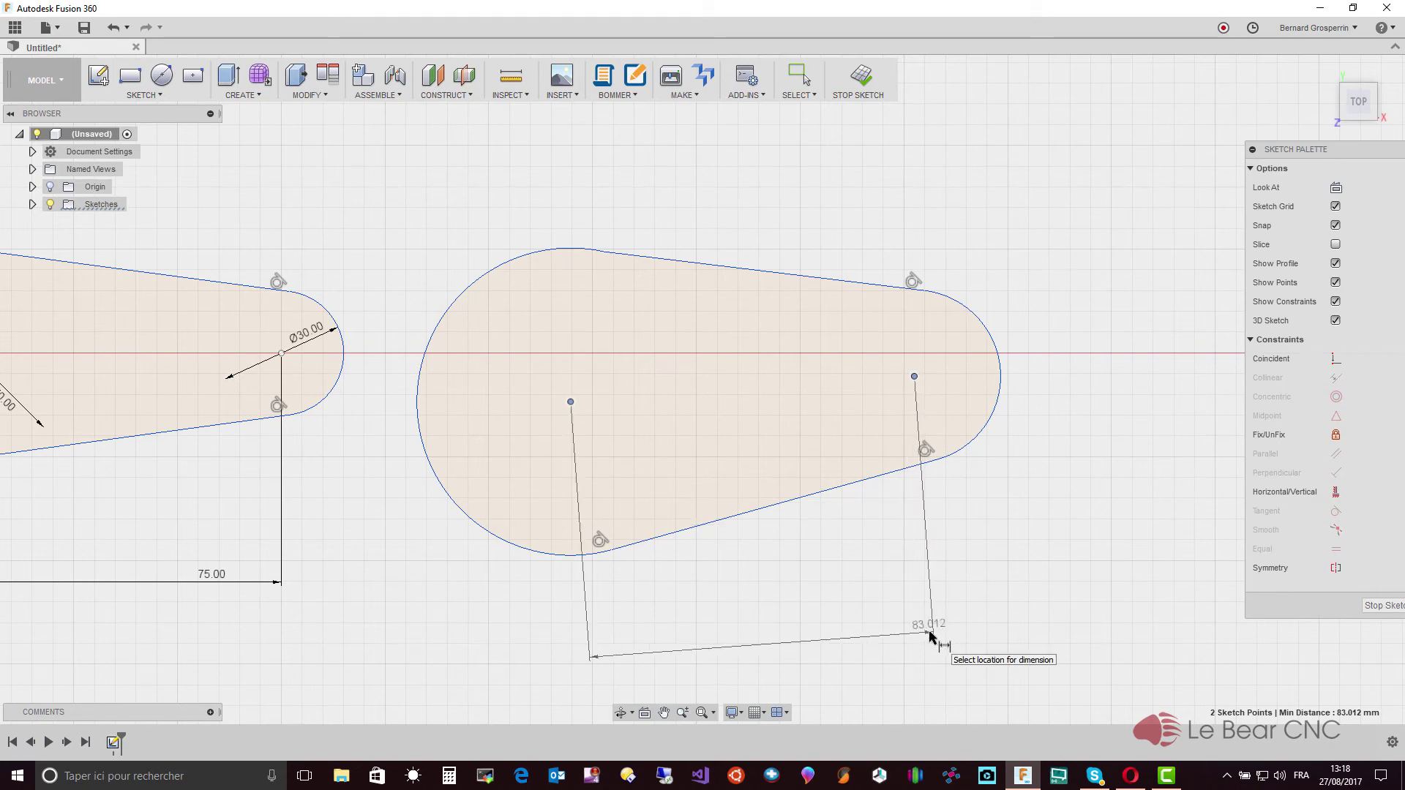
pyautogui.click(929, 634)
pyautogui.write('75')
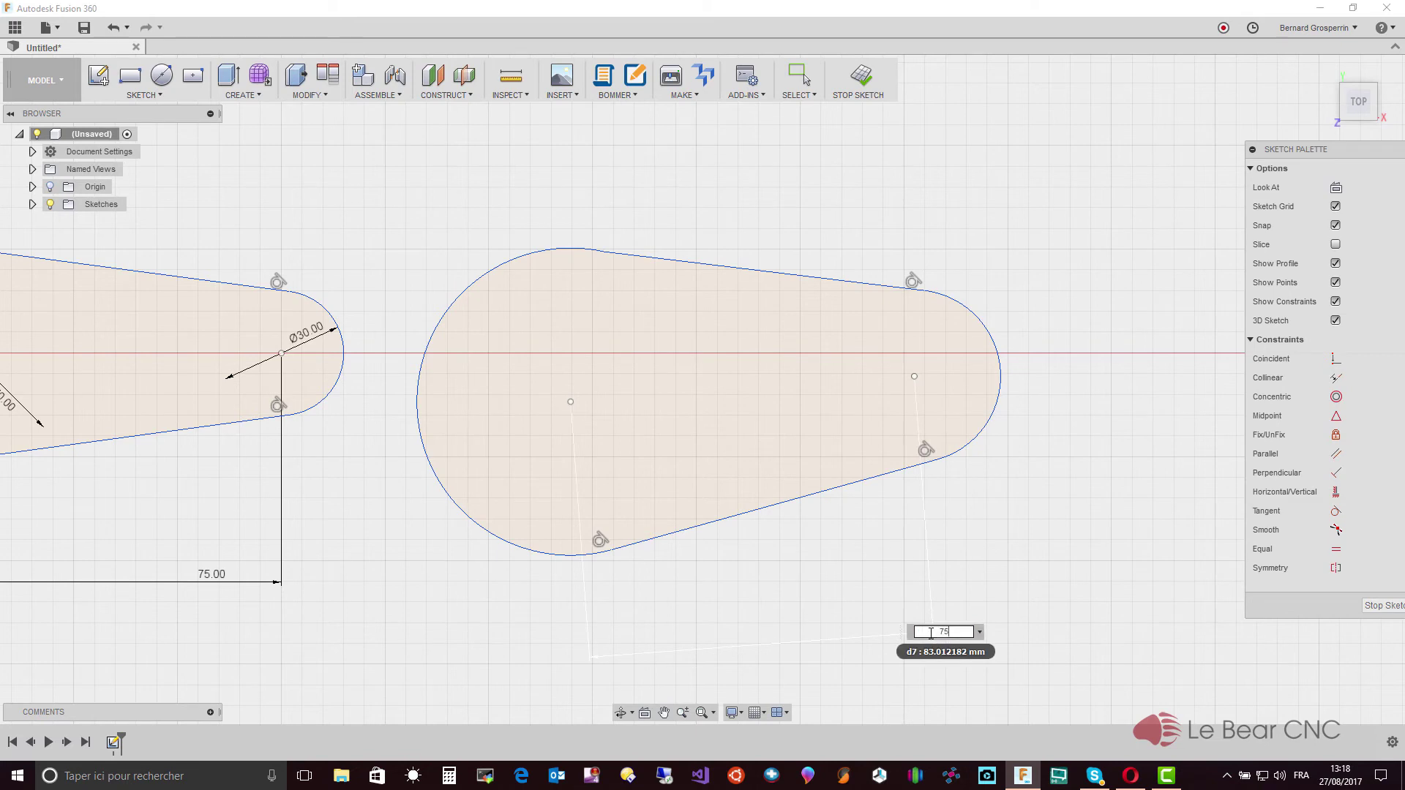
pyautogui.press('Return')
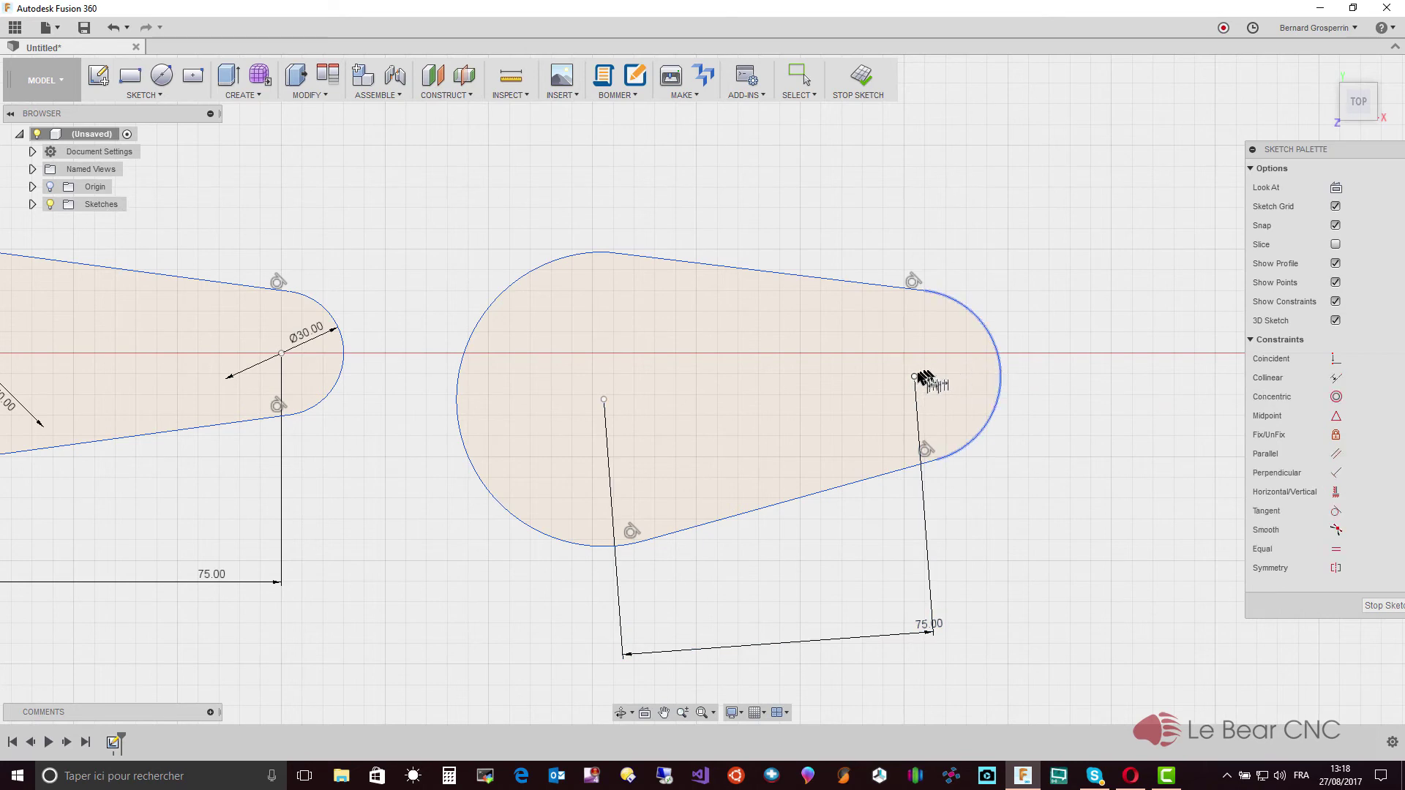
pyautogui.press('Escape')
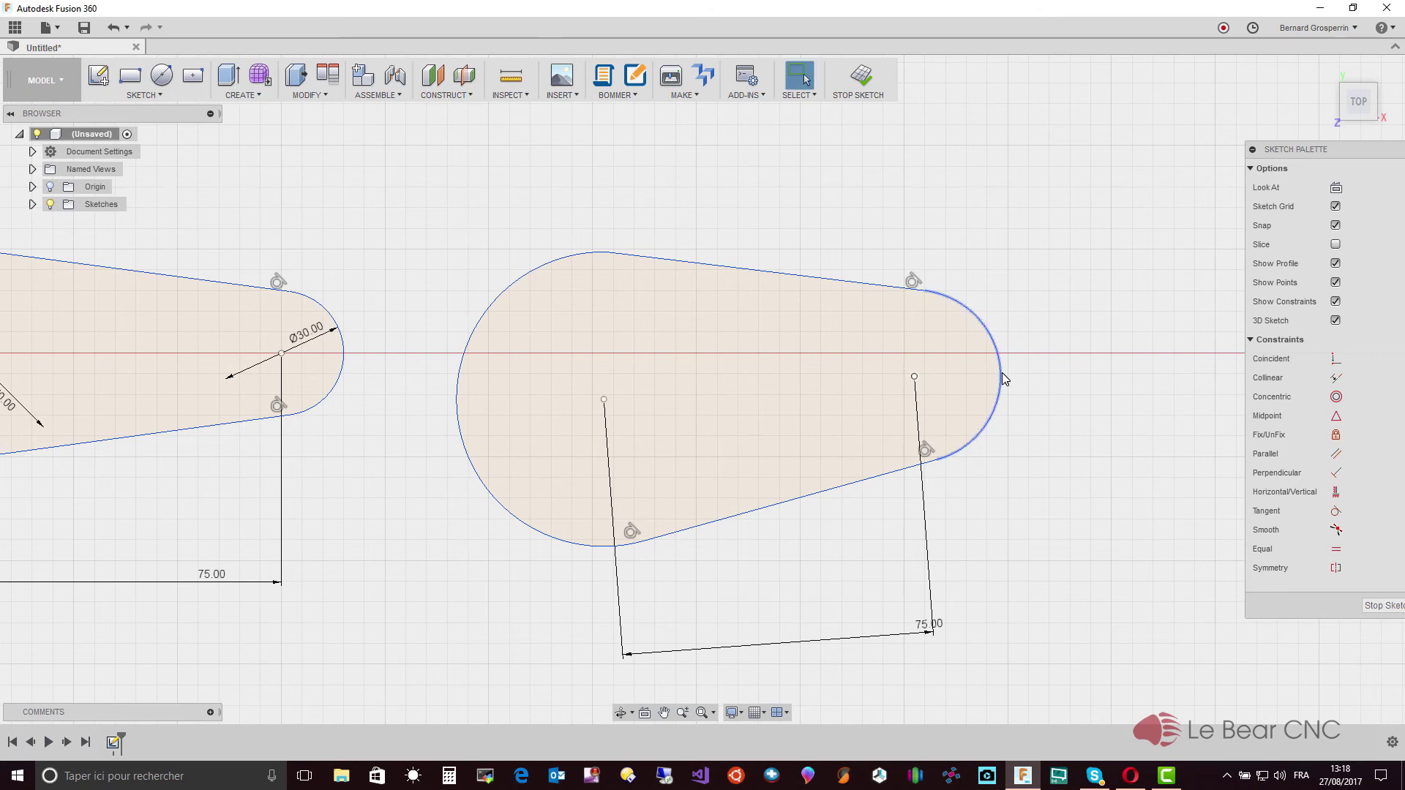
pyautogui.moveTo(1003, 378)
pyautogui.mouseDown()
pyautogui.moveTo(947, 379)
pyautogui.moveTo(974, 373)
pyautogui.mouseUp()
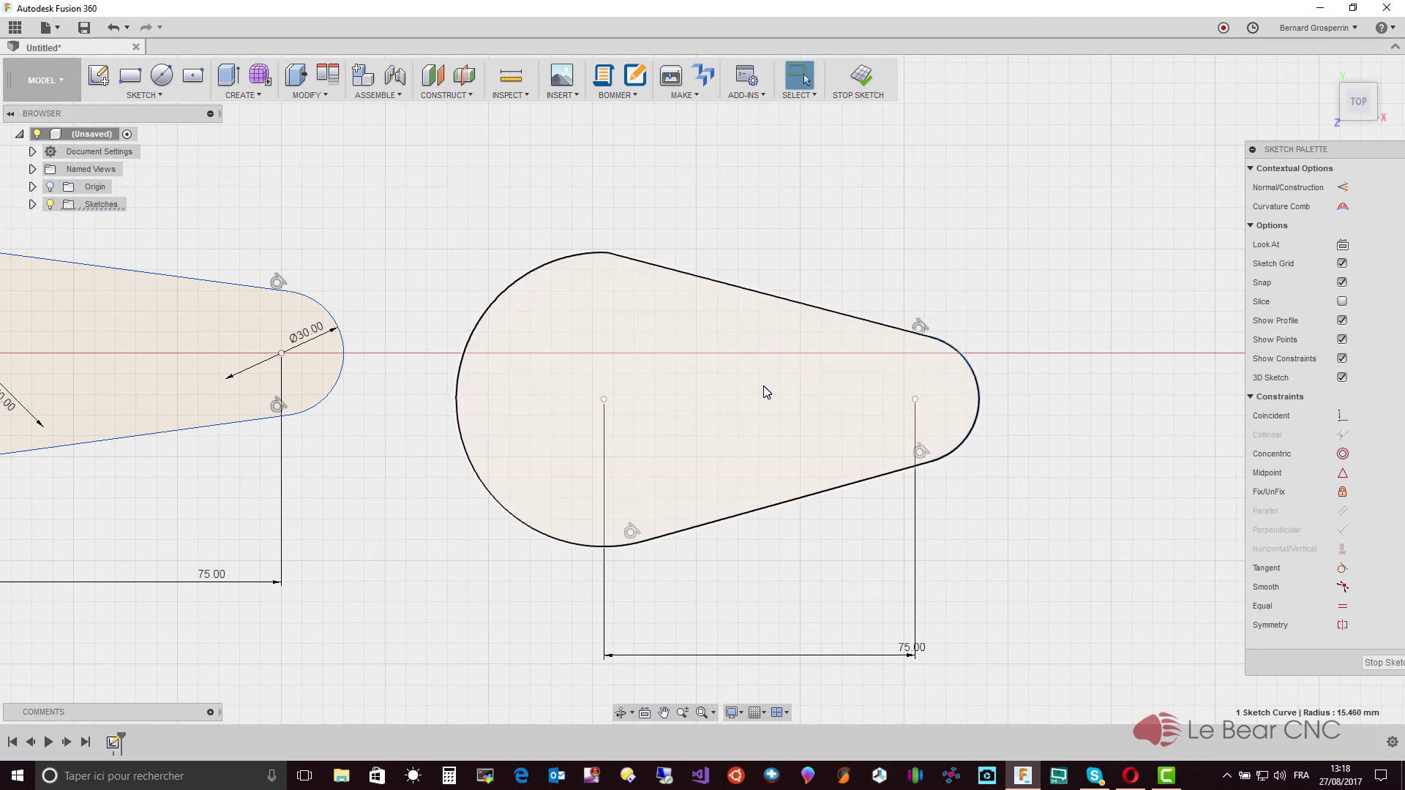
pyautogui.press('d')
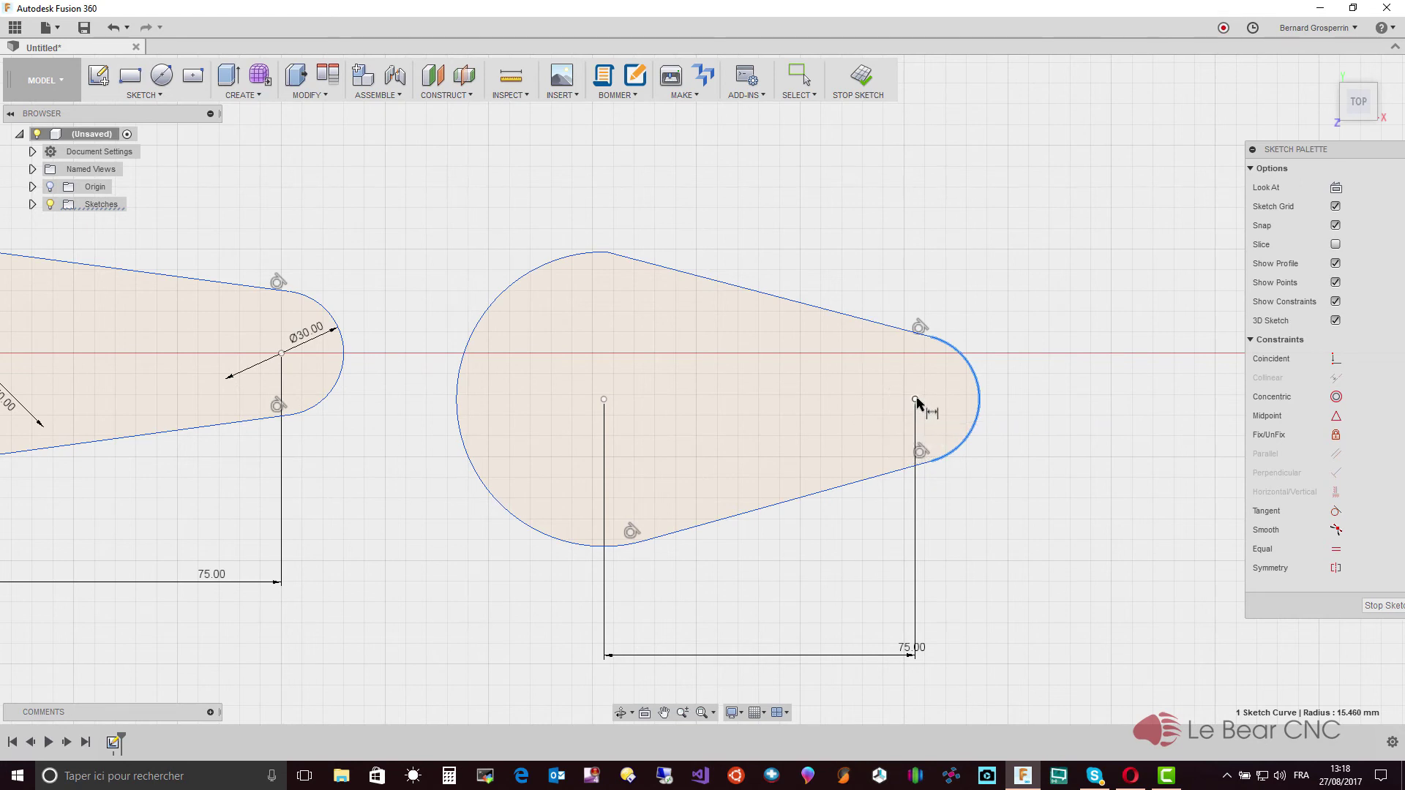
pyautogui.click(914, 399)
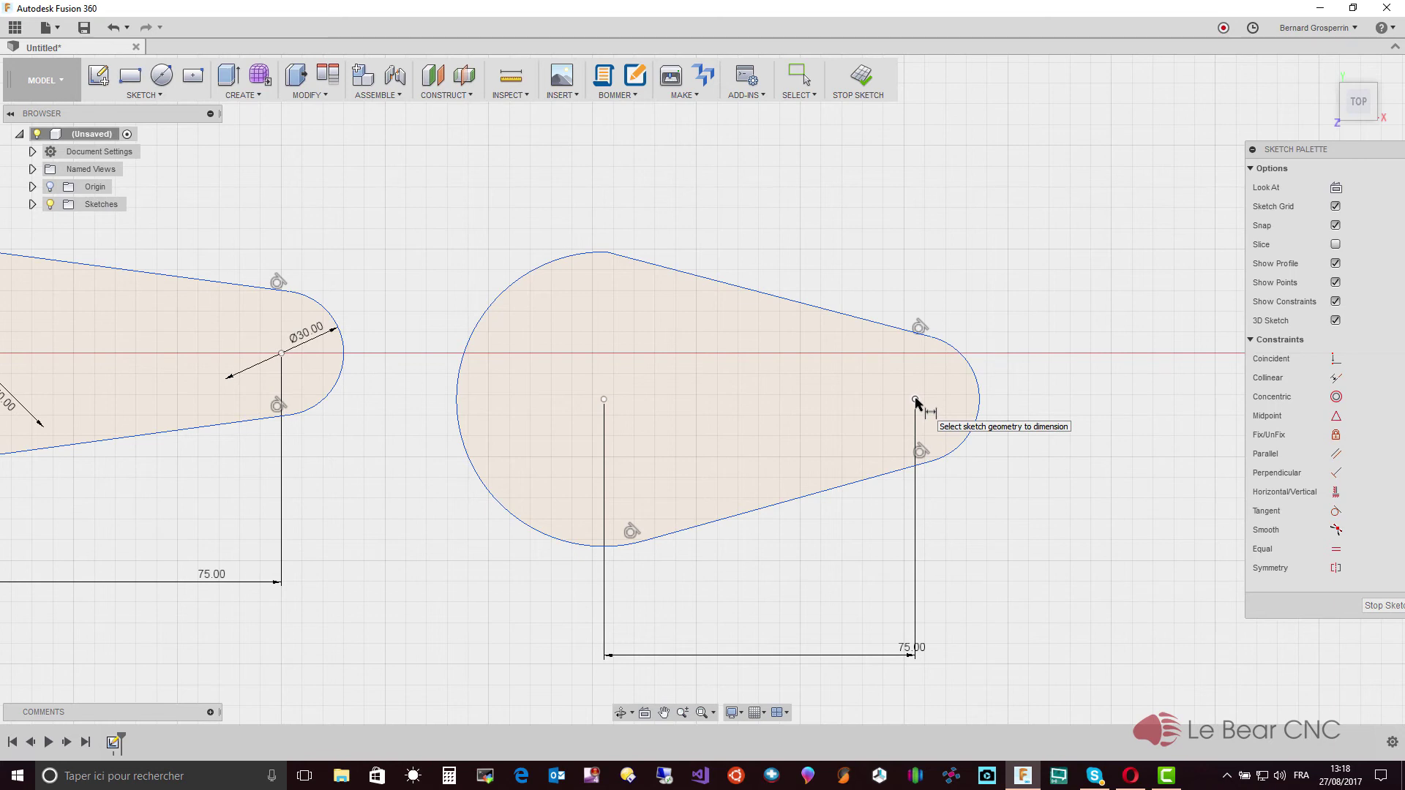
pyautogui.rightClick(915, 400)
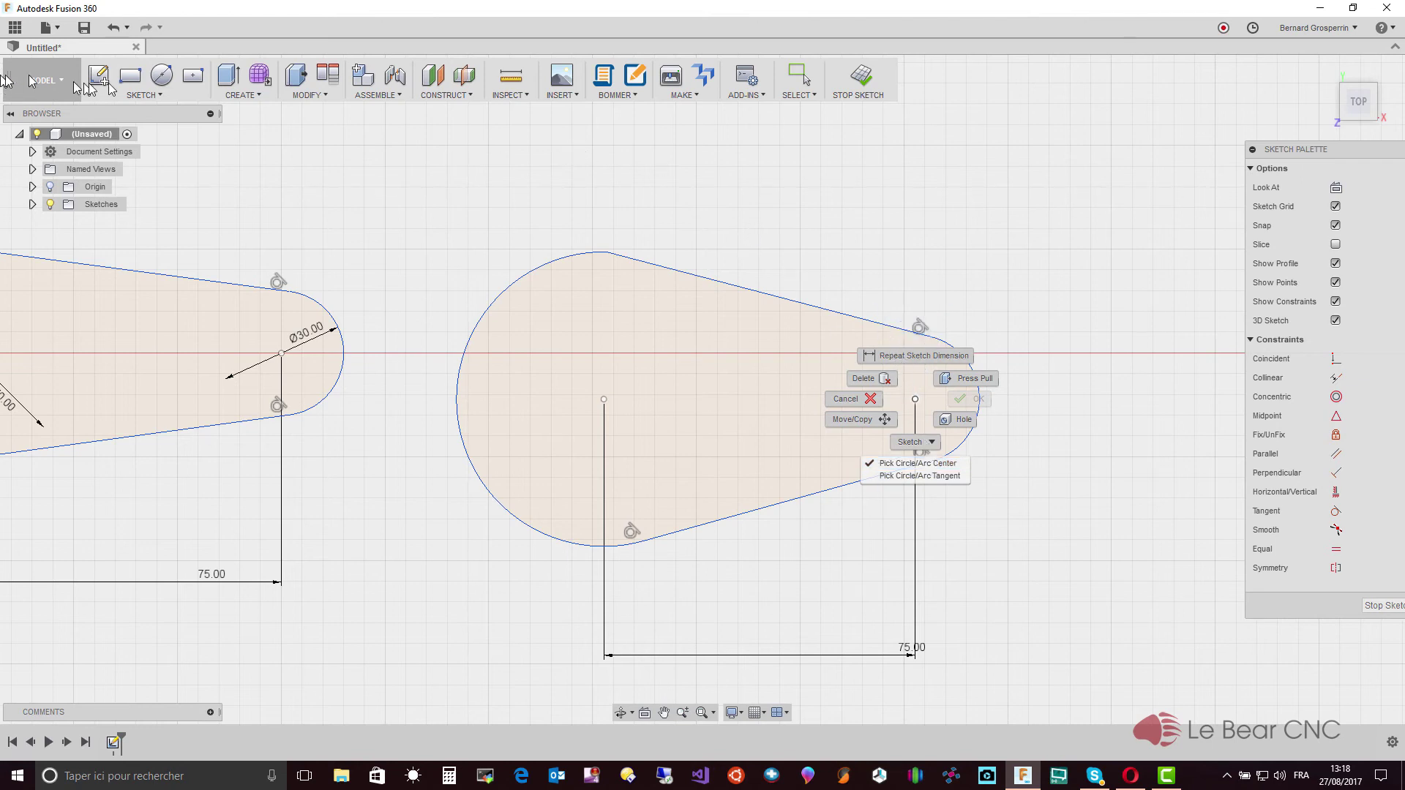
pyautogui.click(161, 99)
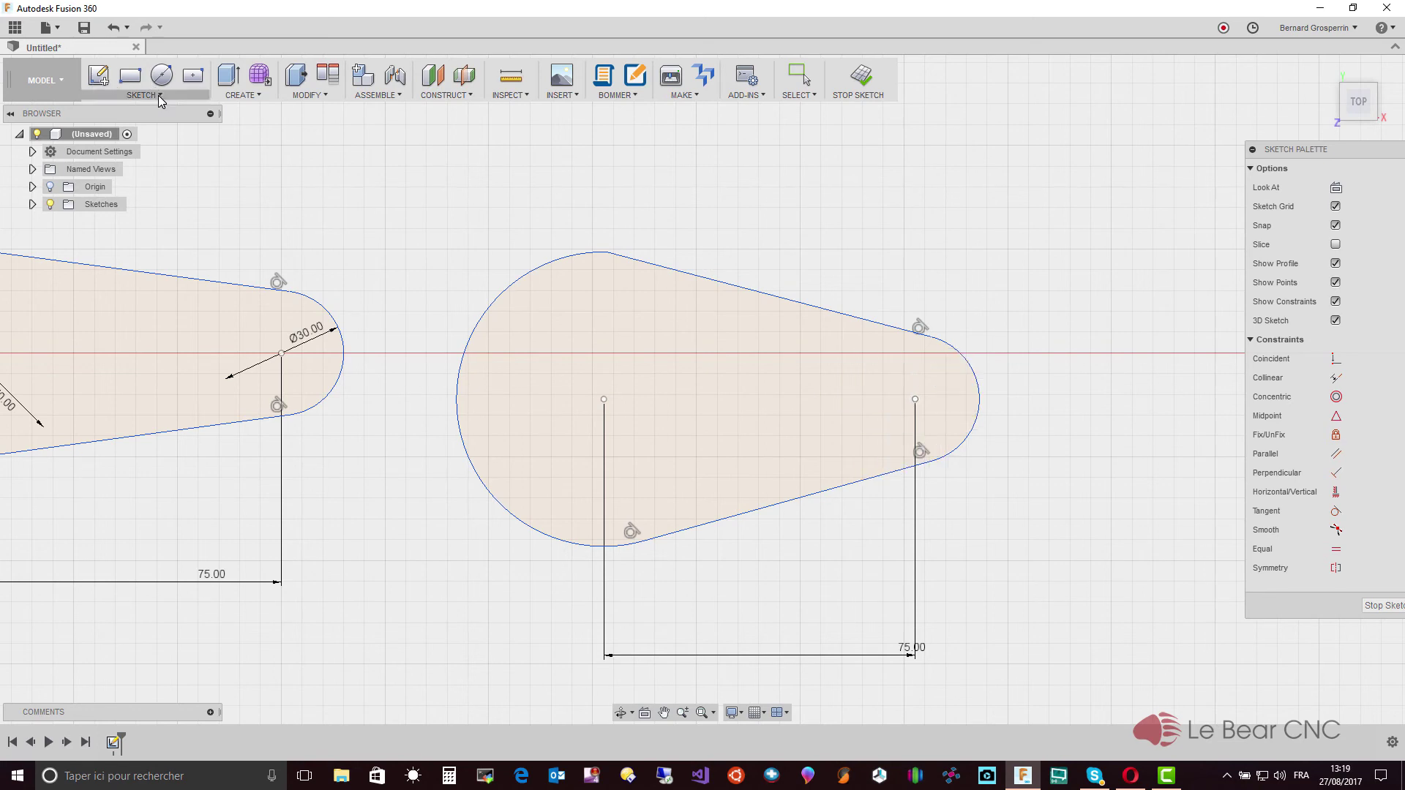
# Dimension the third outline's small end arc as a diameter of 30 mm instead of a radius.
pyautogui.click(159, 96)
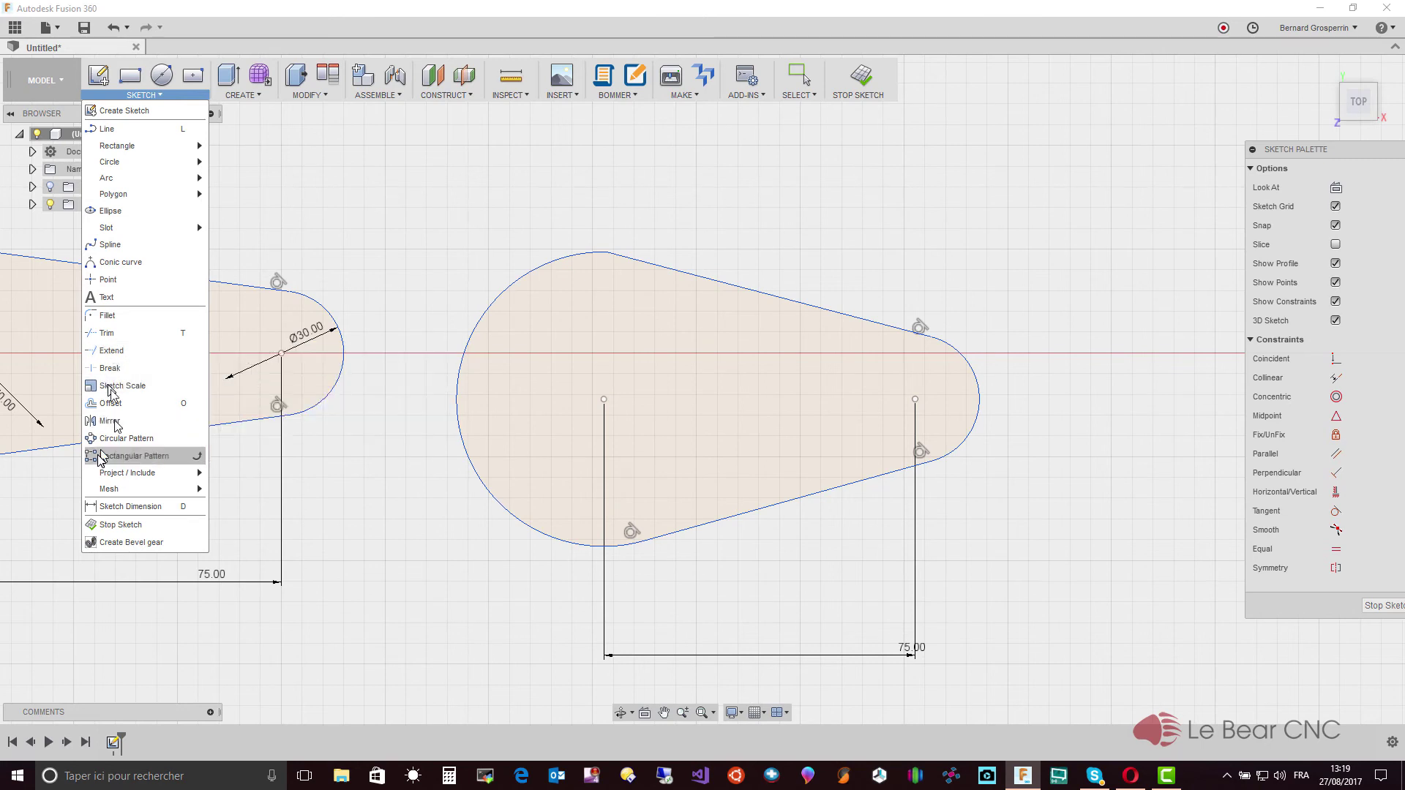
pyautogui.click(121, 510)
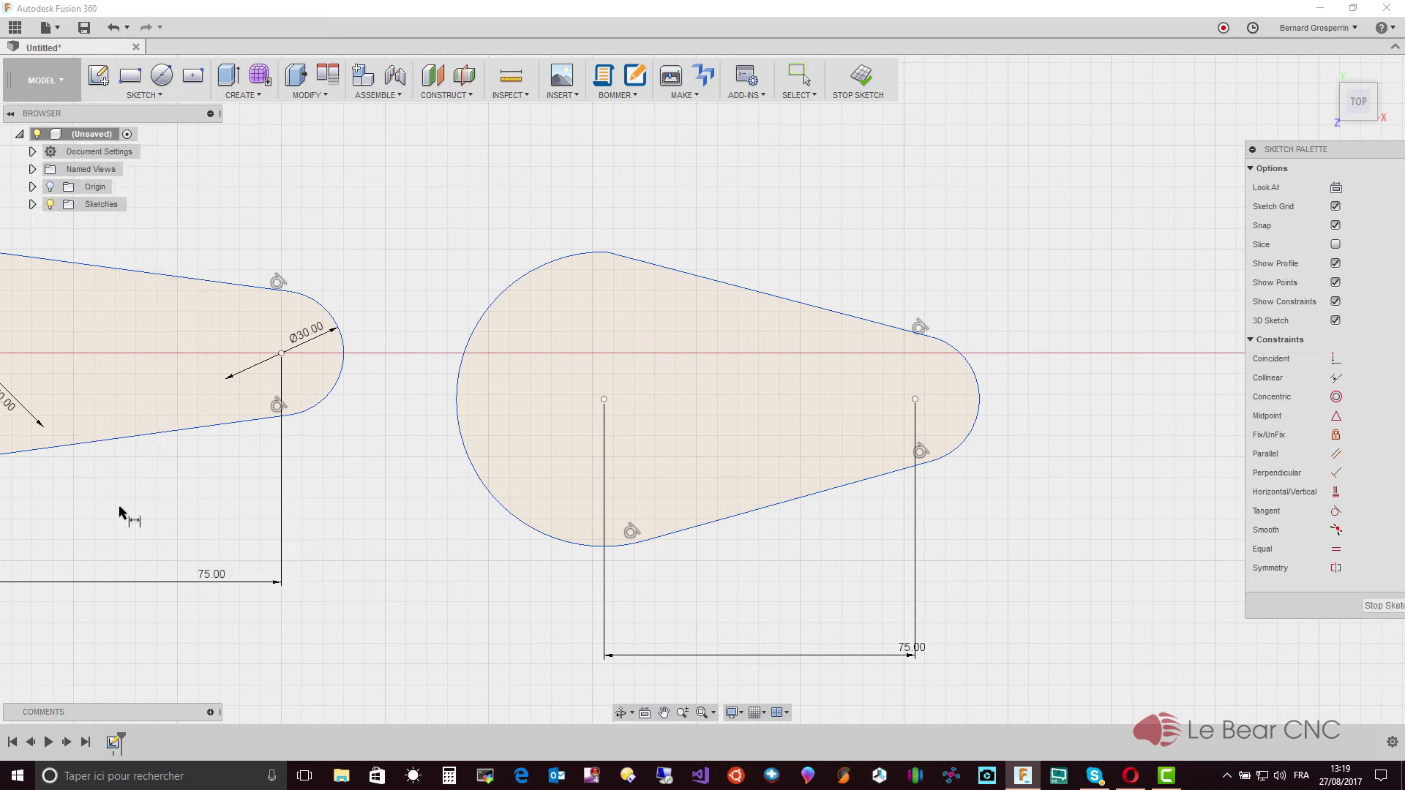
pyautogui.click(960, 455)
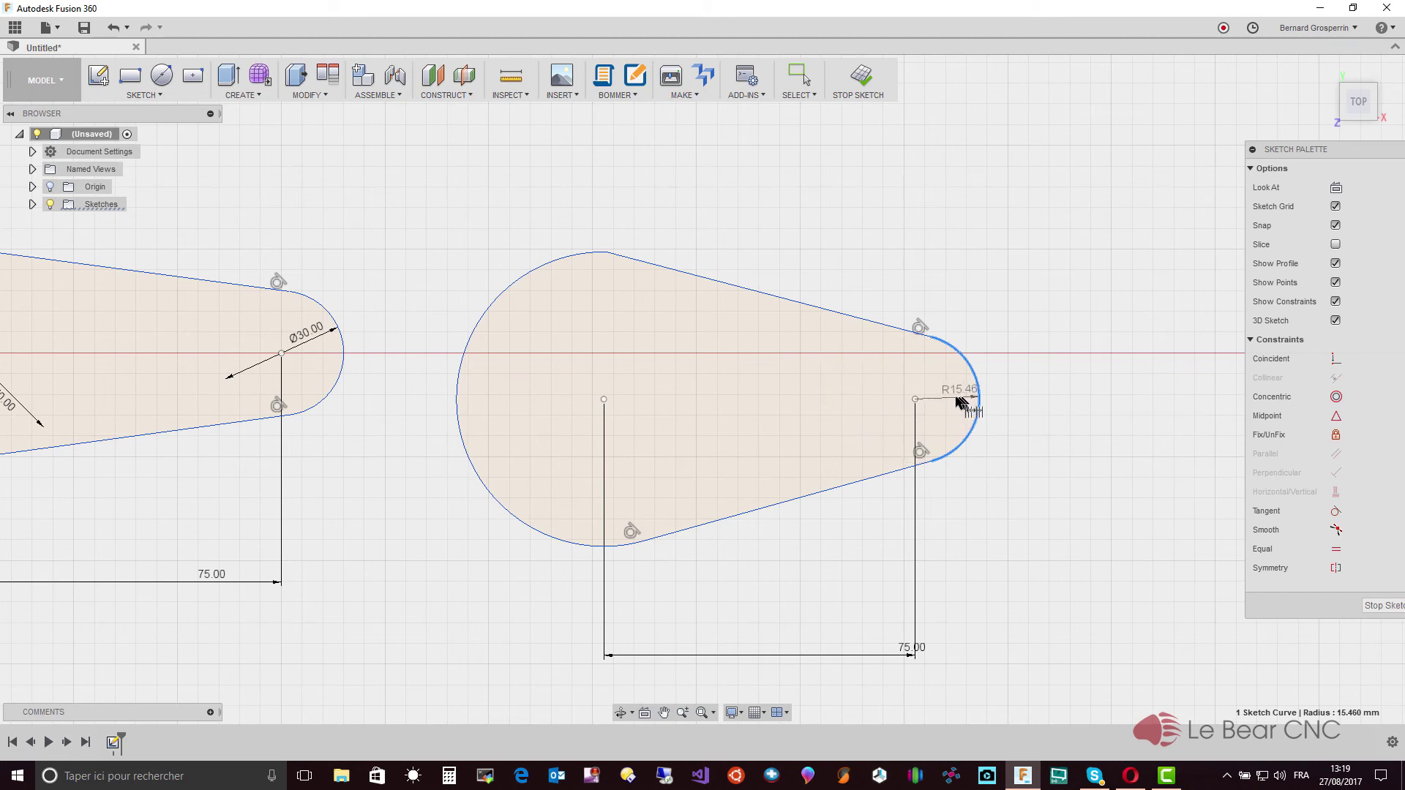
pyautogui.rightClick(944, 403)
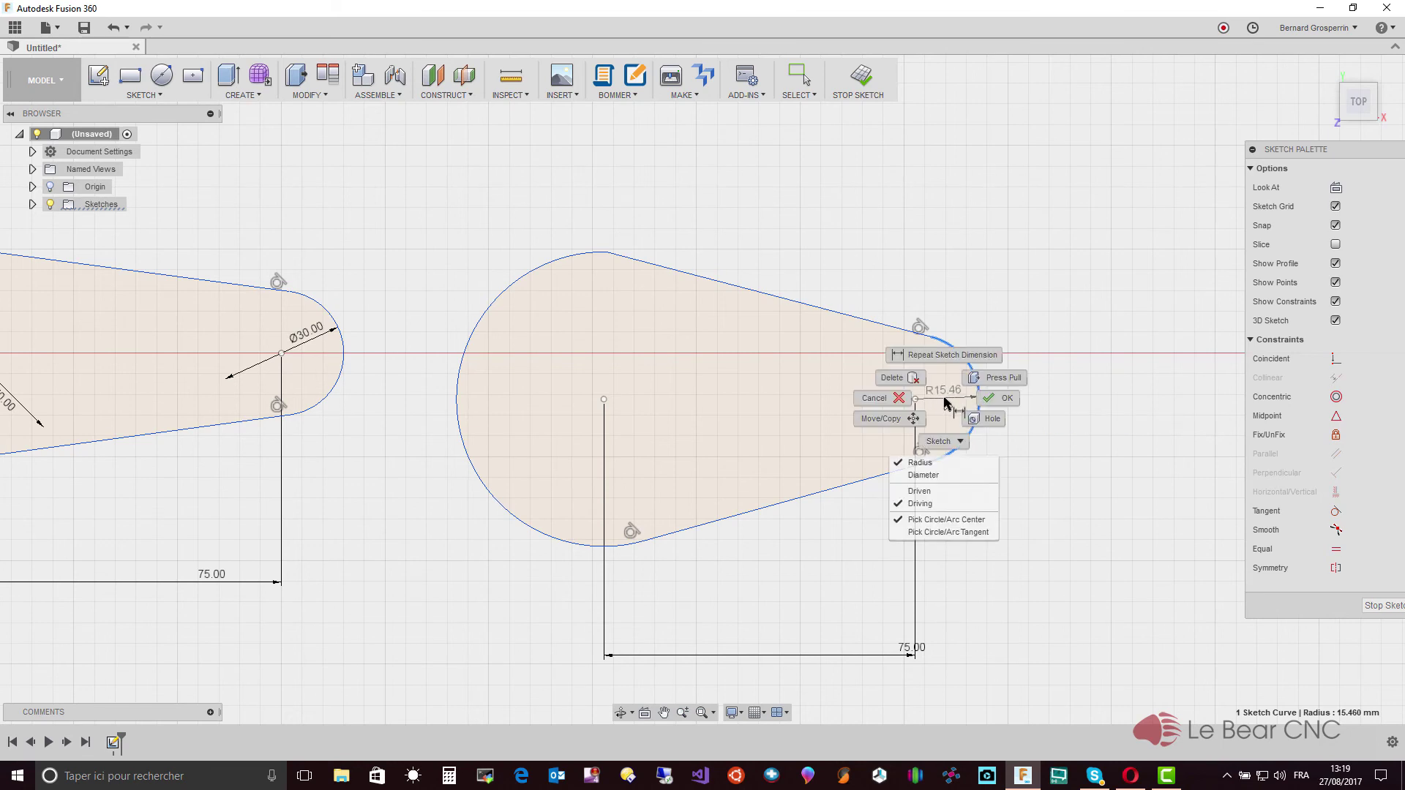
pyautogui.click(940, 477)
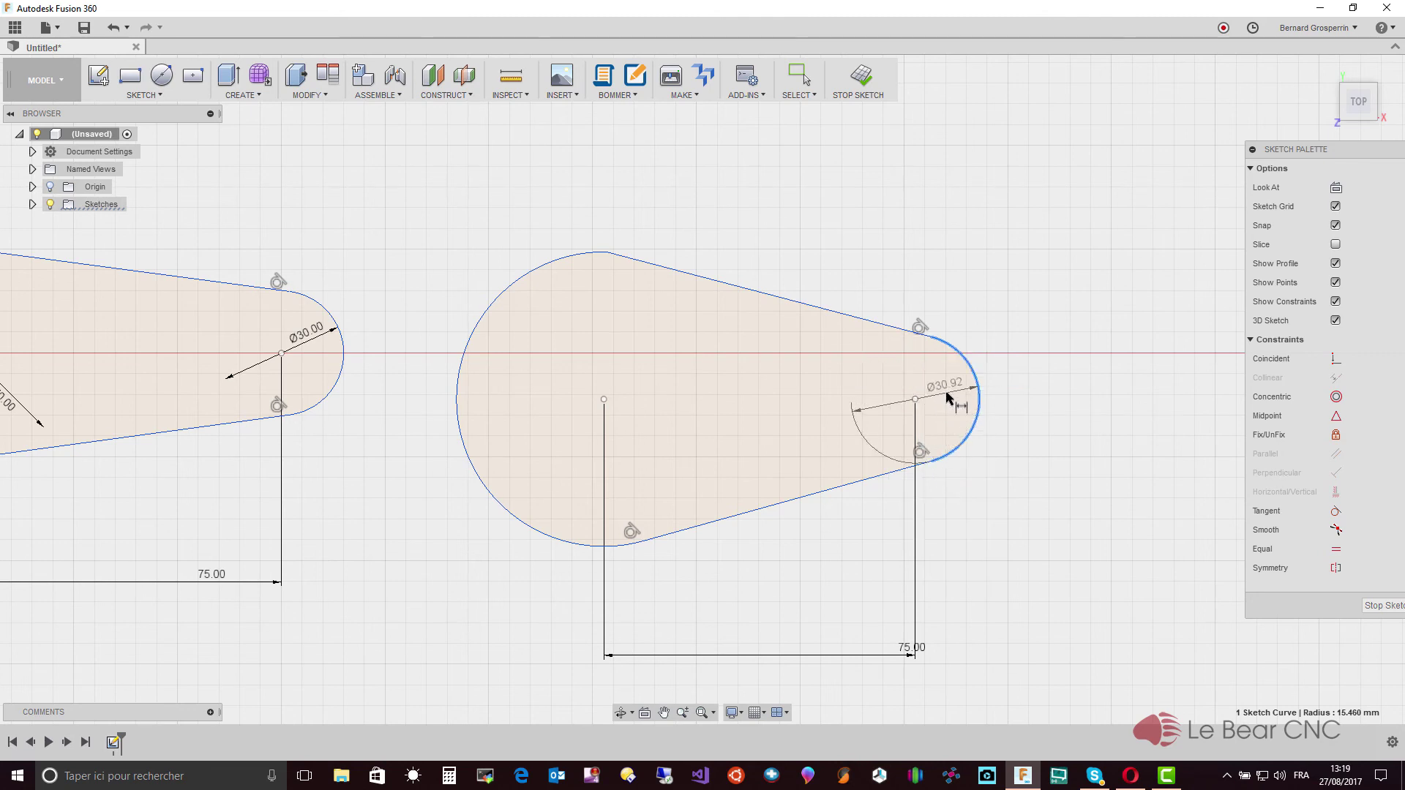
pyautogui.click(946, 397)
pyautogui.write('30')
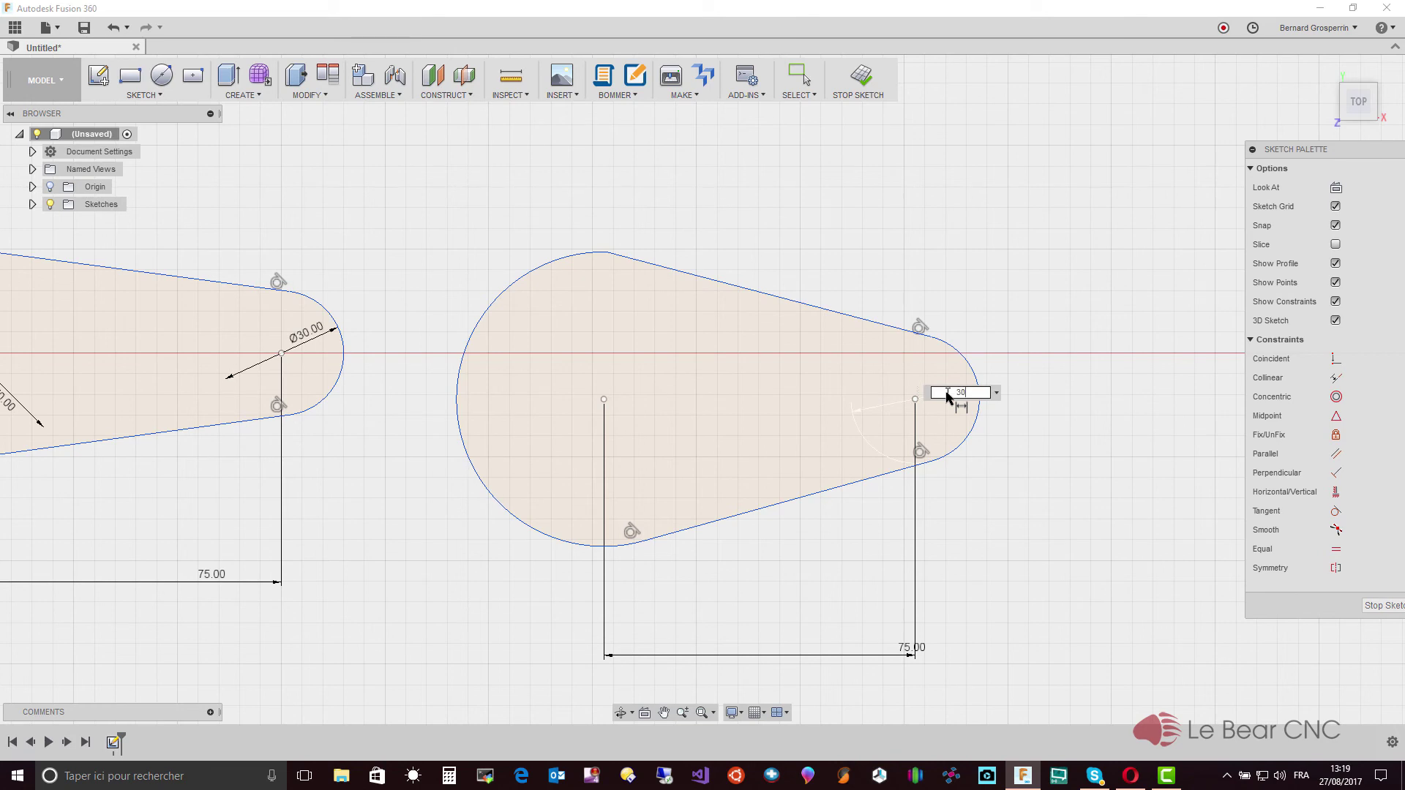
pyautogui.press('Return')
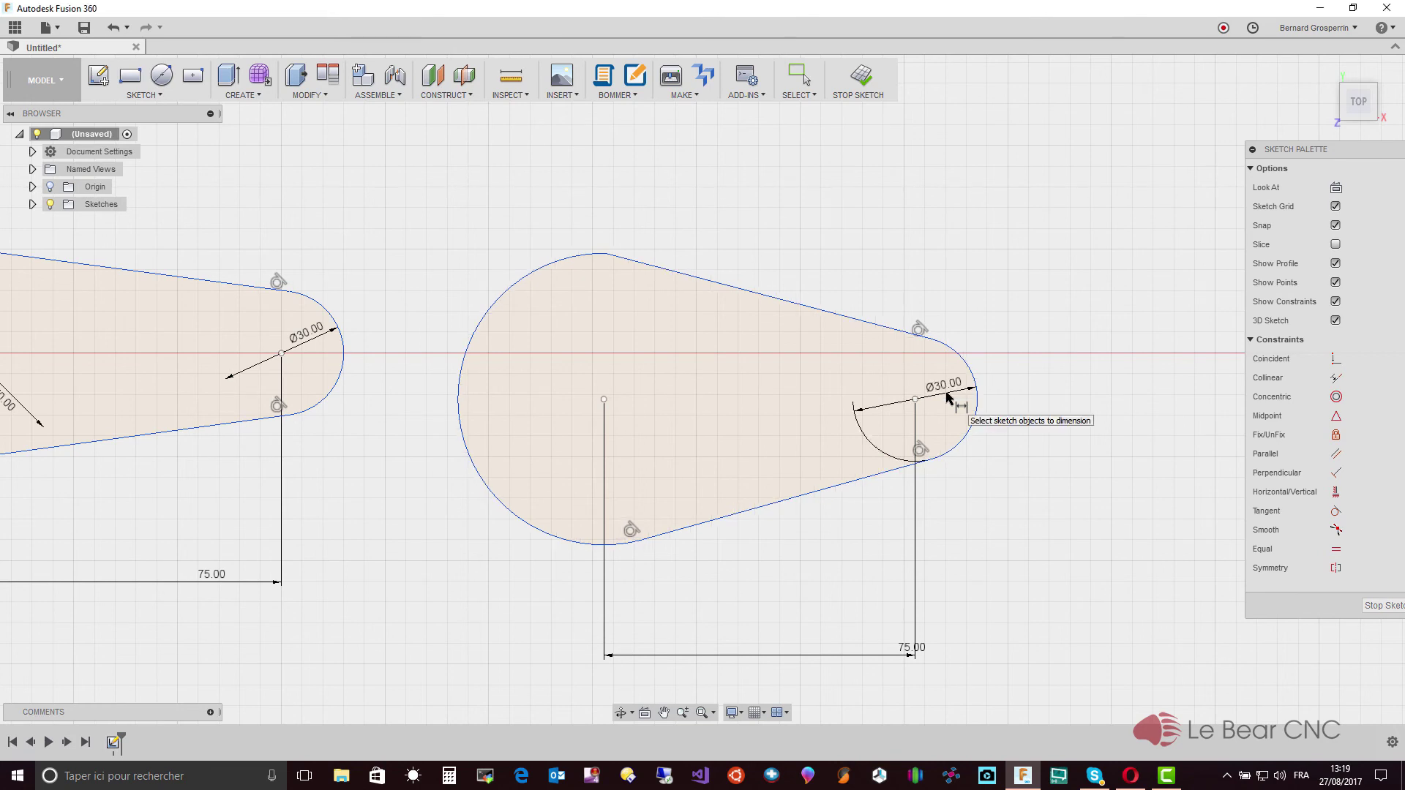
# Dimension the third outline's large end arc as a diameter of 50 mm.
pyautogui.click(461, 397)
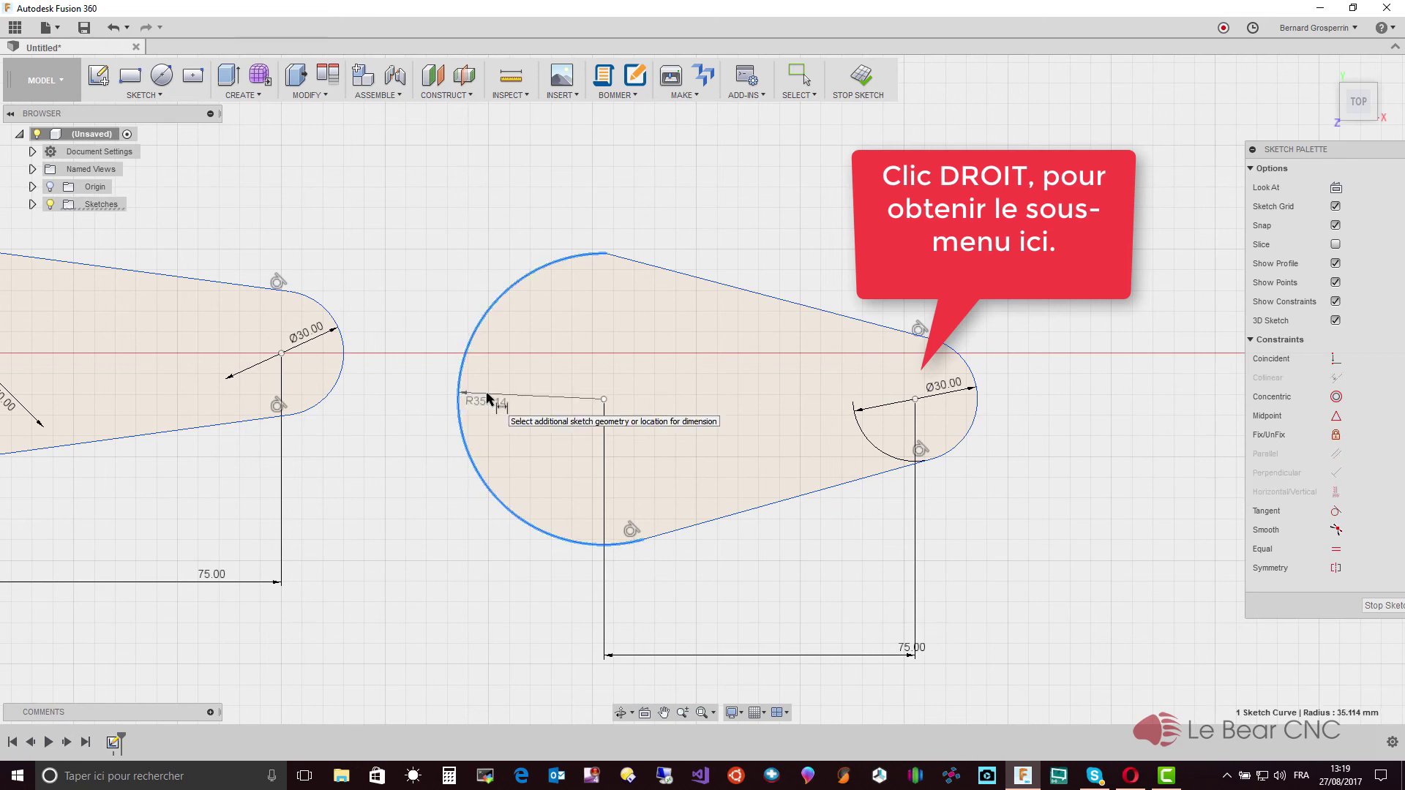
pyautogui.rightClick(486, 399)
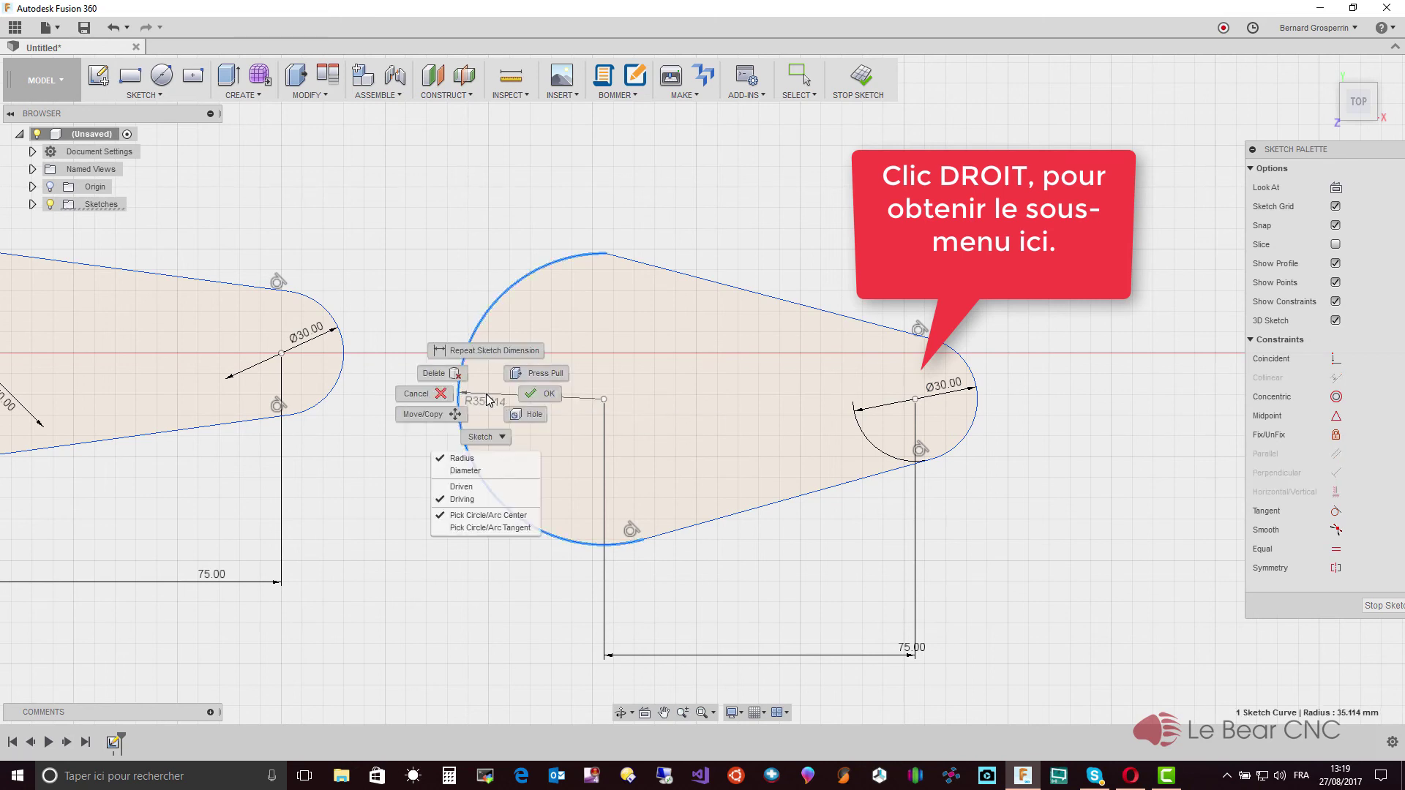
pyautogui.click(475, 473)
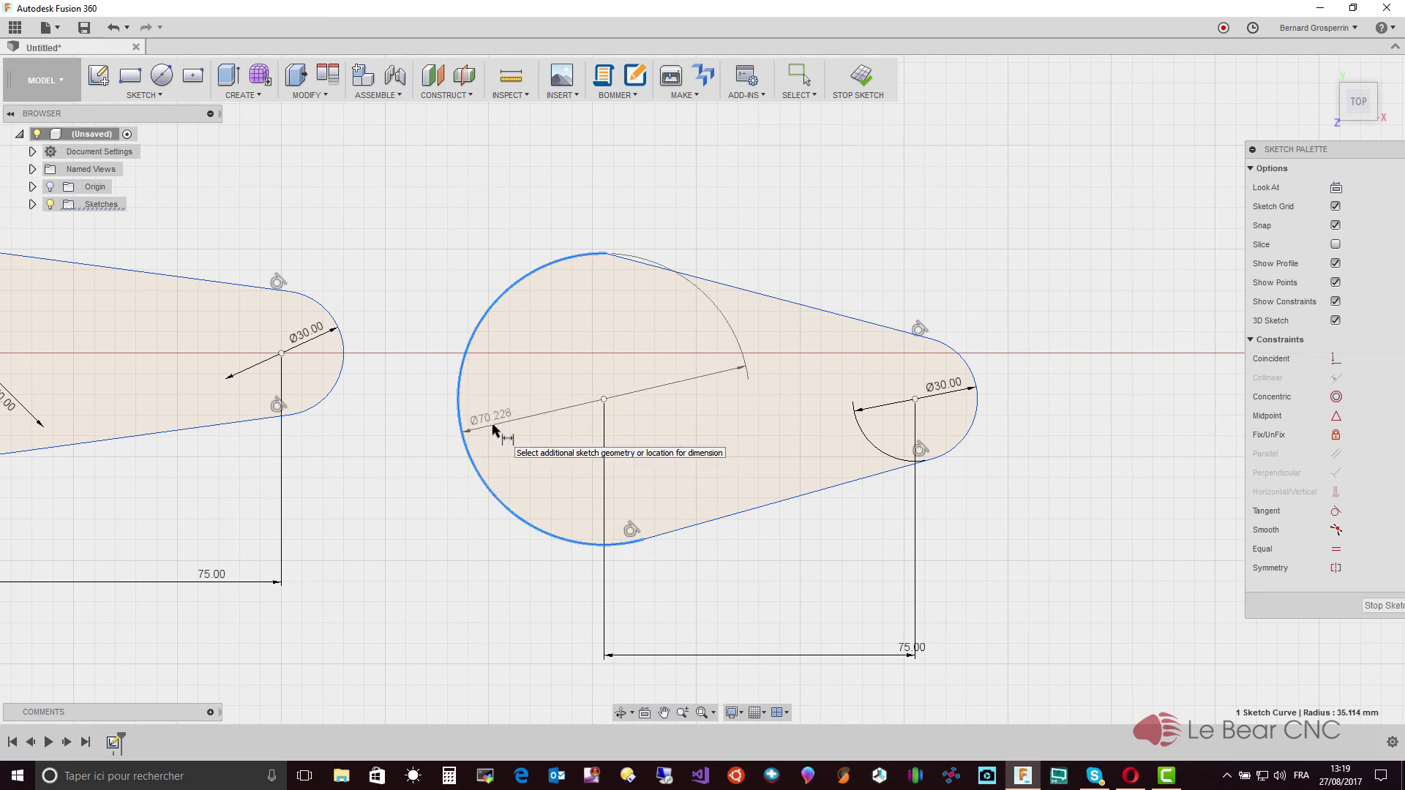
pyautogui.click(492, 430)
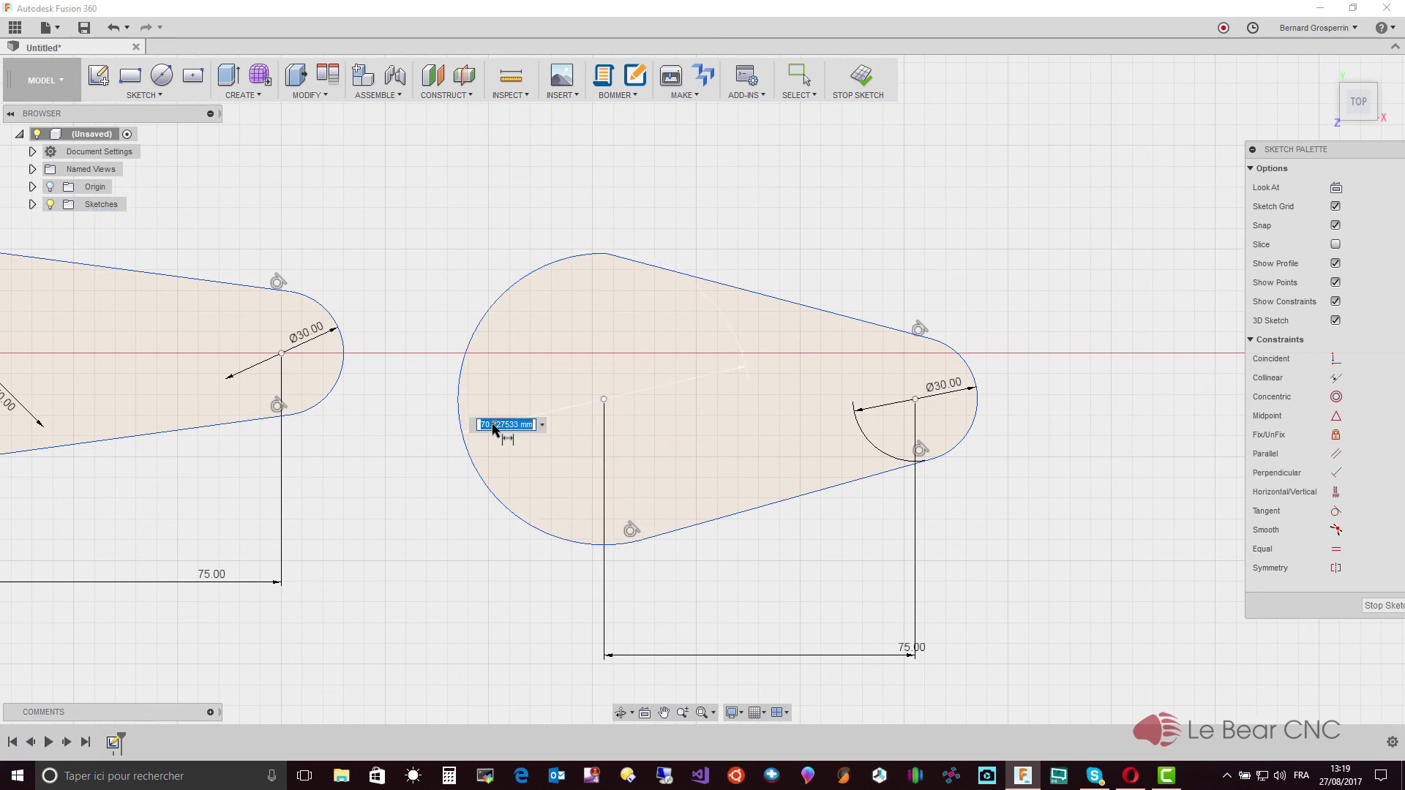
pyautogui.write('50')
pyautogui.press('Return')
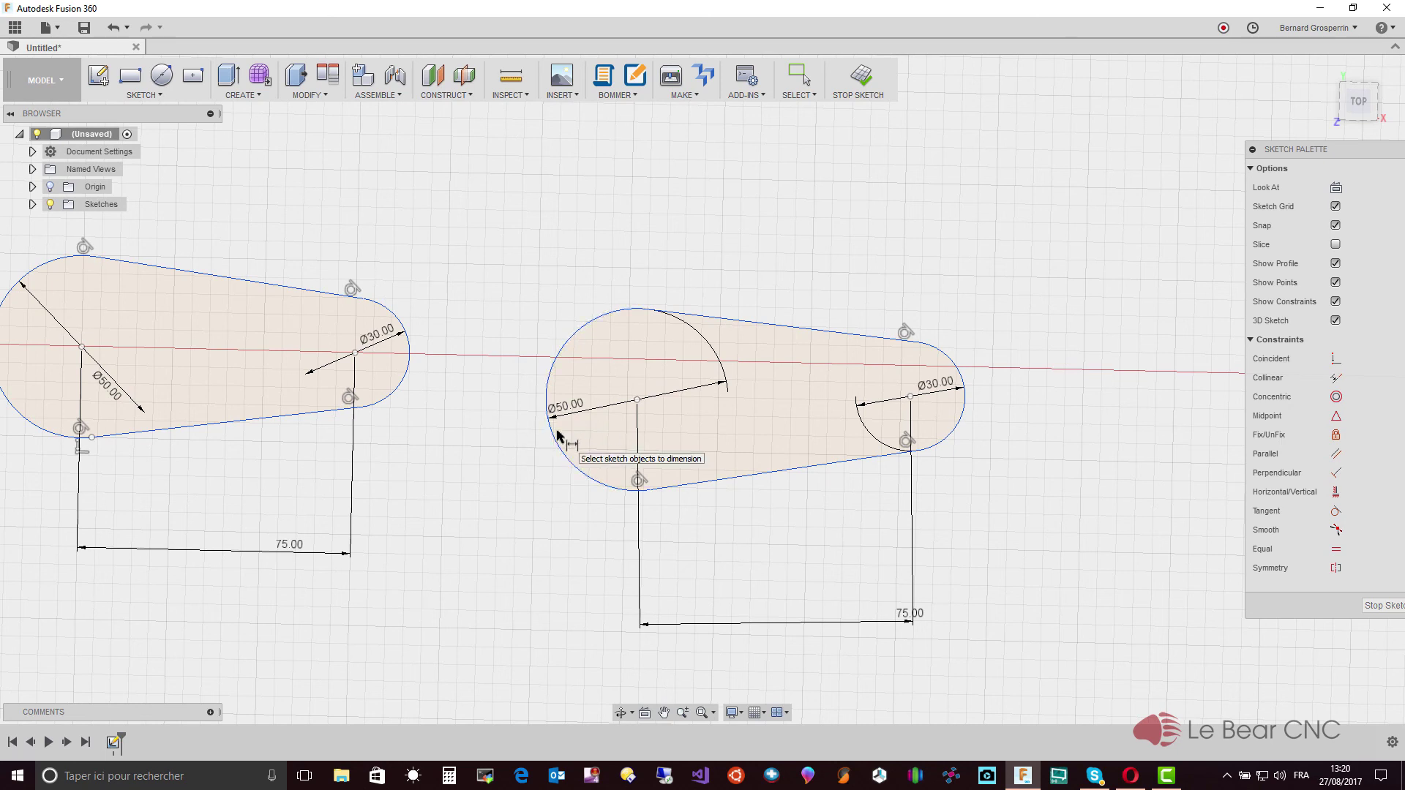
# Draw a line joining the third outline's two arc centres and convert it to a construction line.
pyautogui.click(638, 400)
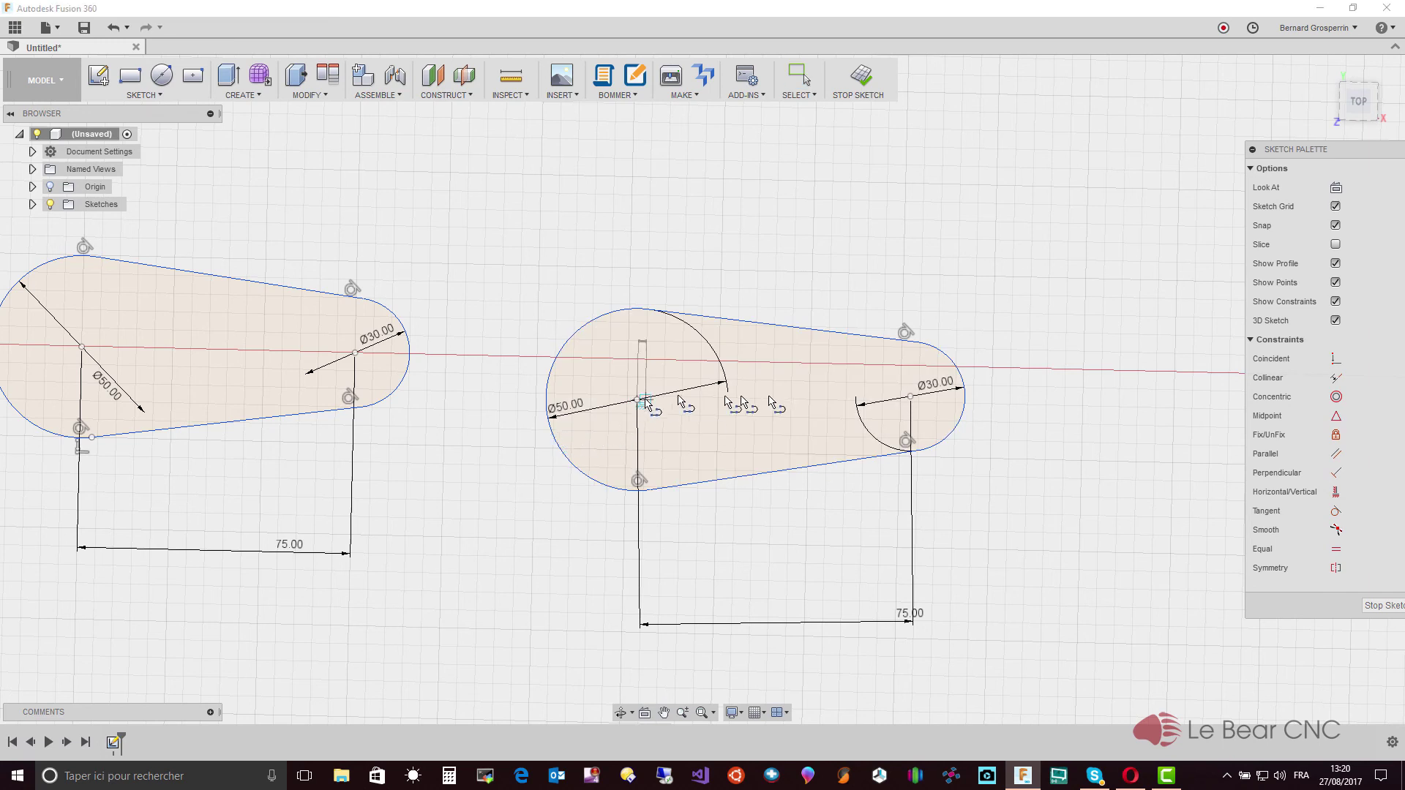
pyautogui.click(910, 396)
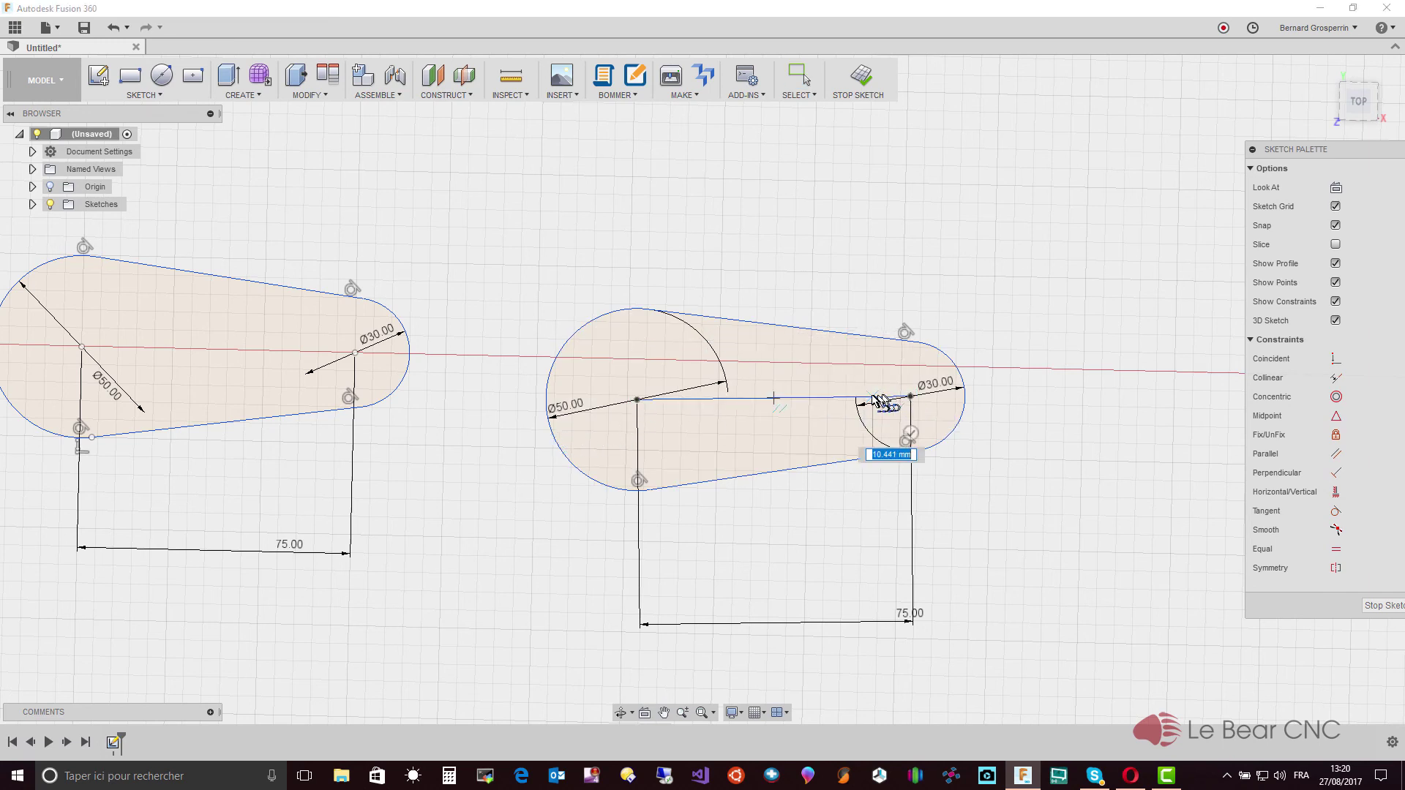
pyautogui.press('Escape')
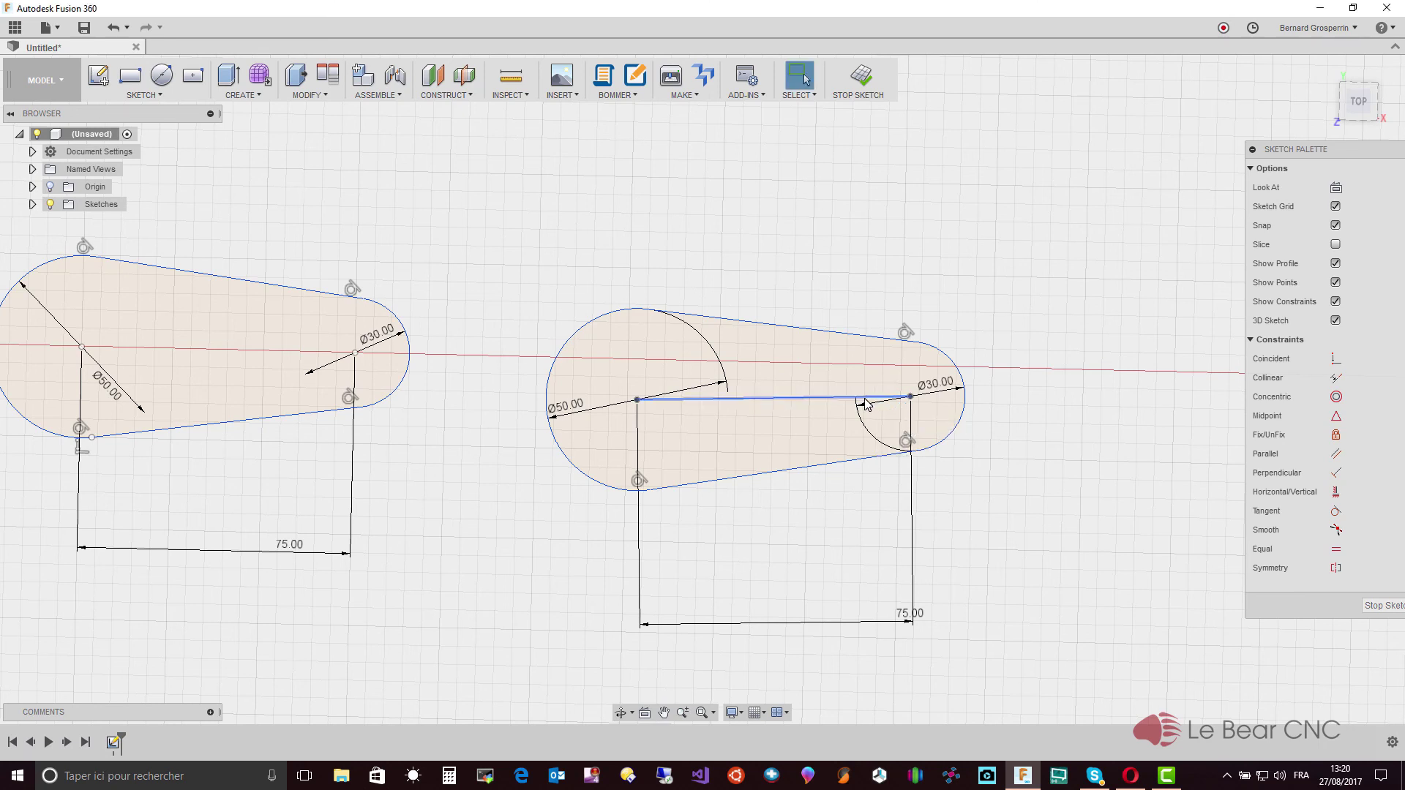
pyautogui.click(852, 399)
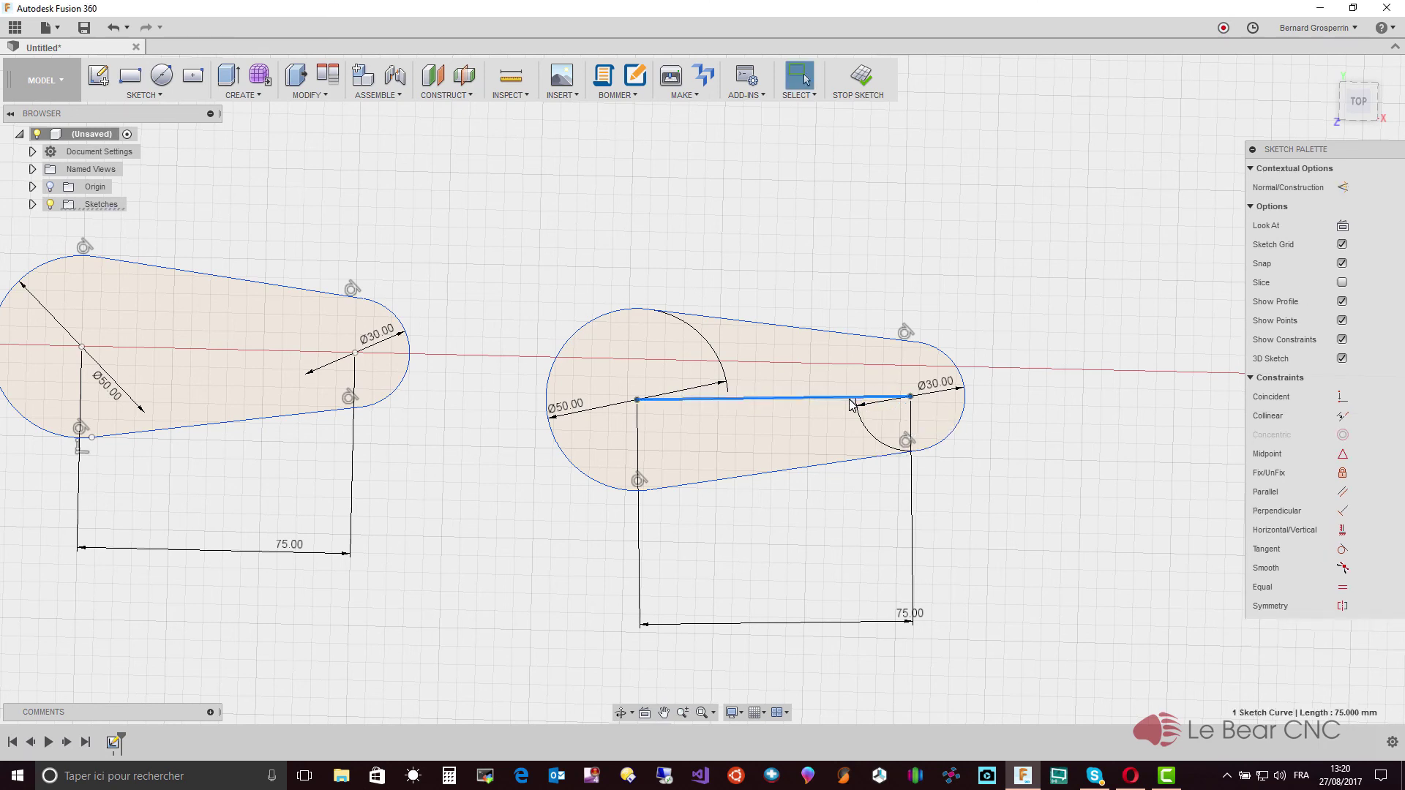
pyautogui.press('x')
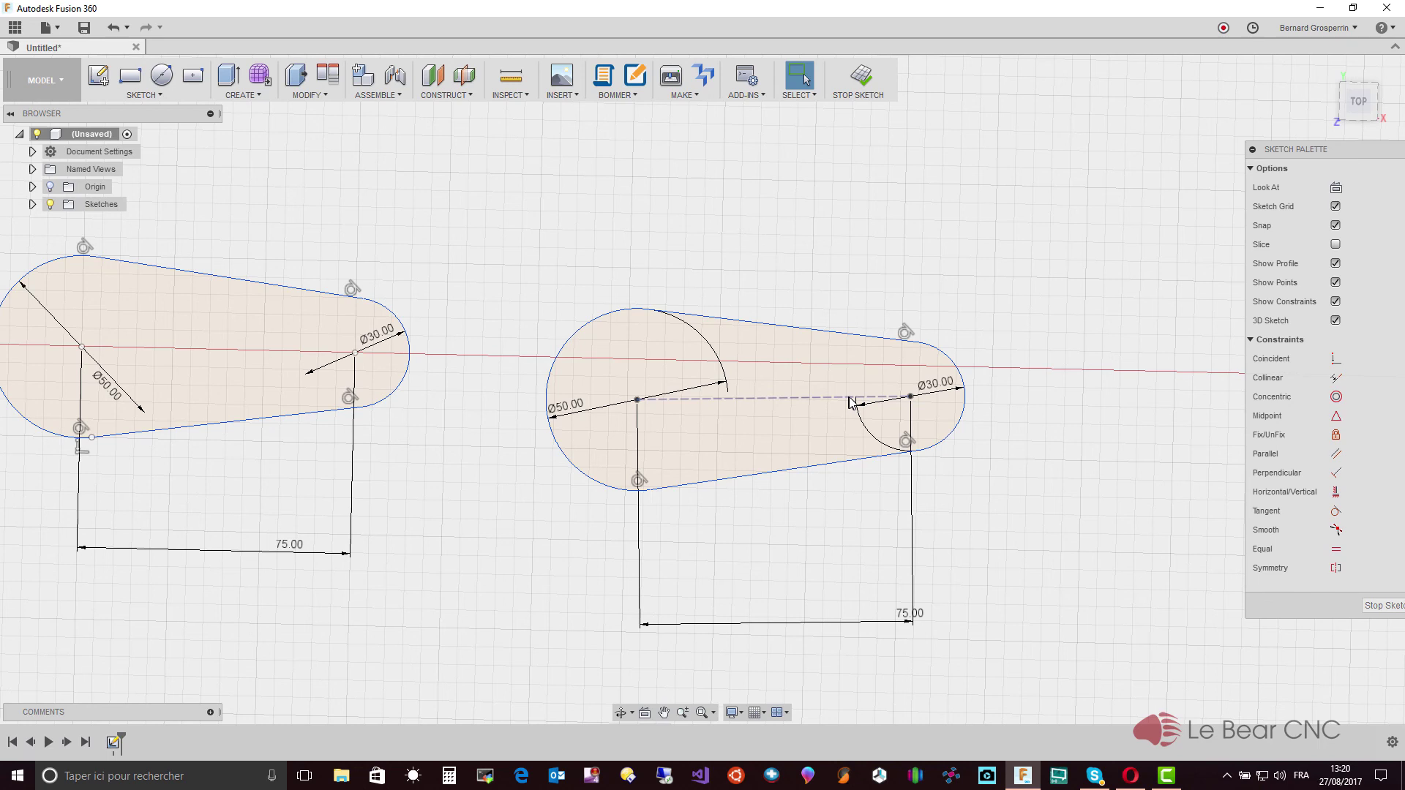
# Constrain the construction line to horizontal and move the third outline up so the line lies on the red X axis.
pyautogui.click(851, 400)
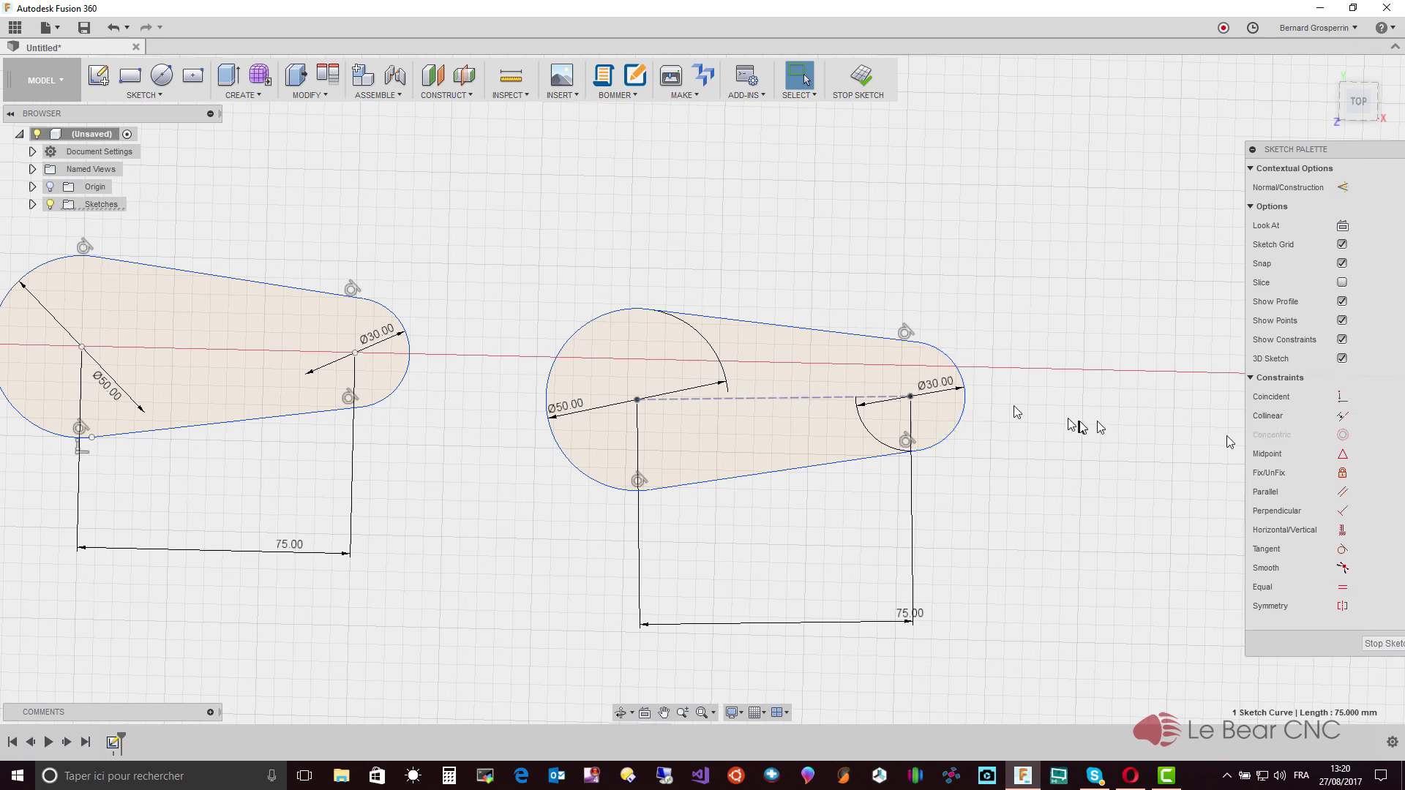
pyautogui.click(1342, 530)
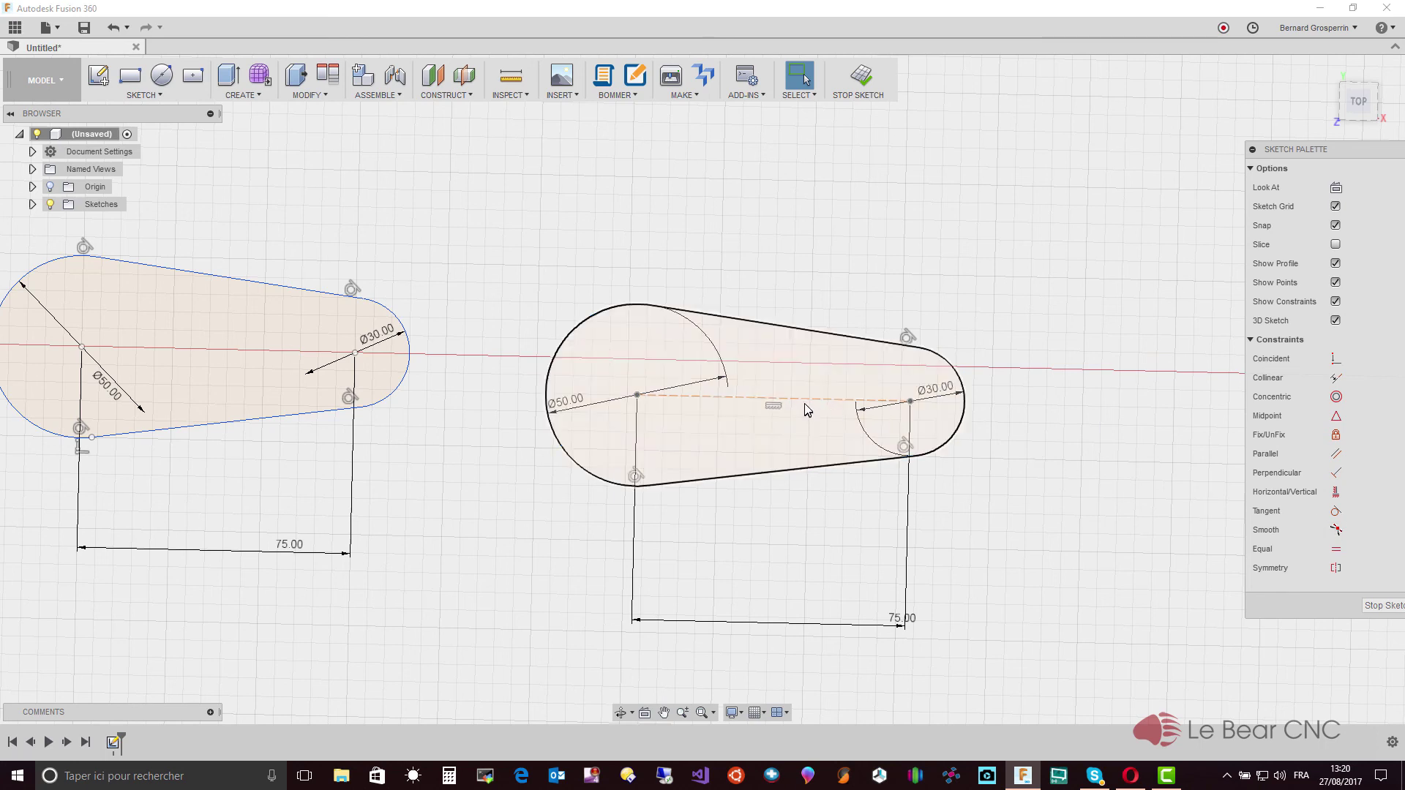
pyautogui.moveTo(806, 404); pyautogui.dragTo(809, 376)
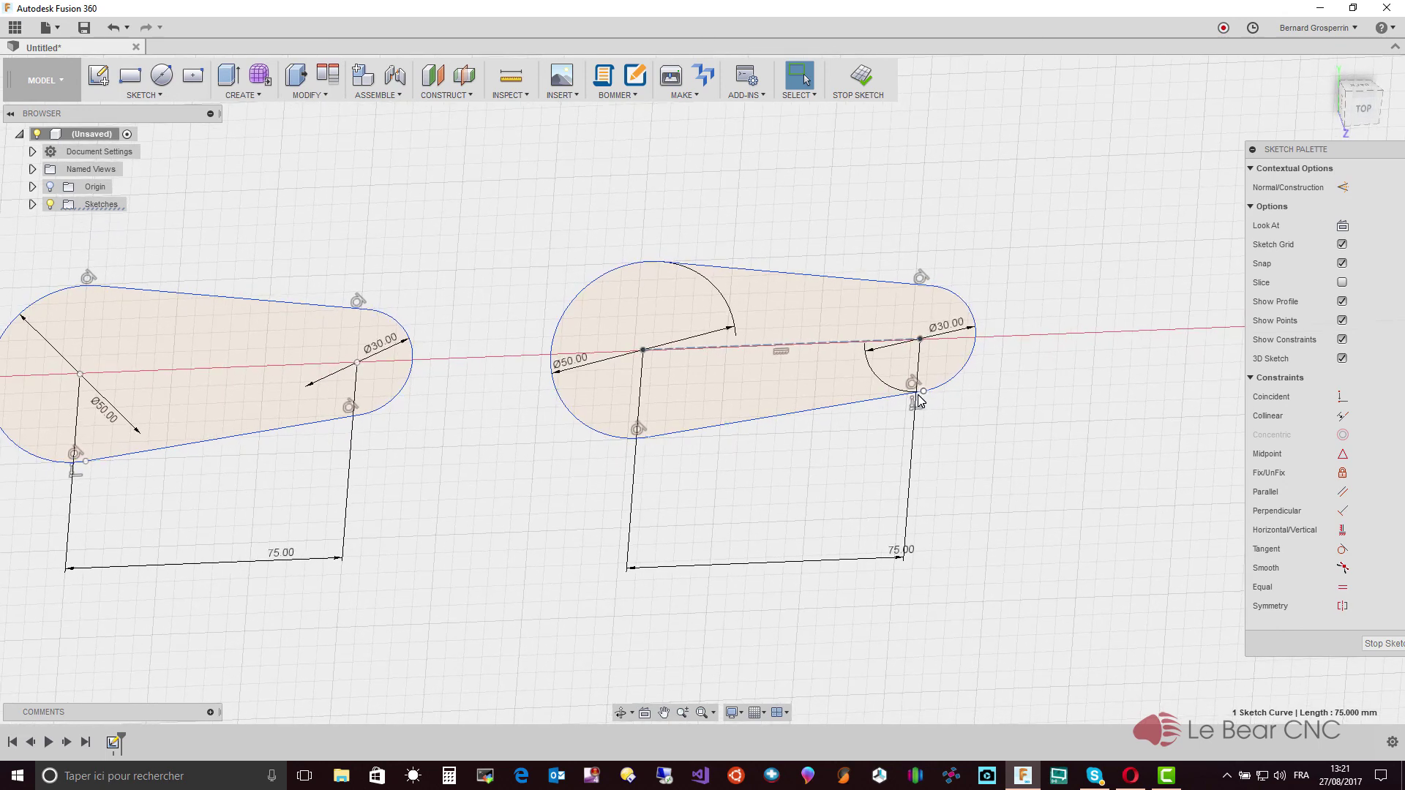
pyautogui.click(1361, 106)
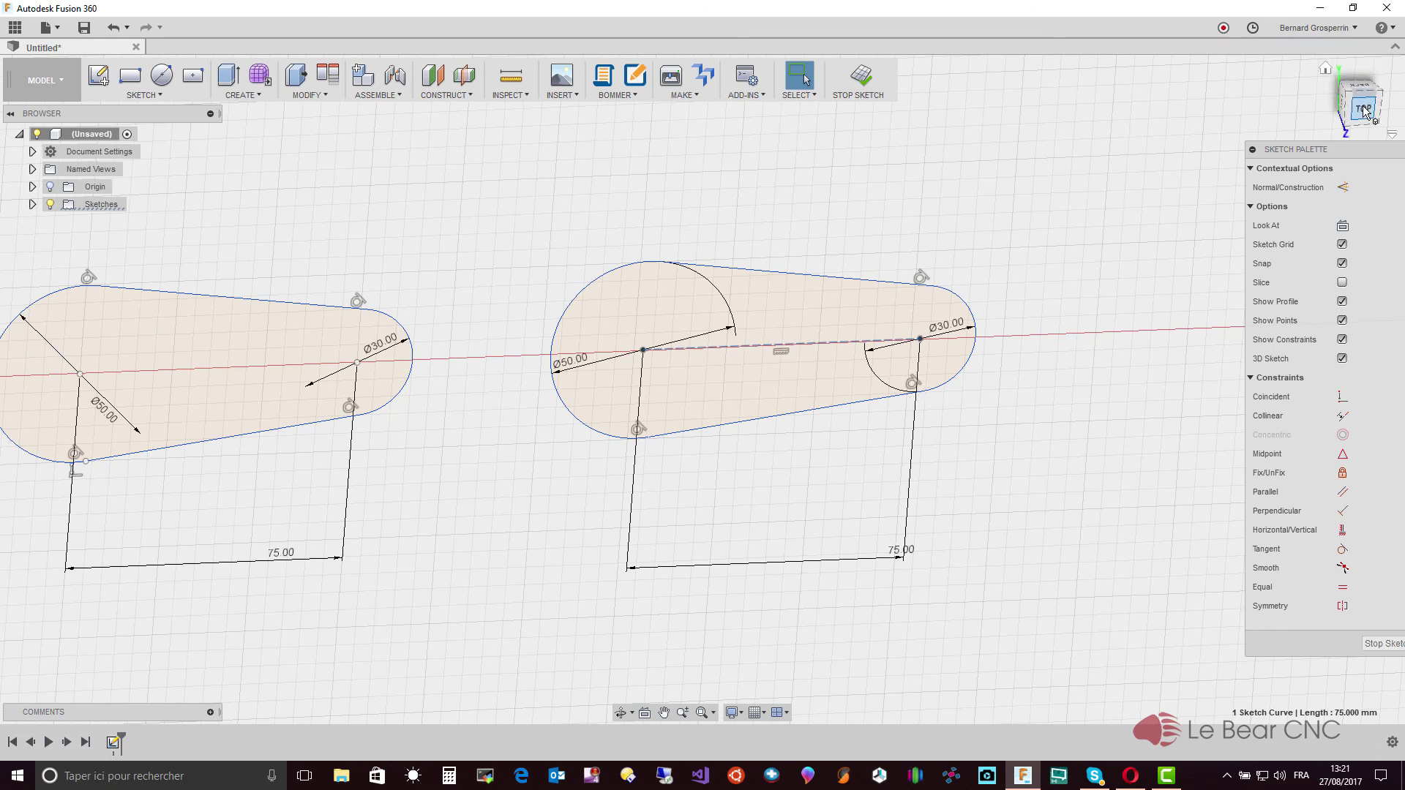